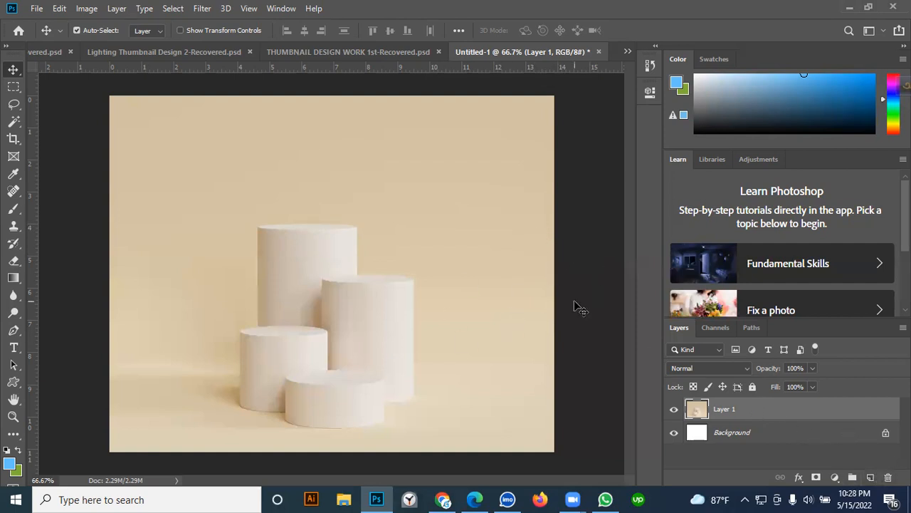
- Duplicate Layer 1 and insert a Solid Color fill layer between the original and its copy
{"action": "left_click_drag", "start_coordinate": [724, 413], "coordinate": [870, 476]}
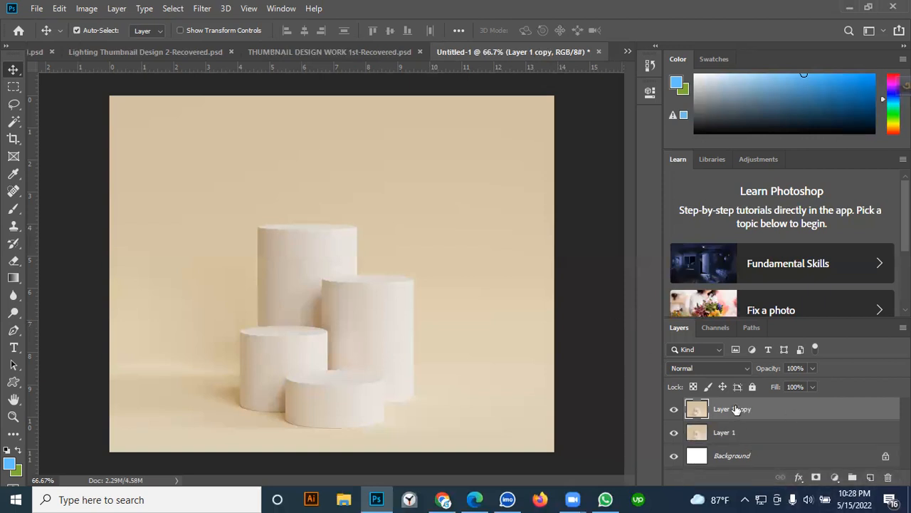
{"action": "left_click", "coordinate": [748, 431]}
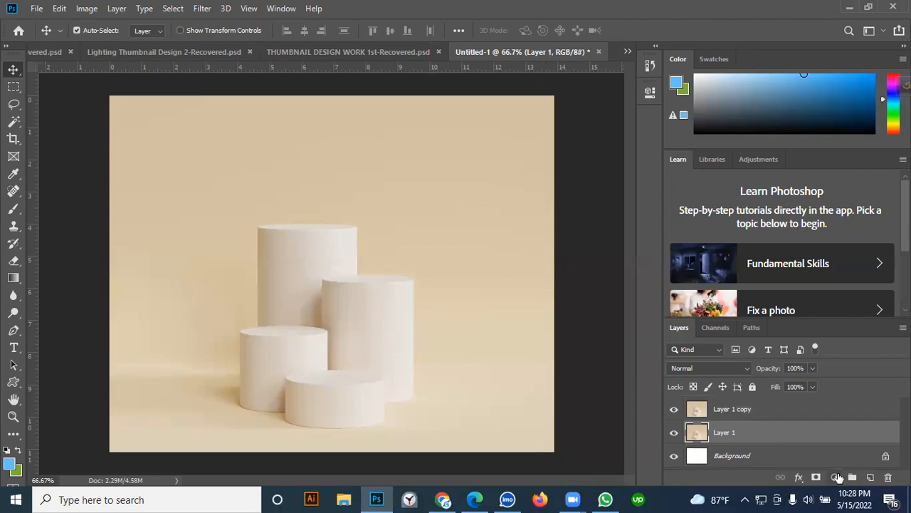
{"action": "left_click", "coordinate": [837, 477]}
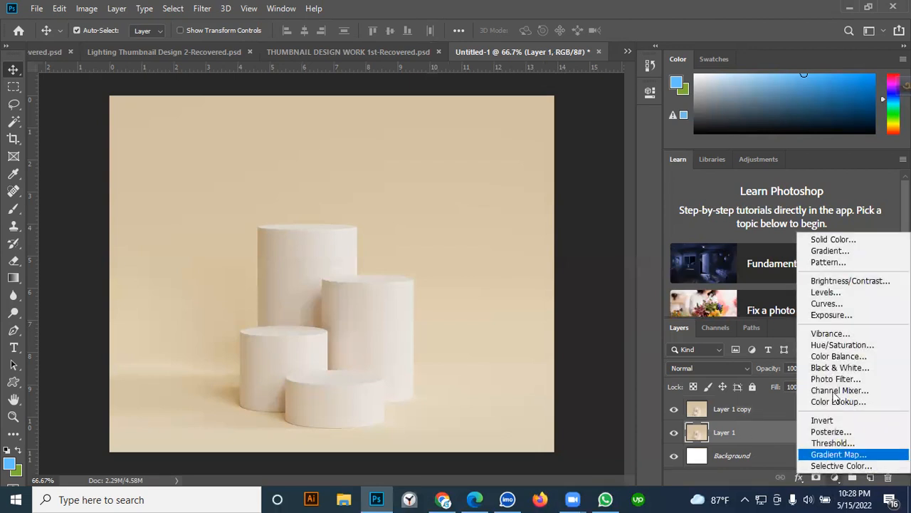
{"action": "left_click", "coordinate": [828, 242]}
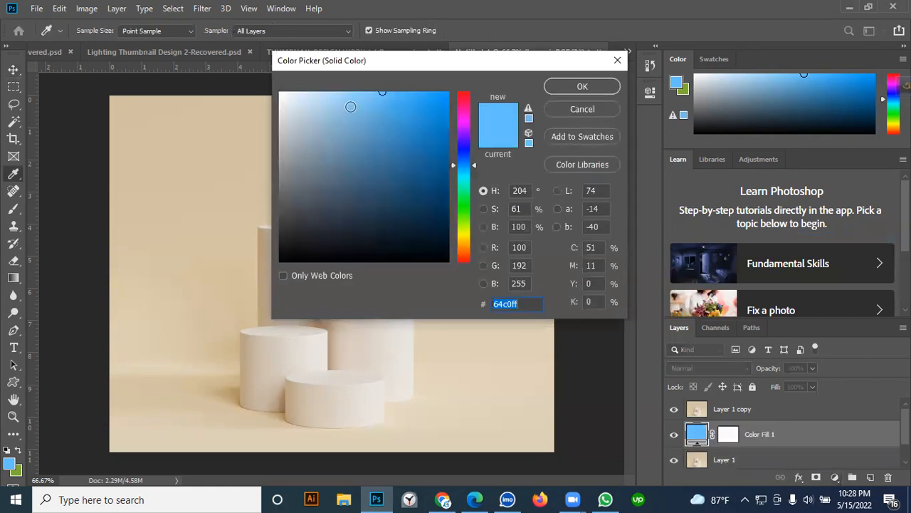
- Set the Solid Color fill to the saturated blue 1200ff and accept it
{"action": "left_click_drag", "start_coordinate": [406, 104], "coordinate": [448, 92]}
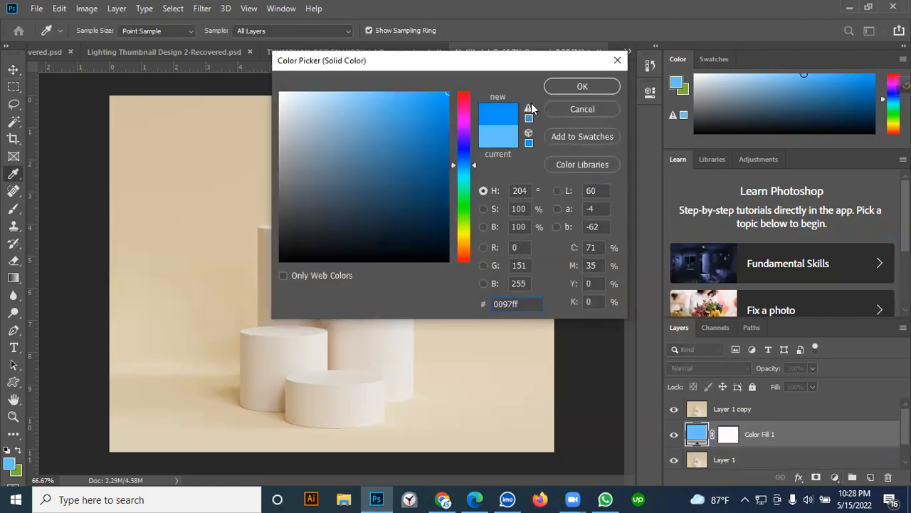
{"action": "left_click", "coordinate": [450, 163]}
{"action": "left_click_drag", "start_coordinate": [450, 164], "coordinate": [428, 138]}
{"action": "left_click", "coordinate": [465, 145]}
{"action": "left_click_drag", "start_coordinate": [447, 108], "coordinate": [449, 91]}
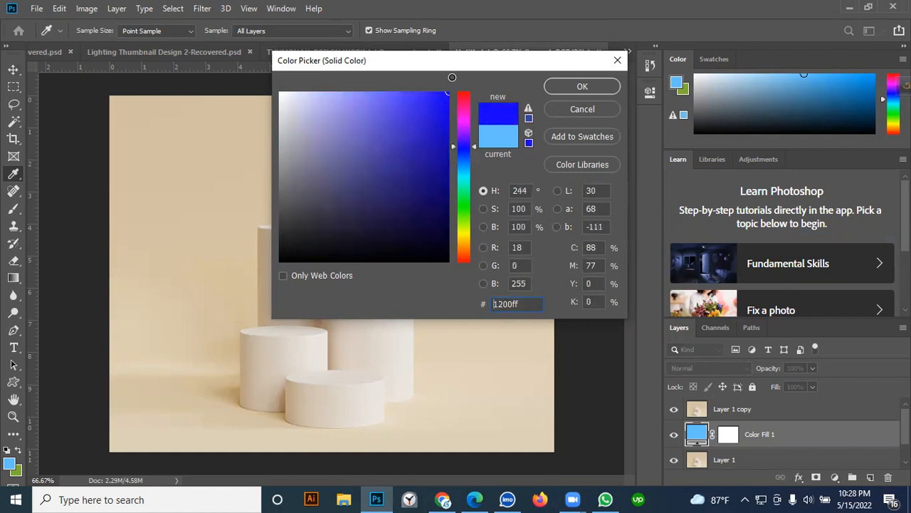
{"action": "left_click", "coordinate": [565, 87]}
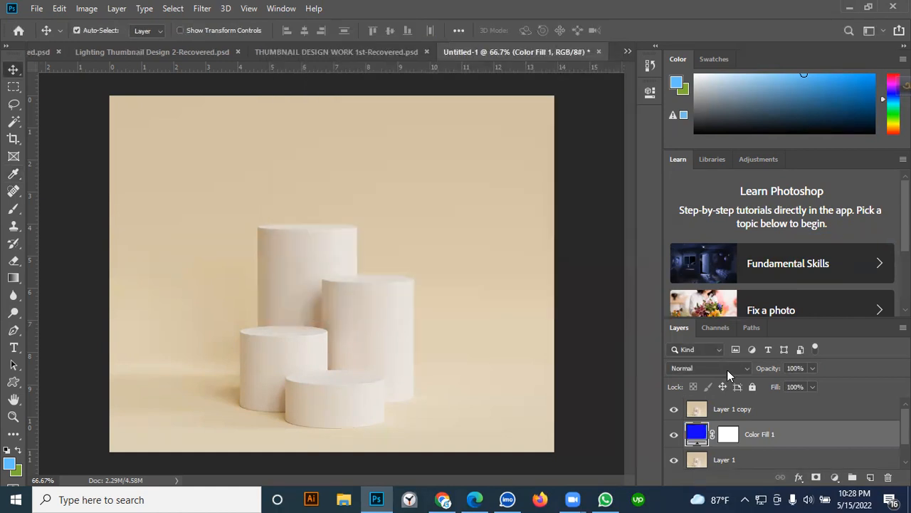
- Make Layer 1 copy the active layer, toggling its visibility to check the blue fill beneath, and activate the Pen Tool in Path mode
{"action": "left_click", "coordinate": [722, 412]}
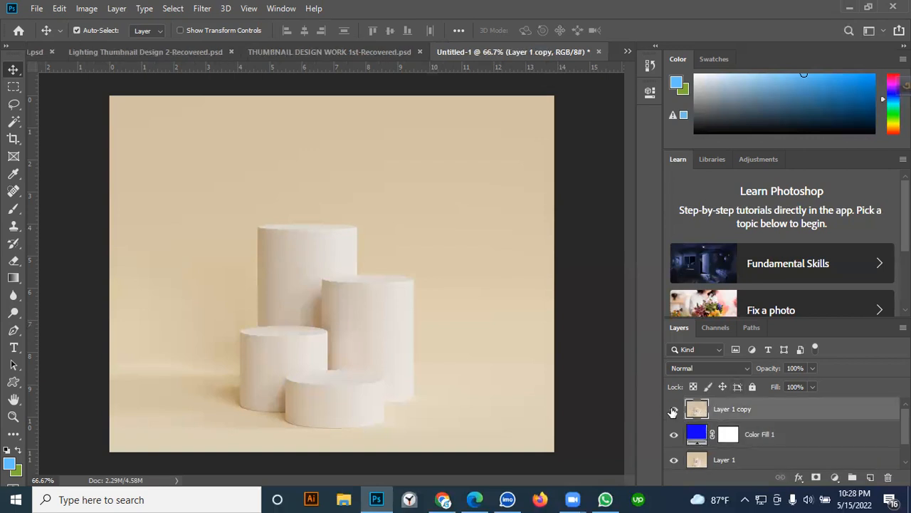
{"action": "left_click", "coordinate": [674, 410]}
{"action": "left_click", "coordinate": [673, 410]}
{"action": "left_click", "coordinate": [13, 332]}
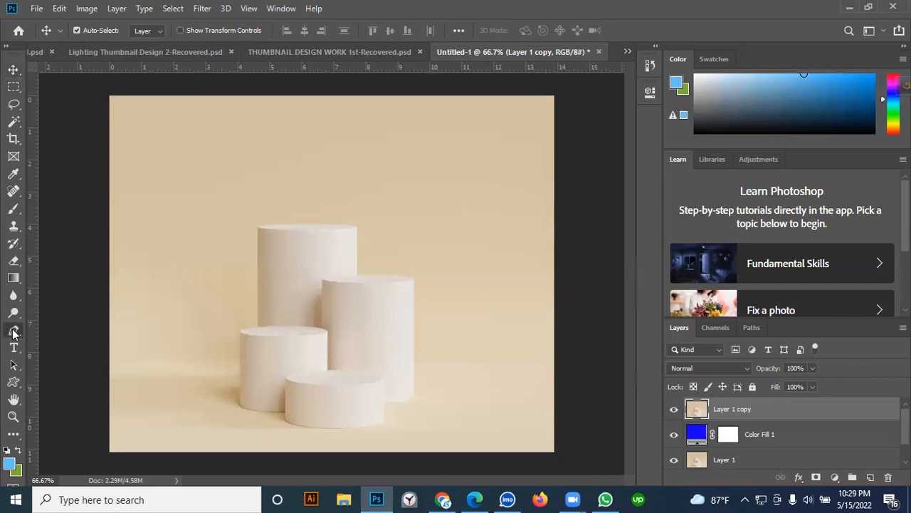
{"action": "right_click", "coordinate": [9, 332]}
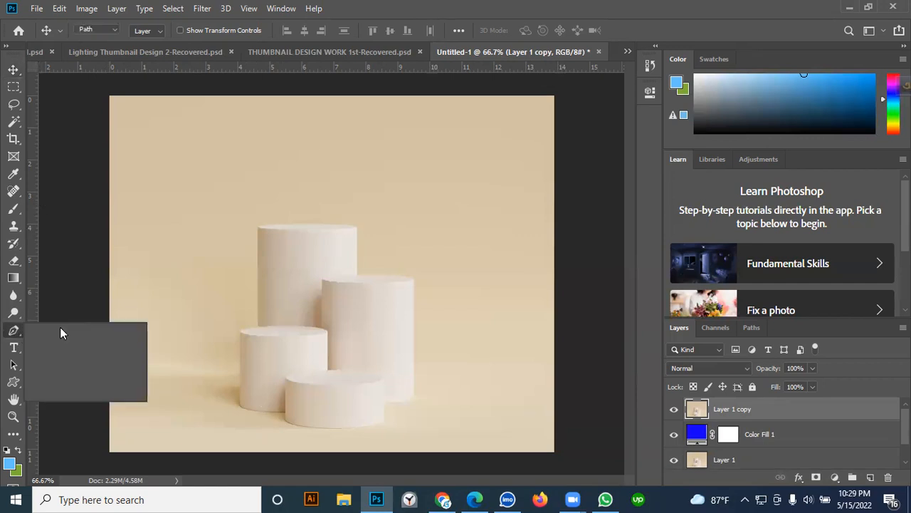
{"action": "left_click", "coordinate": [60, 327]}
{"action": "right_click", "coordinate": [15, 330]}
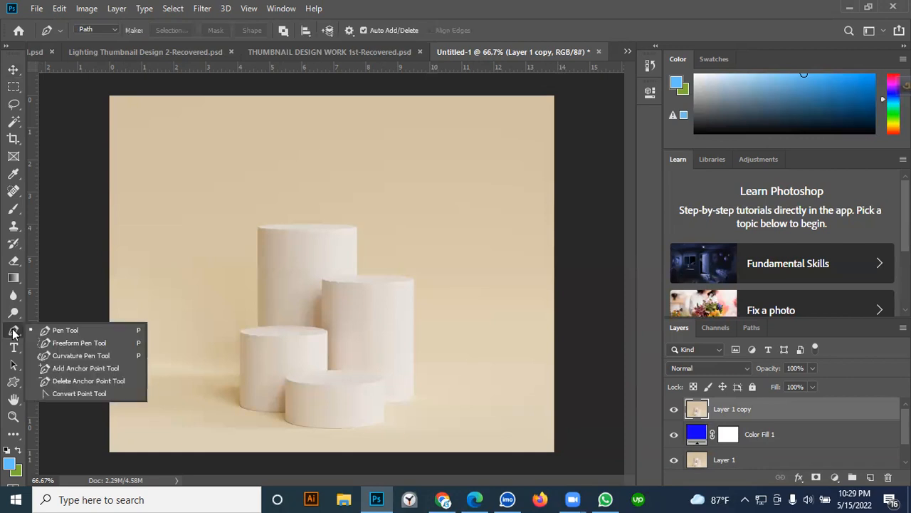
{"action": "left_click", "coordinate": [55, 331]}
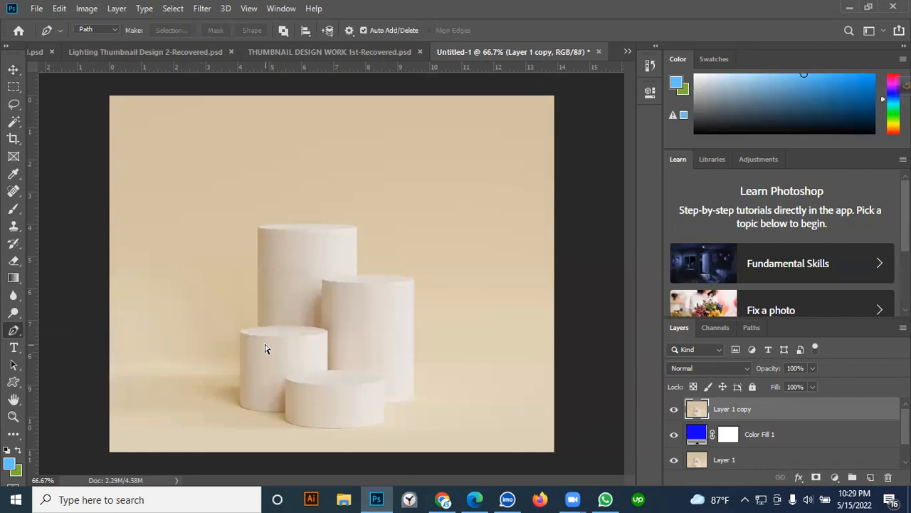
- Start a path where the left short cylinder meets the front one and curve it along the base to the cylinder's left edge
{"action": "key", "text": "ctrl+plus"}
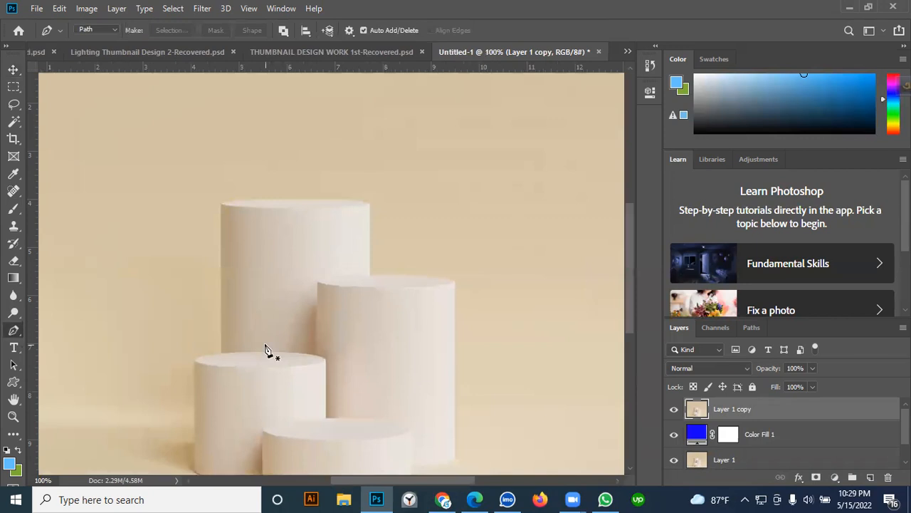
{"action": "scroll", "coordinate": [267, 342], "scroll_direction": "down", "scroll_amount": 3}
{"action": "scroll", "coordinate": [196, 400], "scroll_direction": "up", "scroll_amount": 2}
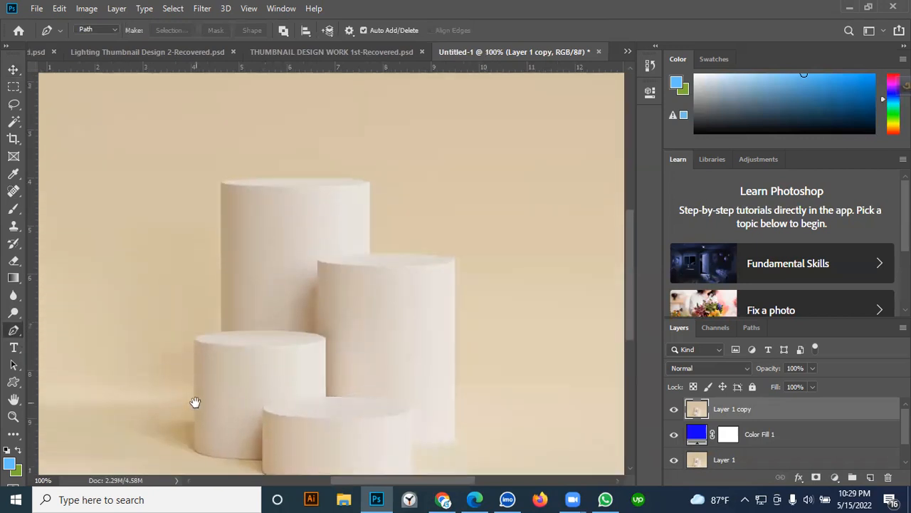
{"action": "key", "text": "ctrl+plus"}
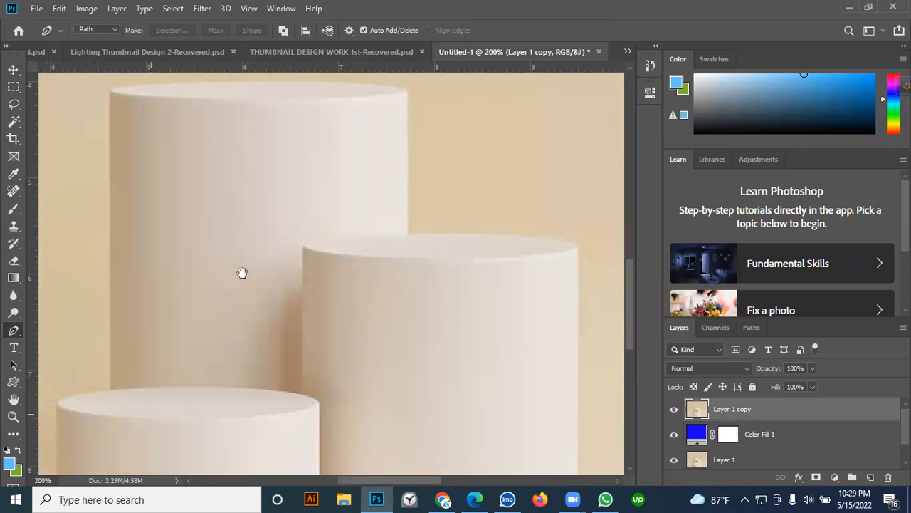
{"action": "scroll", "coordinate": [242, 273], "scroll_direction": "down", "scroll_amount": 5}
{"action": "scroll", "coordinate": [242, 273], "scroll_direction": "left", "scroll_amount": 3}
{"action": "scroll", "coordinate": [218, 386], "scroll_direction": "down", "scroll_amount": 3}
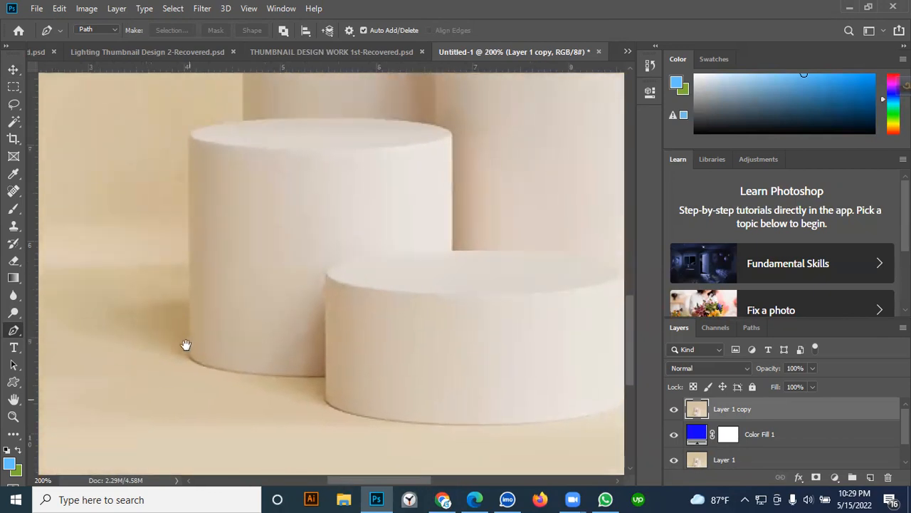
{"action": "left_click_drag", "start_coordinate": [405, 380], "coordinate": [229, 391]}
{"action": "scroll", "coordinate": [228, 392], "scroll_direction": "left", "scroll_amount": 6}
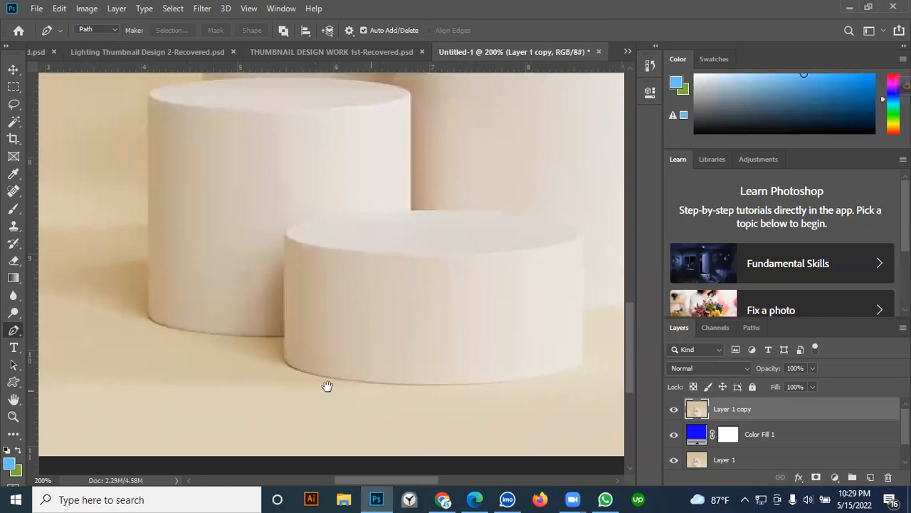
{"action": "scroll", "coordinate": [342, 405], "scroll_direction": "up", "scroll_amount": 1}
{"action": "left_click_drag", "start_coordinate": [385, 434], "coordinate": [313, 360]}
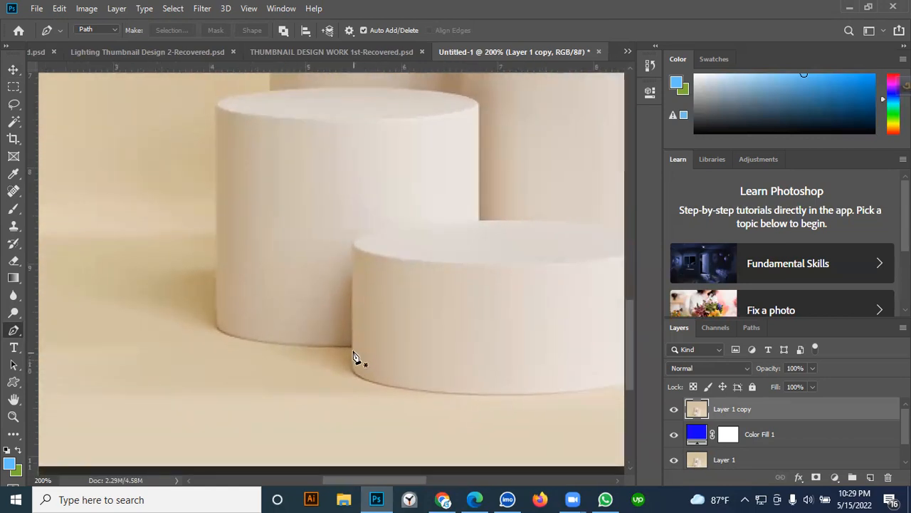
{"action": "scroll", "coordinate": [349, 358], "scroll_direction": "up", "scroll_amount": 1}
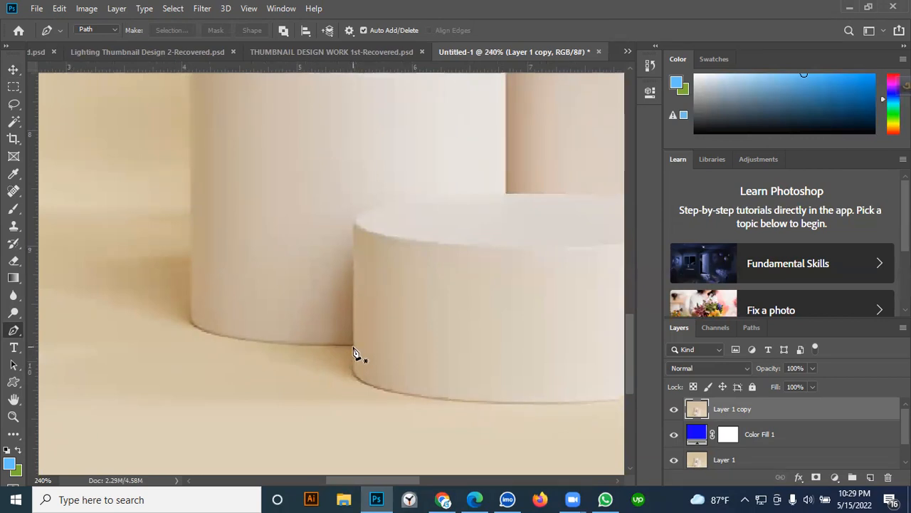
{"action": "scroll", "coordinate": [354, 353], "scroll_direction": "down", "scroll_amount": 1}
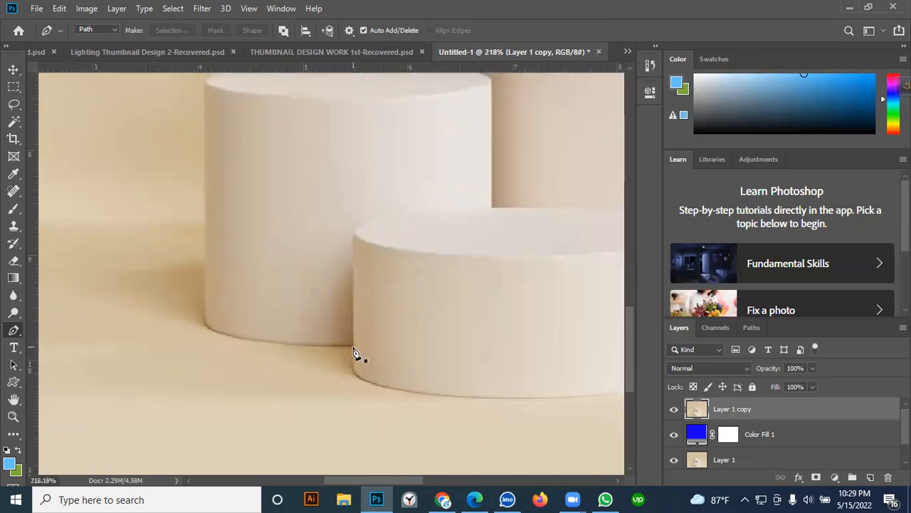
{"action": "left_click", "coordinate": [352, 347]}
{"action": "scroll", "coordinate": [205, 337], "scroll_direction": "up", "scroll_amount": 1}
{"action": "left_click", "coordinate": [204, 342]}
{"action": "left_click_drag", "start_coordinate": [203, 298], "coordinate": [187, 312]}
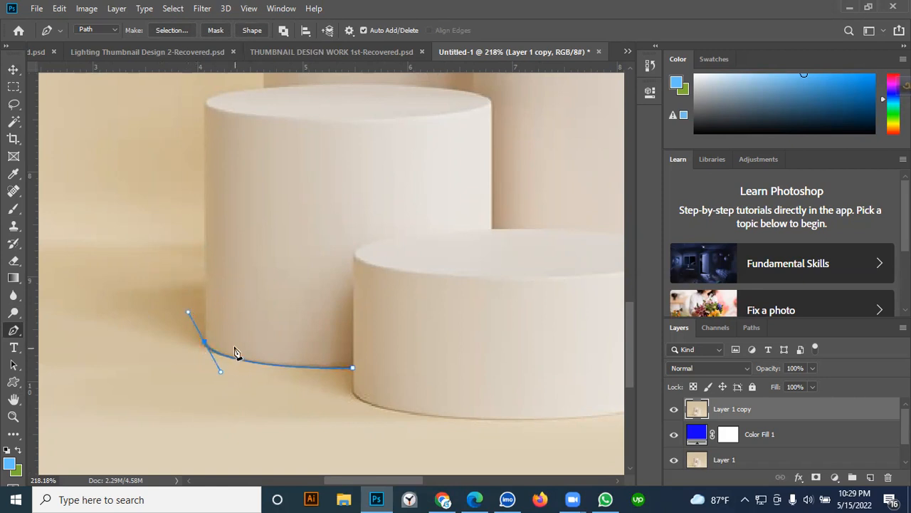
- Set the path display thickness to 1 px in the Pen Tool's path options
{"action": "key", "text": "ctrl+plus"}
{"action": "scroll", "coordinate": [252, 413], "scroll_direction": "down", "scroll_amount": 2}
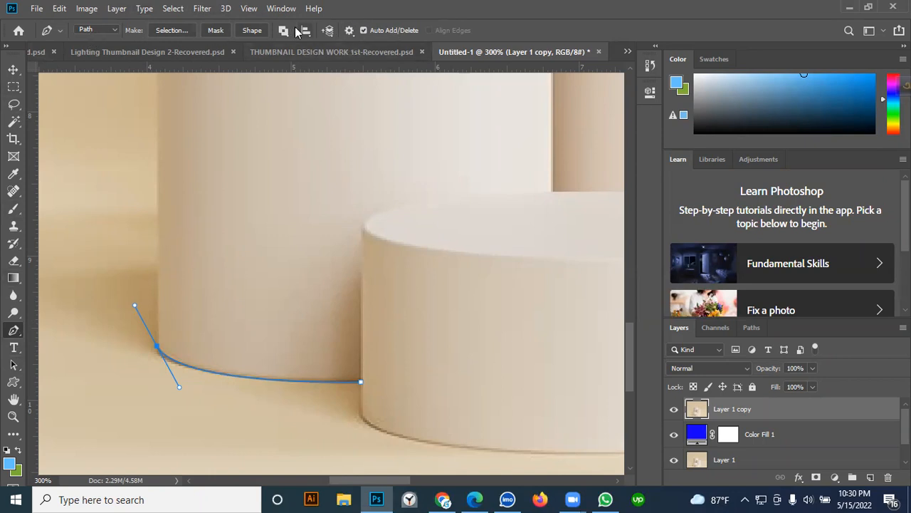
{"action": "left_click", "coordinate": [350, 33]}
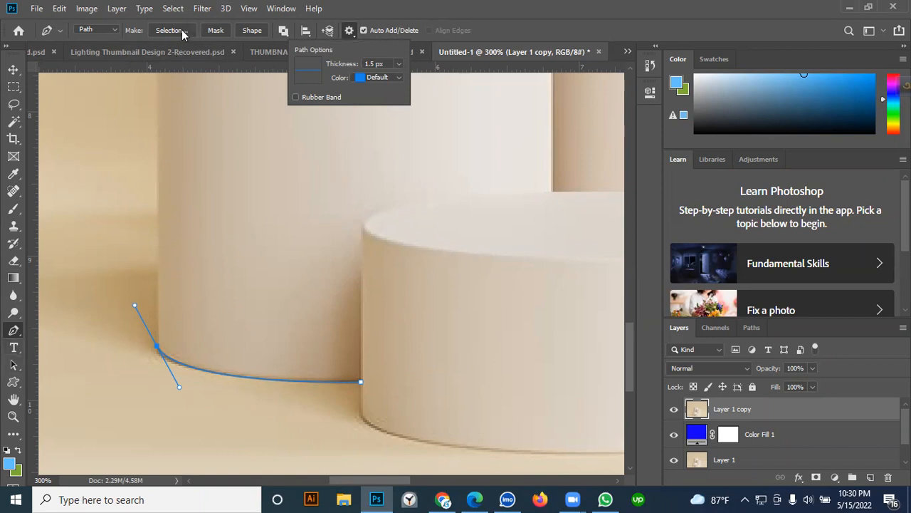
{"action": "left_click", "coordinate": [349, 32]}
{"action": "left_click", "coordinate": [348, 32]}
{"action": "left_click", "coordinate": [394, 66]}
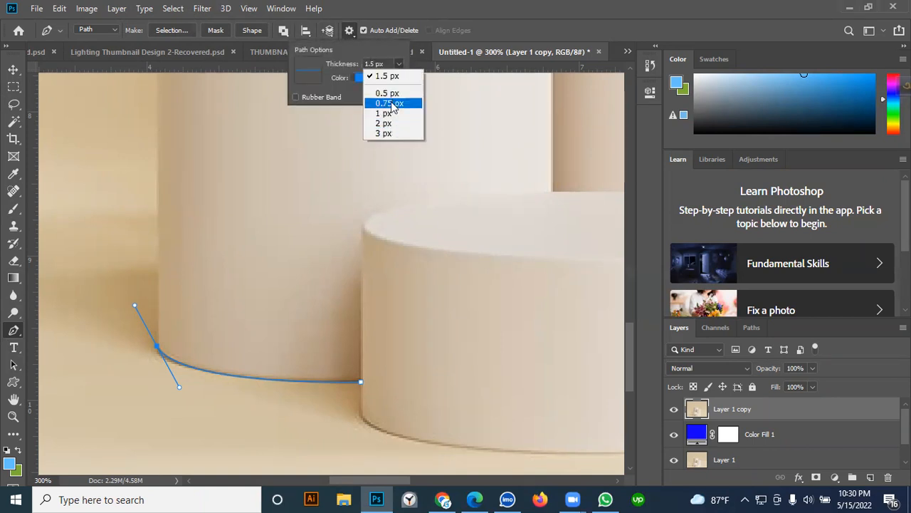
{"action": "left_click", "coordinate": [390, 104]}
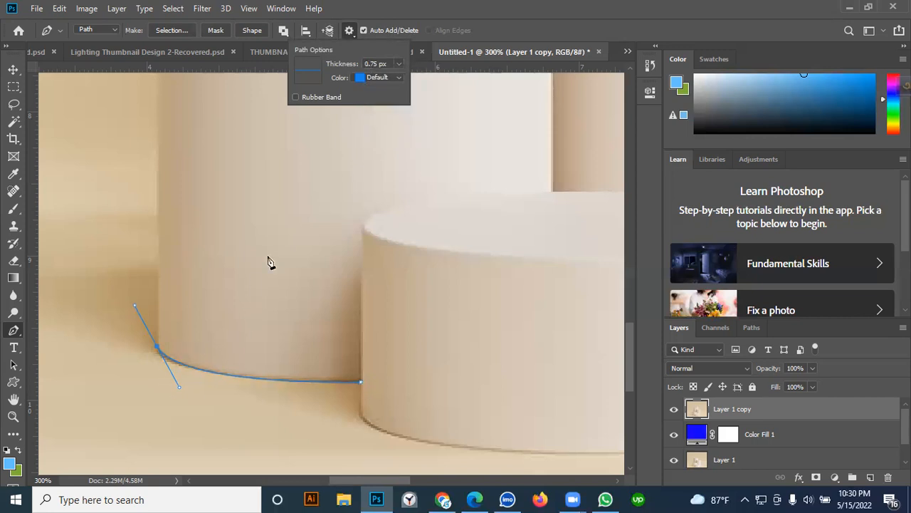
{"action": "left_click", "coordinate": [398, 64]}
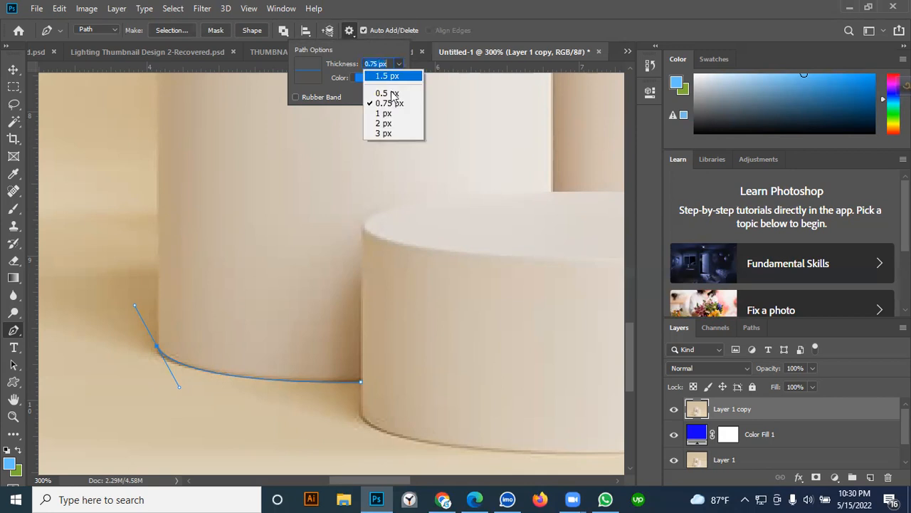
{"action": "left_click", "coordinate": [385, 113]}
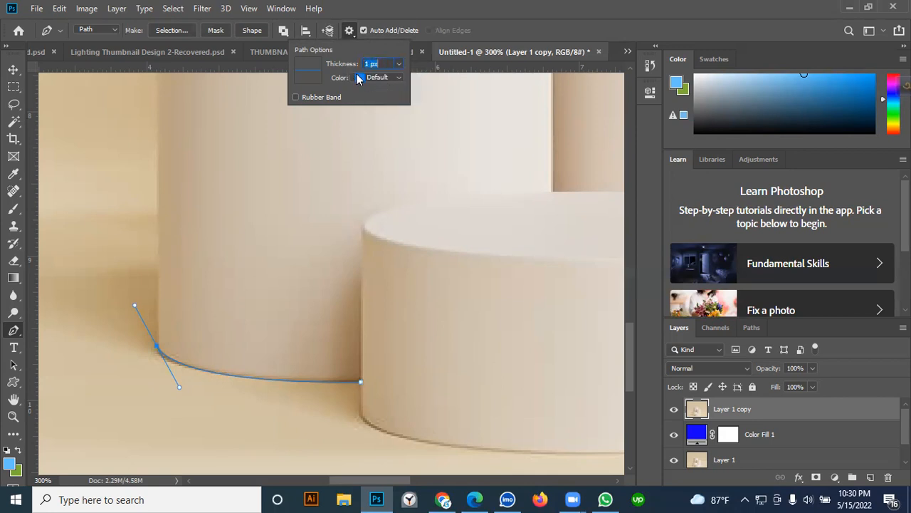
- Try Yellow as the path display color and return it to Default
{"action": "left_click", "coordinate": [358, 79]}
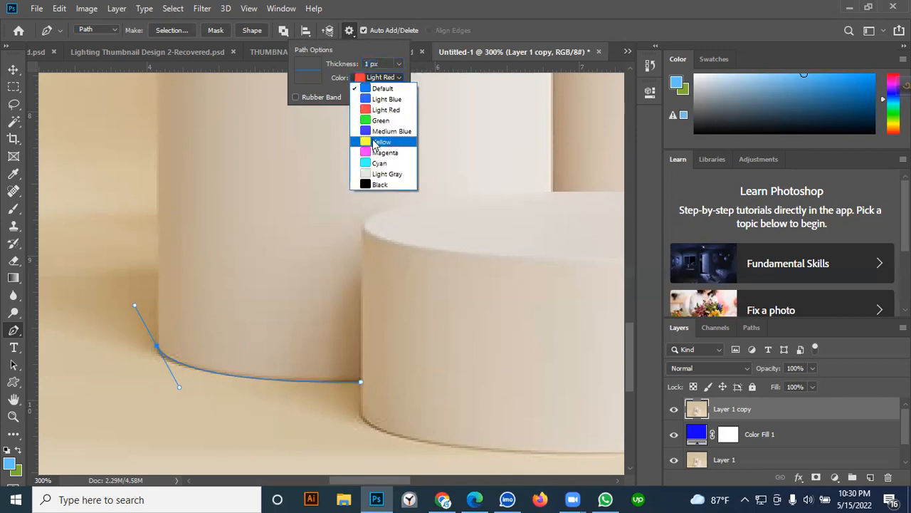
{"action": "left_click", "coordinate": [376, 139]}
{"action": "left_click", "coordinate": [362, 76]}
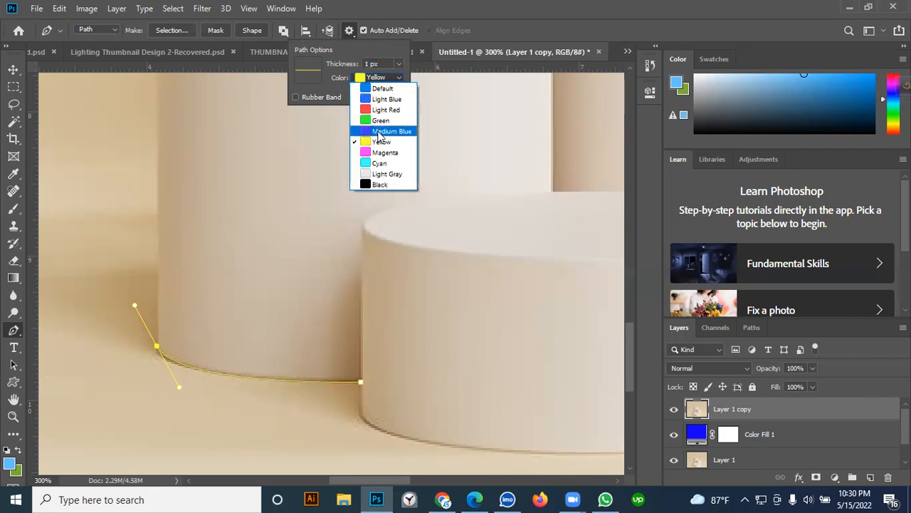
{"action": "left_click", "coordinate": [381, 89]}
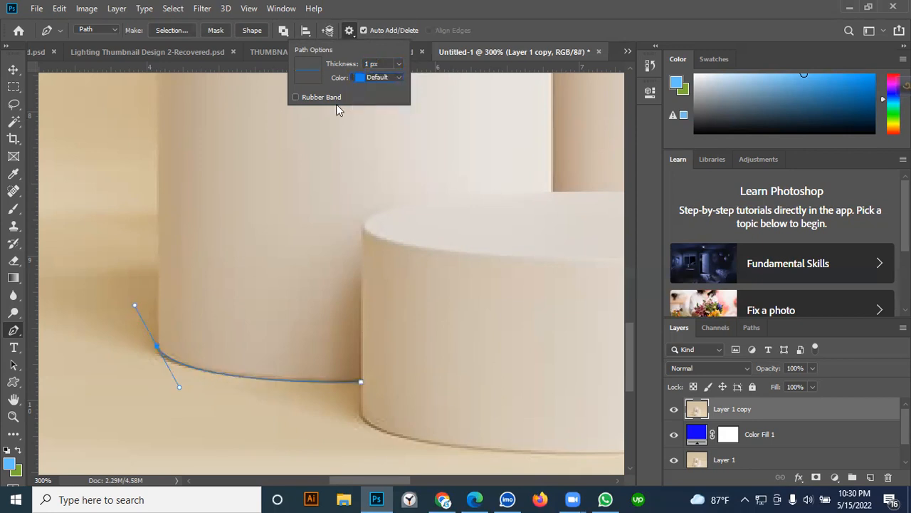
{"action": "left_click", "coordinate": [295, 97]}
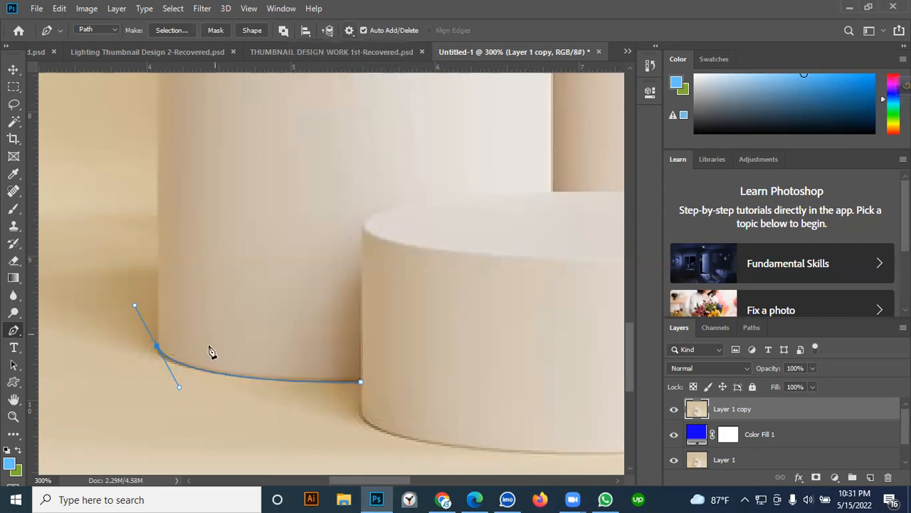
- Redirect the last anchor's outgoing handle straight up and extend the path up the short left cylinder's left edge
{"action": "scroll", "coordinate": [137, 292], "scroll_direction": "down", "scroll_amount": 2}
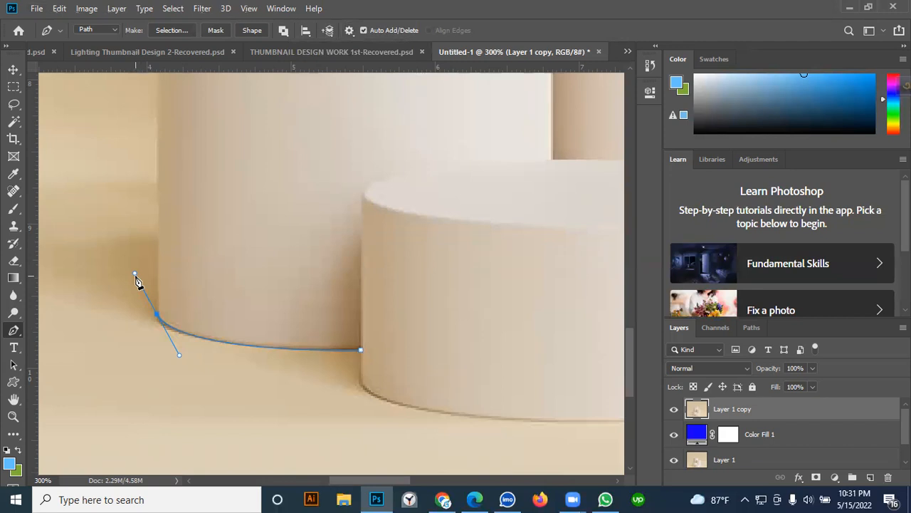
{"action": "left_click_drag", "start_coordinate": [135, 275], "coordinate": [158, 272]}
{"action": "scroll", "coordinate": [158, 267], "scroll_direction": "down", "scroll_amount": 5}
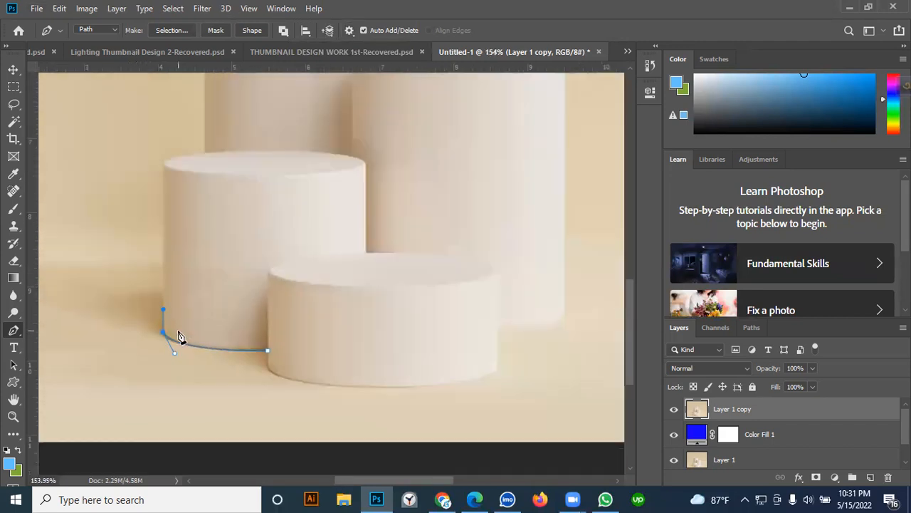
{"action": "left_click", "coordinate": [163, 210]}
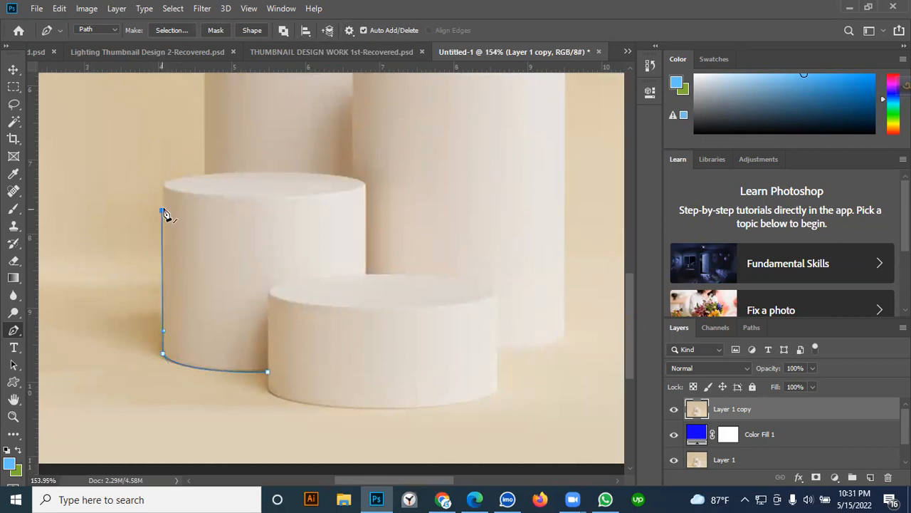
- Curve the path over the short left cylinder's upper-left rim and continue it to the tall cylinder's left edge
{"action": "scroll", "coordinate": [171, 221], "scroll_direction": "up", "scroll_amount": 3}
{"action": "left_click", "coordinate": [203, 218]}
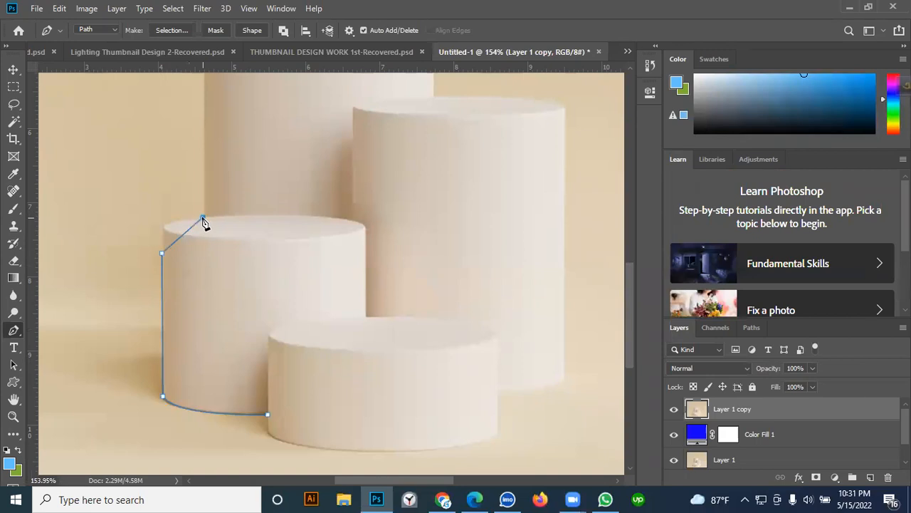
{"action": "scroll", "coordinate": [203, 278], "scroll_direction": "up", "scroll_amount": 3}
{"action": "key", "text": "ctrl+z"}
{"action": "left_click_drag", "start_coordinate": [187, 283], "coordinate": [209, 283]}
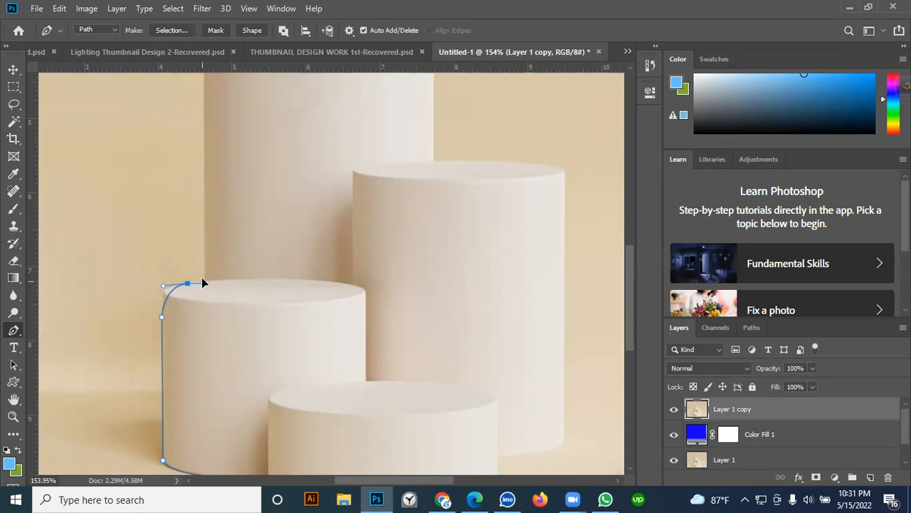
{"action": "scroll", "coordinate": [203, 278], "scroll_direction": "up", "scroll_amount": 3}
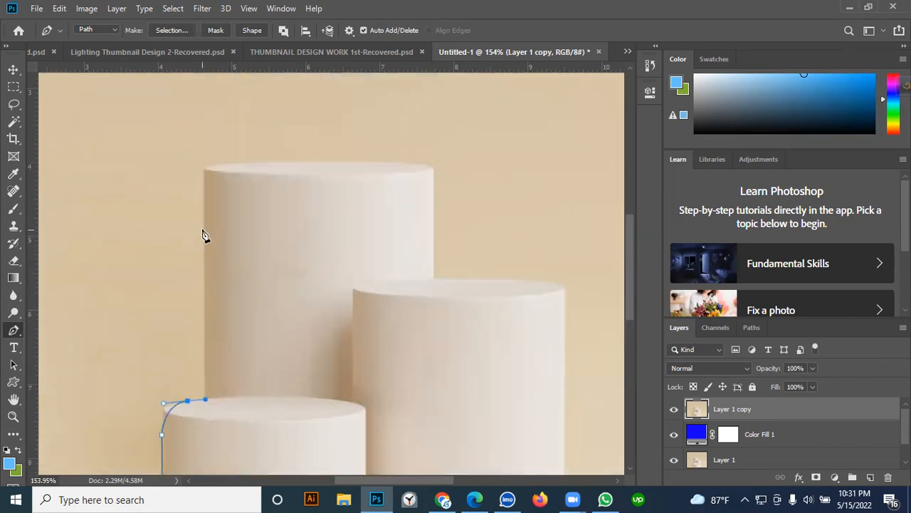
{"action": "left_click", "coordinate": [204, 224]}
{"action": "key", "text": "ctrl+z"}
{"action": "left_click", "coordinate": [205, 400]}
{"action": "scroll", "coordinate": [207, 324], "scroll_direction": "up", "scroll_amount": 1}
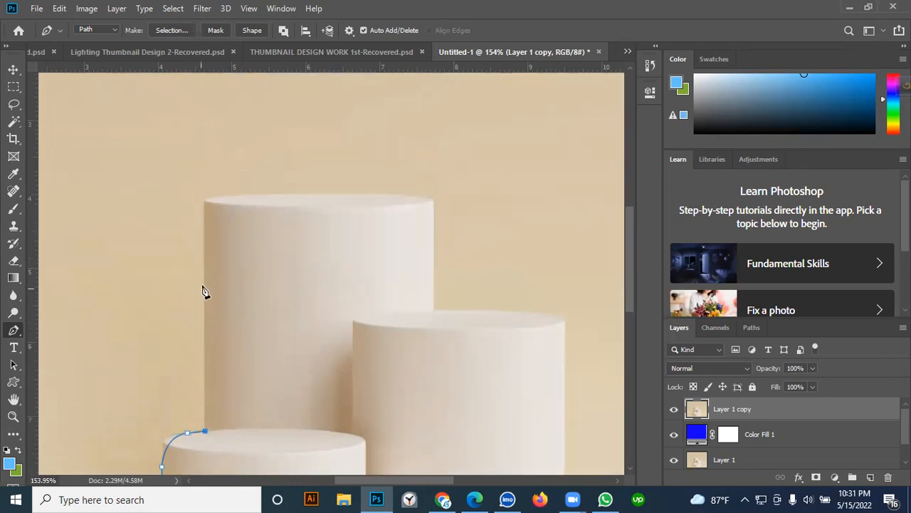
{"action": "left_click", "coordinate": [203, 271]}
{"action": "scroll", "coordinate": [205, 271], "scroll_direction": "up", "scroll_amount": 2}
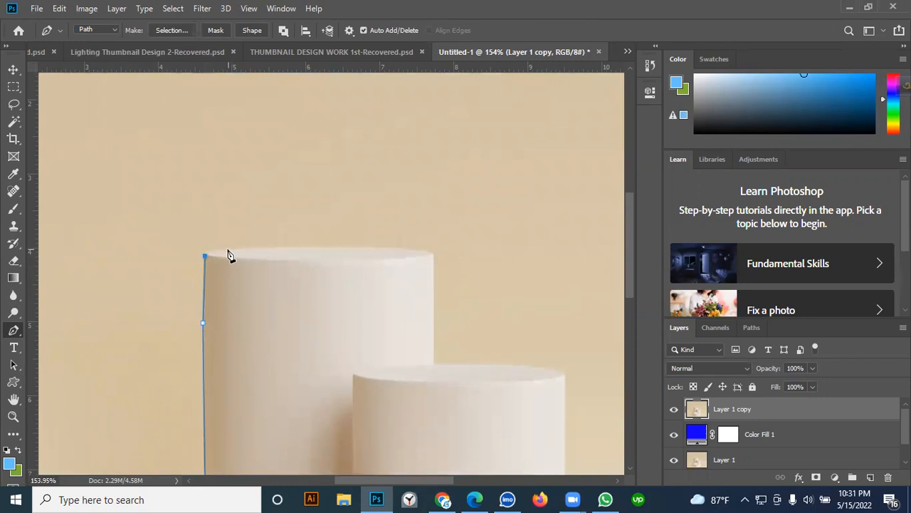
{"action": "scroll", "coordinate": [206, 261], "scroll_direction": "up", "scroll_amount": 3, "text": "alt"}
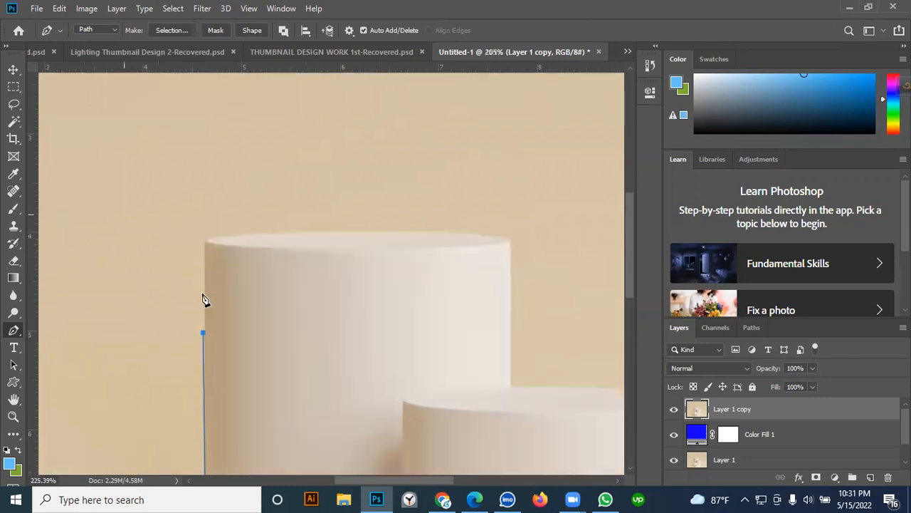
{"action": "scroll", "coordinate": [205, 263], "scroll_direction": "down", "scroll_amount": 3}
{"action": "key", "text": "ctrl+z"}
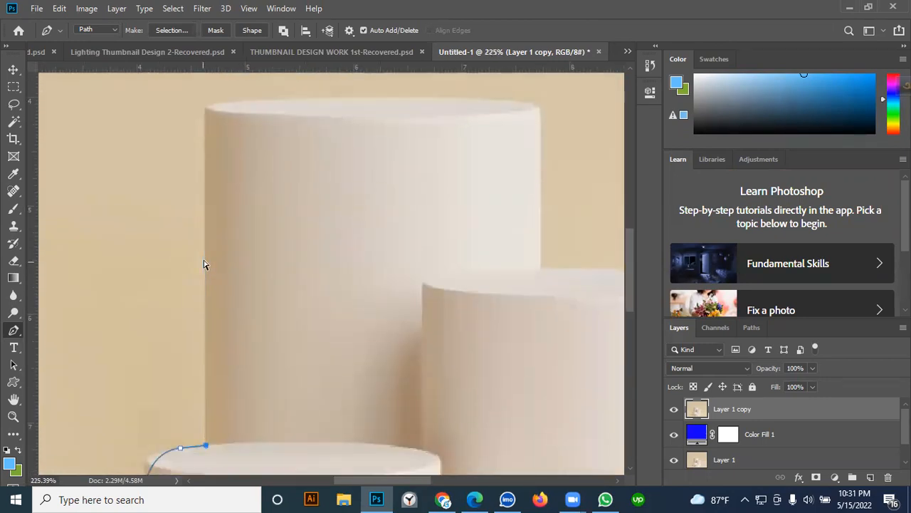
- Extend the path straight up the tall cylinder's left edge to its upper-left corner, with one anchor partway
{"action": "scroll", "coordinate": [203, 263], "scroll_direction": "down", "scroll_amount": 3, "text": "alt"}
{"action": "scroll", "coordinate": [204, 258], "scroll_direction": "up", "scroll_amount": 2}
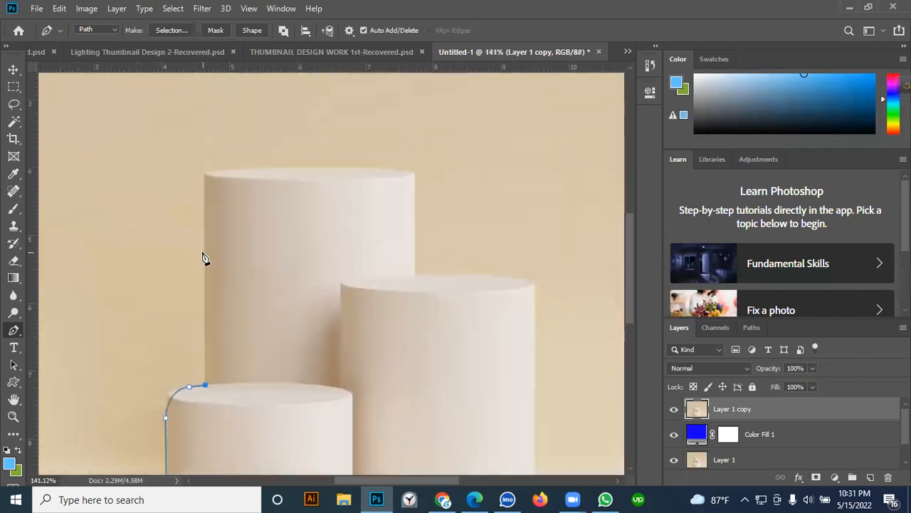
{"action": "left_click", "coordinate": [204, 245]}
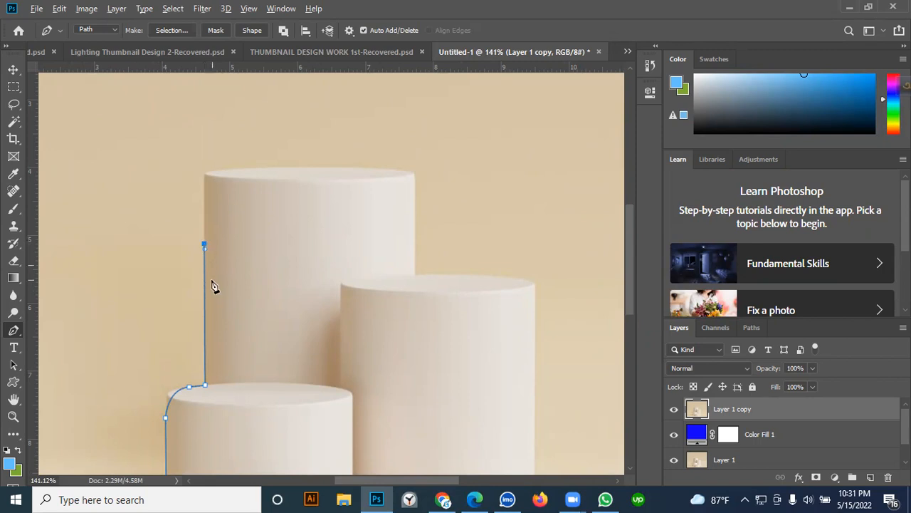
{"action": "scroll", "coordinate": [212, 281], "scroll_direction": "up", "scroll_amount": 3}
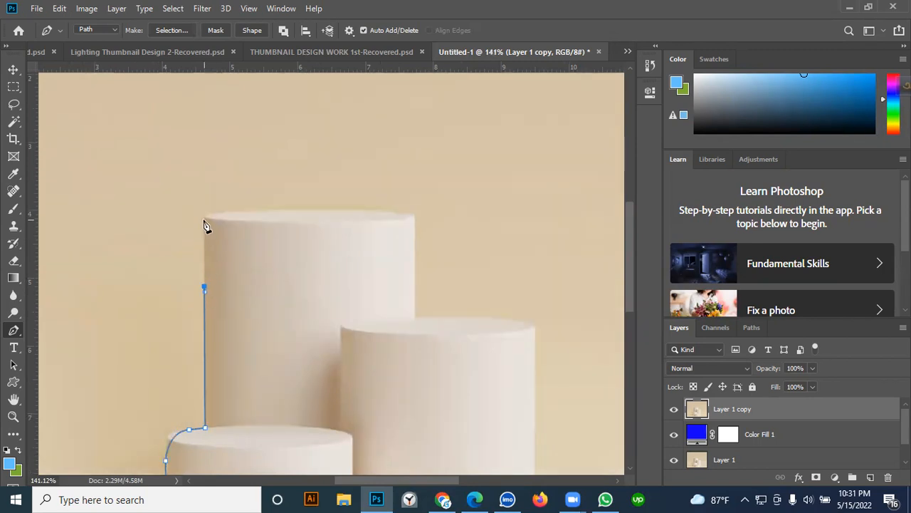
{"action": "scroll", "coordinate": [227, 227], "scroll_direction": "up", "scroll_amount": 2}
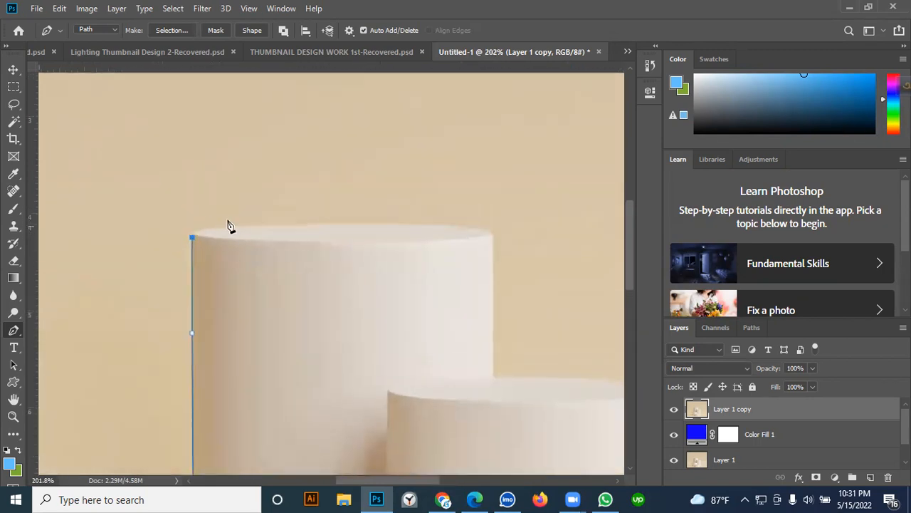
- Curve the path around the tall cylinder's upper-left rim corner and remove the new anchor's outgoing handle
{"action": "left_click_drag", "start_coordinate": [218, 228], "coordinate": [244, 230]}
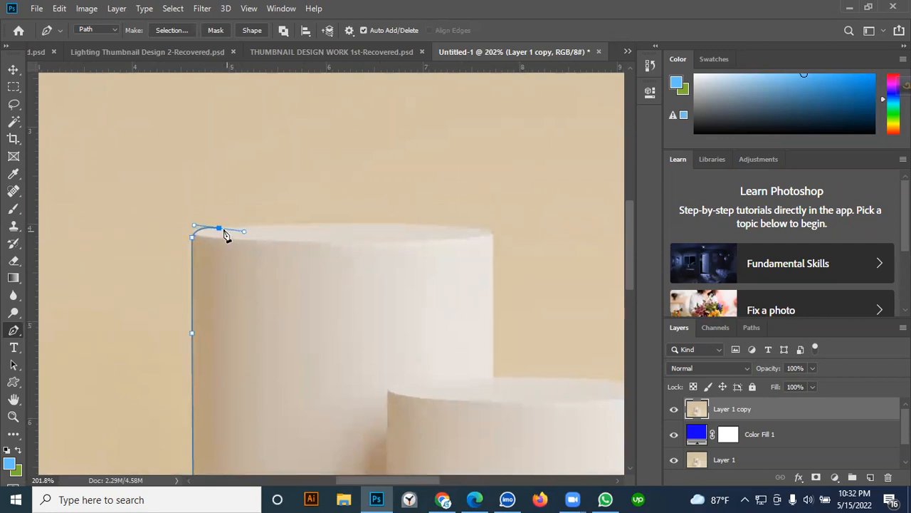
{"action": "scroll", "coordinate": [234, 234], "scroll_direction": "down", "scroll_amount": 1}
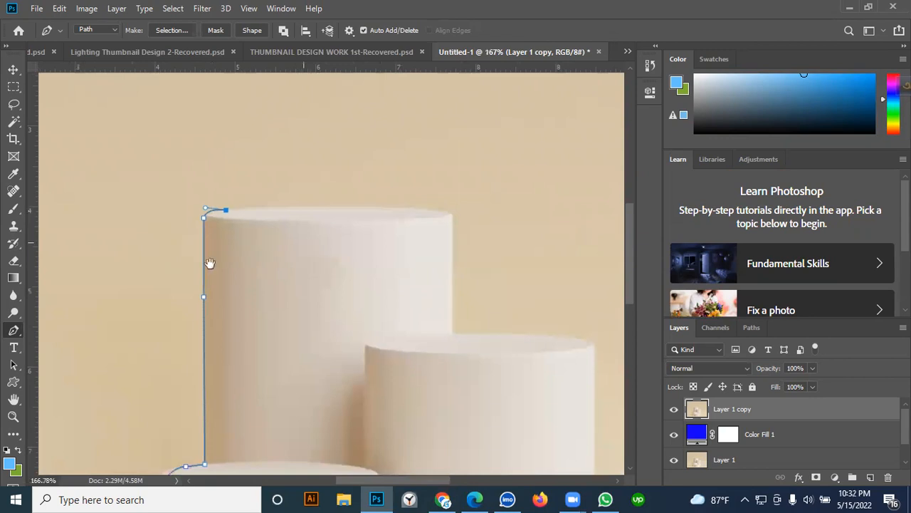
{"action": "left_click_drag", "start_coordinate": [210, 263], "coordinate": [136, 248]}
{"action": "scroll", "coordinate": [142, 240], "scroll_direction": "up", "scroll_amount": 1}
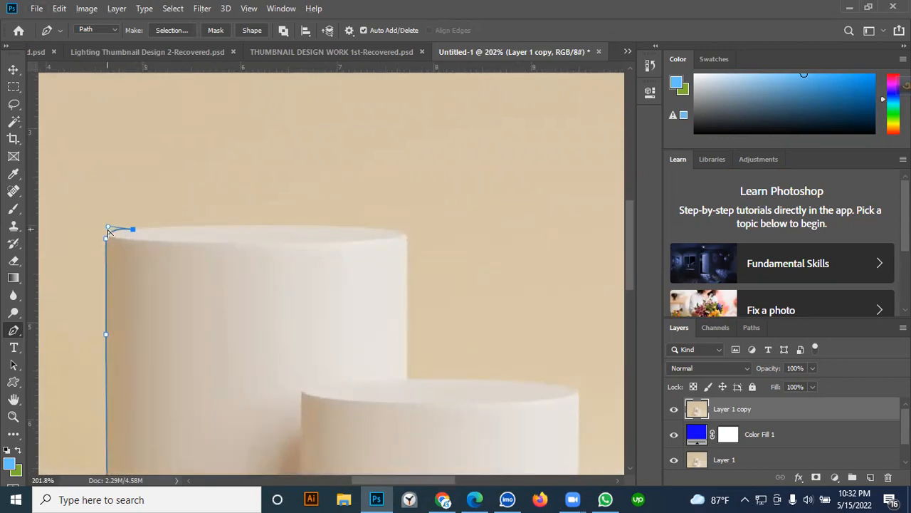
{"action": "left_click_drag", "start_coordinate": [108, 229], "coordinate": [144, 198]}
{"action": "left_click", "coordinate": [132, 225], "text": "alt"}
{"action": "scroll", "coordinate": [168, 265], "scroll_direction": "up", "scroll_amount": 1}
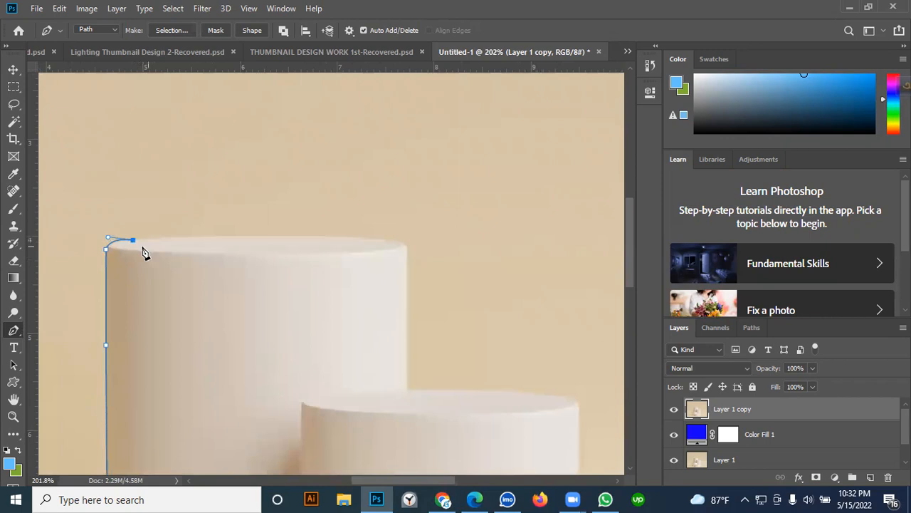
- Trace the rest of the tall cylinder's top rim and run the path down its right edge to the medium cylinder
{"action": "scroll", "coordinate": [170, 246], "scroll_direction": "down", "scroll_amount": 2}
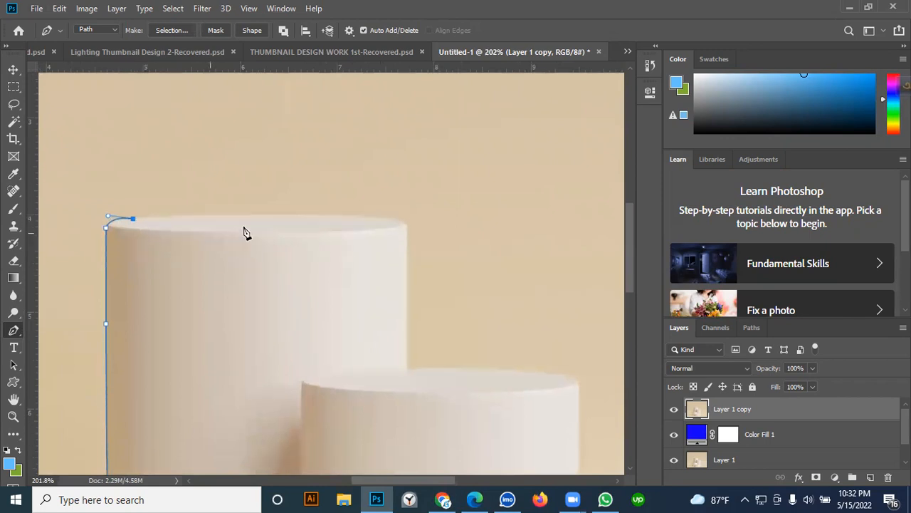
{"action": "left_click", "coordinate": [244, 213]}
{"action": "left_click_drag", "start_coordinate": [261, 212], "coordinate": [245, 213]}
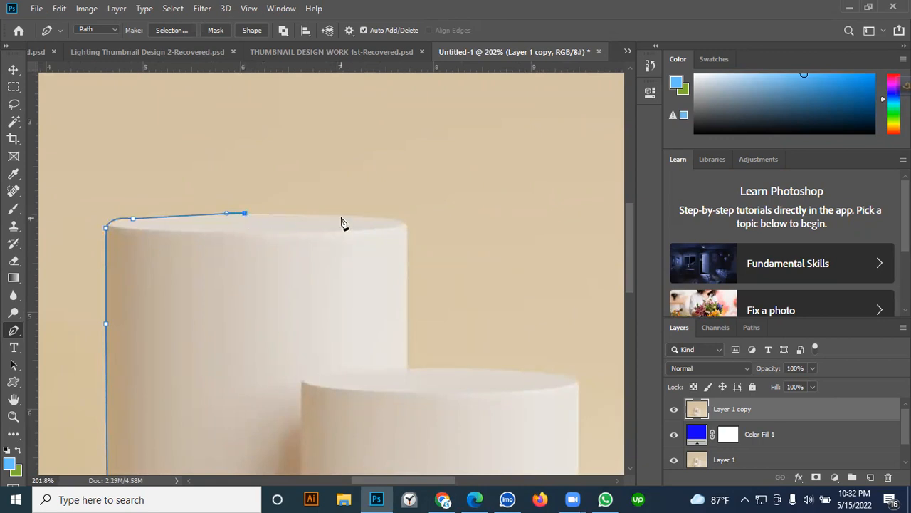
{"action": "mouse_move", "coordinate": [342, 215]}
{"action": "left_mouse_down"}
{"action": "mouse_move", "coordinate": [369, 219]}
{"action": "mouse_move", "coordinate": [355, 216]}
{"action": "left_mouse_up"}
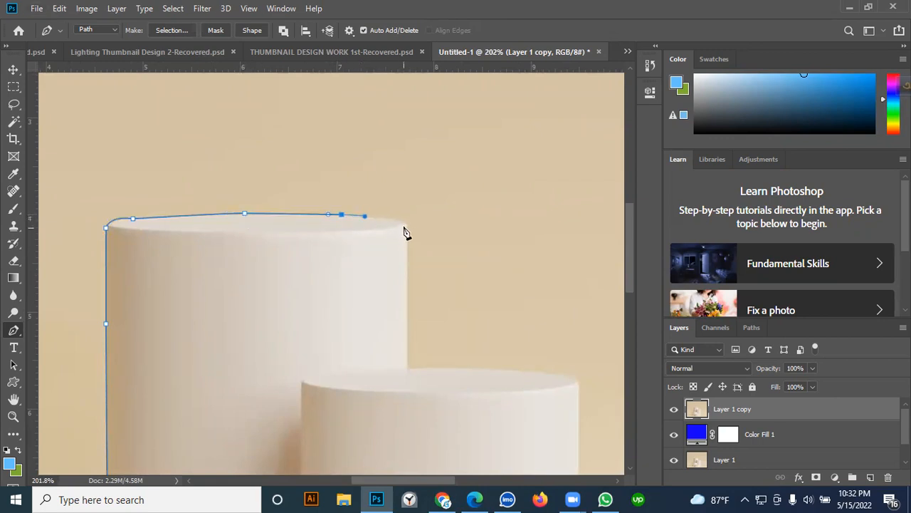
{"action": "left_click_drag", "start_coordinate": [406, 227], "coordinate": [407, 239]}
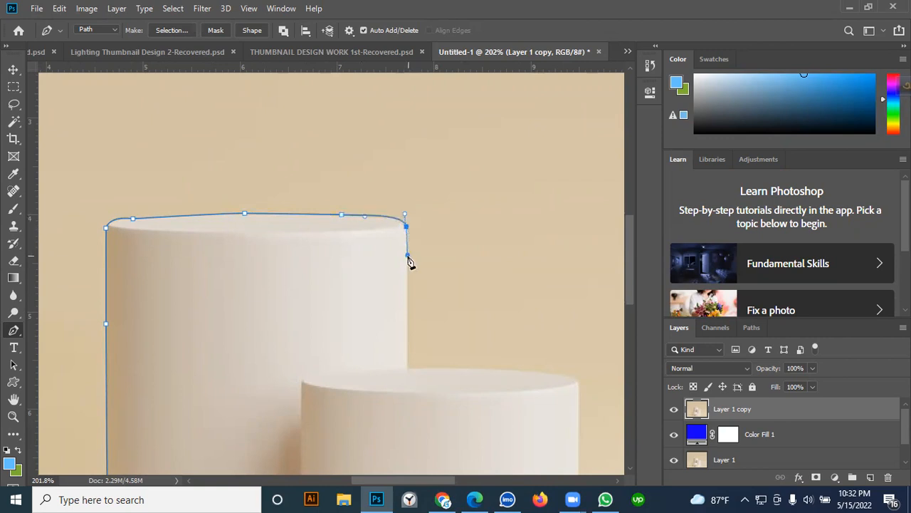
{"action": "scroll", "coordinate": [409, 271], "scroll_direction": "down", "scroll_amount": 3}
{"action": "left_click", "coordinate": [407, 298]}
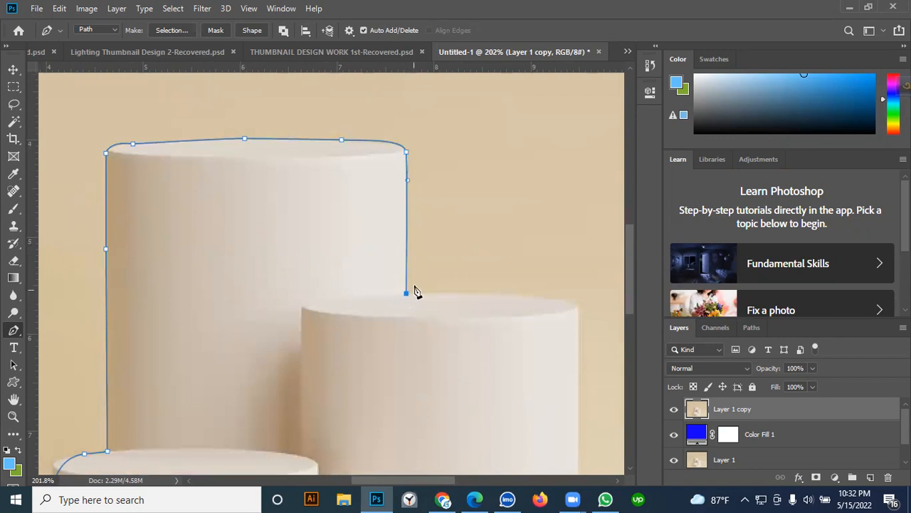
- Trace the medium cylinder's top rim and curve the path around onto its right edge
{"action": "scroll", "coordinate": [410, 292], "scroll_direction": "down", "scroll_amount": 5}
{"action": "scroll", "coordinate": [401, 290], "scroll_direction": "down", "scroll_amount": 3}
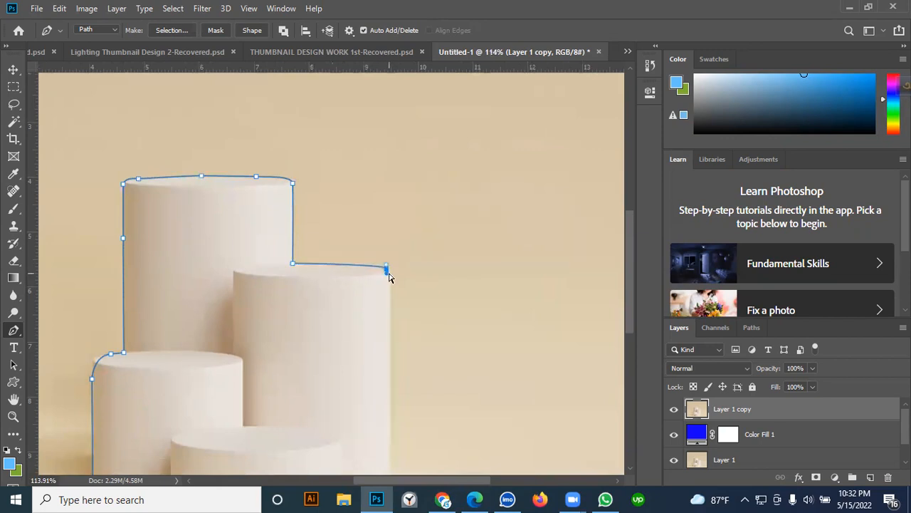
{"action": "scroll", "coordinate": [393, 274], "scroll_direction": "up", "scroll_amount": 3}
{"action": "left_click_drag", "start_coordinate": [394, 268], "coordinate": [398, 313]}
{"action": "left_click", "coordinate": [394, 268], "text": "alt"}
{"action": "scroll", "coordinate": [400, 300], "scroll_direction": "down", "scroll_amount": 5, "text": "alt"}
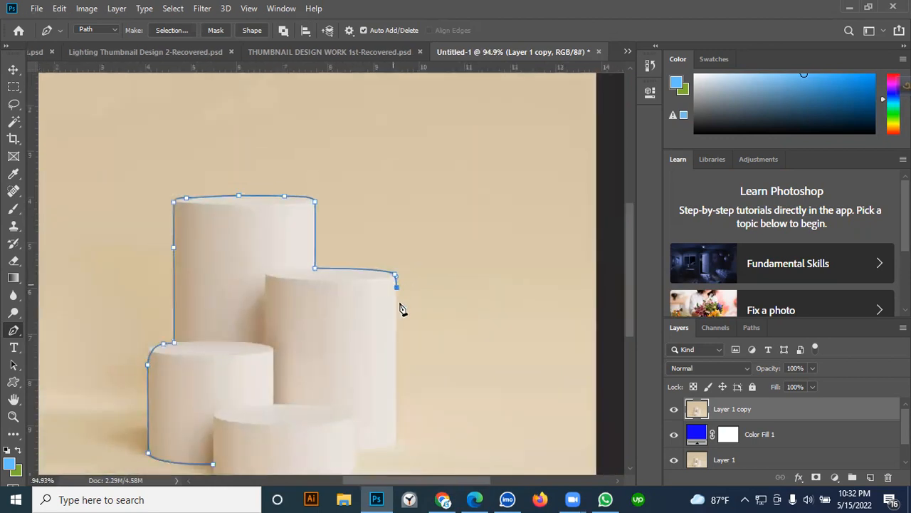
- Extend the path down the medium cylinder's right edge and curve it around the lower-right base corner
{"action": "scroll", "coordinate": [397, 371], "scroll_direction": "up", "scroll_amount": 3, "text": "alt"}
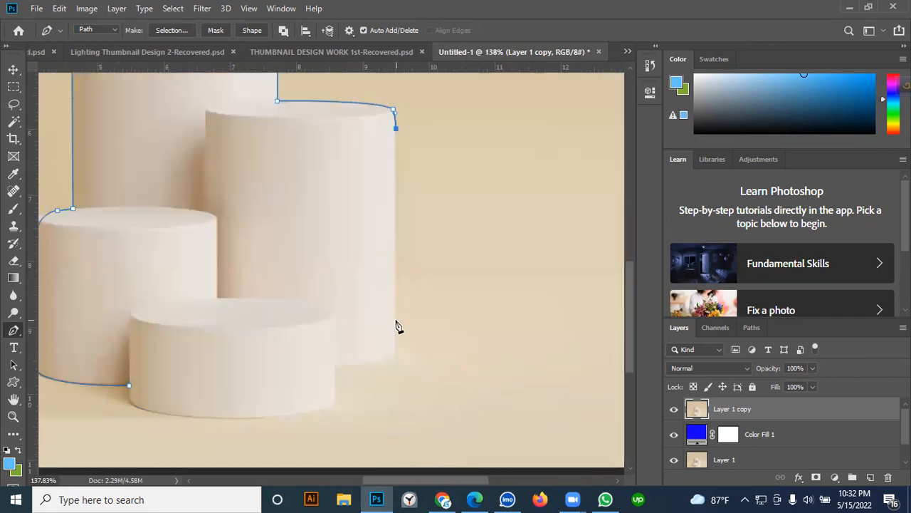
{"action": "left_click", "coordinate": [394, 315]}
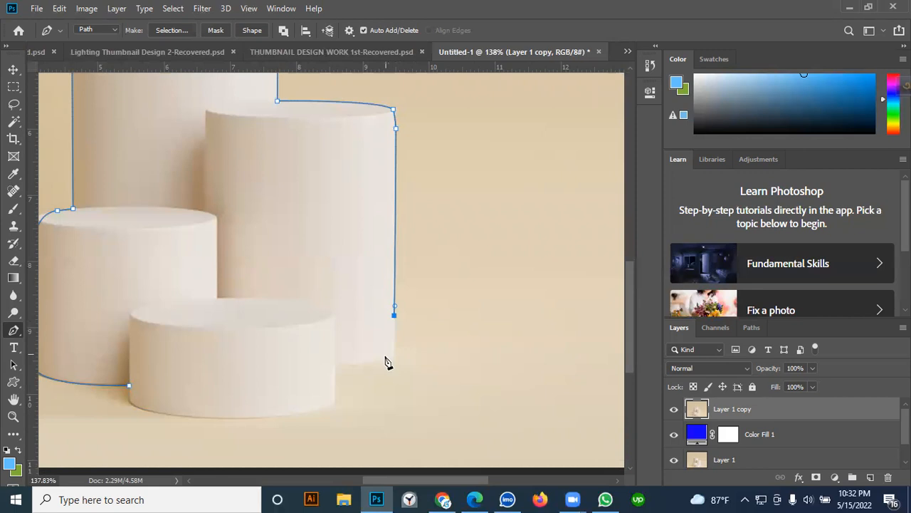
{"action": "mouse_move", "coordinate": [382, 358]}
{"action": "left_mouse_down"}
{"action": "mouse_move", "coordinate": [356, 361]}
{"action": "mouse_move", "coordinate": [366, 363]}
{"action": "mouse_move", "coordinate": [365, 353]}
{"action": "left_mouse_up"}
{"action": "key", "text": "ctrl+z"}
{"action": "left_click", "coordinate": [383, 358], "text": "alt"}
- Continue the path along the medium cylinder's base to the front cylinder and down the front cylinder's right edge
{"action": "scroll", "coordinate": [346, 377], "scroll_direction": "down", "scroll_amount": 2}
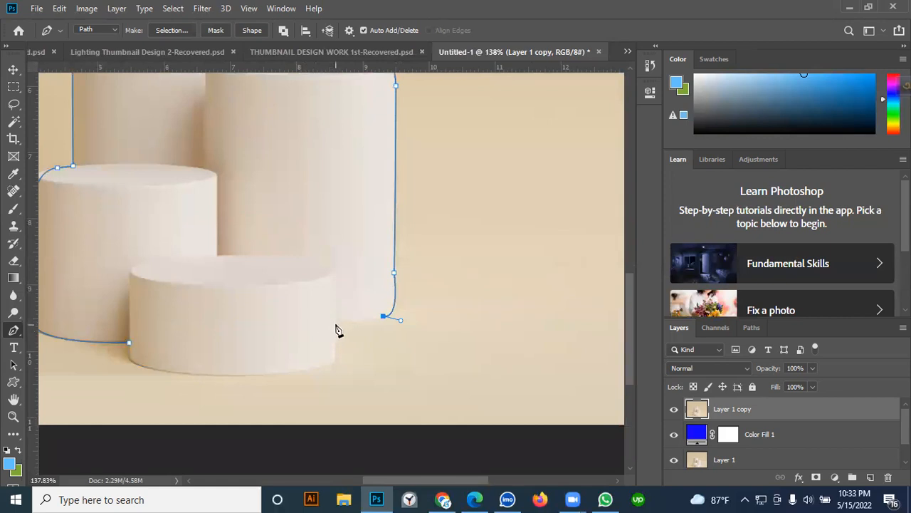
{"action": "left_click", "coordinate": [337, 325]}
{"action": "scroll", "coordinate": [338, 328], "scroll_direction": "down", "scroll_amount": 2}
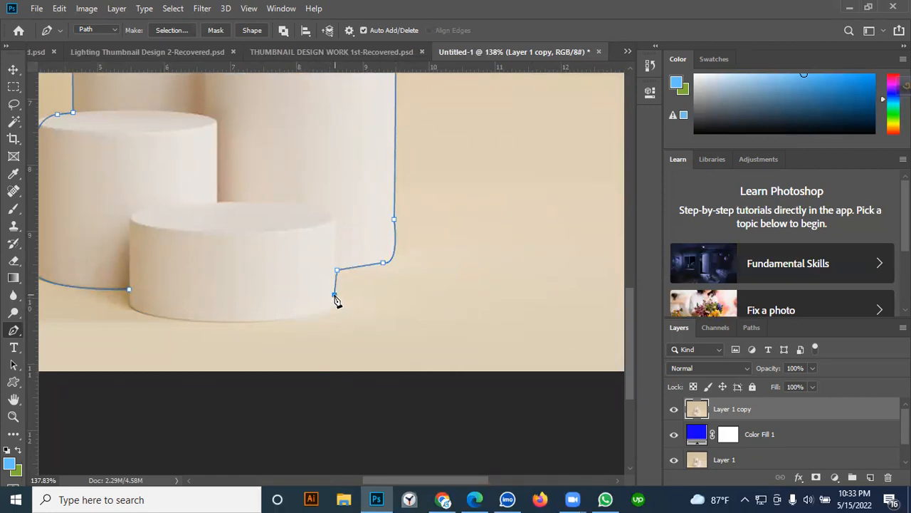
{"action": "key", "text": "ctrl+z"}
{"action": "left_click_drag", "start_coordinate": [334, 294], "coordinate": [335, 317]}
{"action": "left_click", "coordinate": [335, 295]}
- Curve the path along the front cylinder's base and up its left edge, closing it at the starting anchor
{"action": "left_click", "coordinate": [312, 314]}
{"action": "left_click_drag", "start_coordinate": [294, 313], "coordinate": [289, 316]}
{"action": "left_click", "coordinate": [312, 315]}
{"action": "left_click_drag", "start_coordinate": [183, 325], "coordinate": [231, 325]}
{"action": "left_click", "coordinate": [283, 332]}
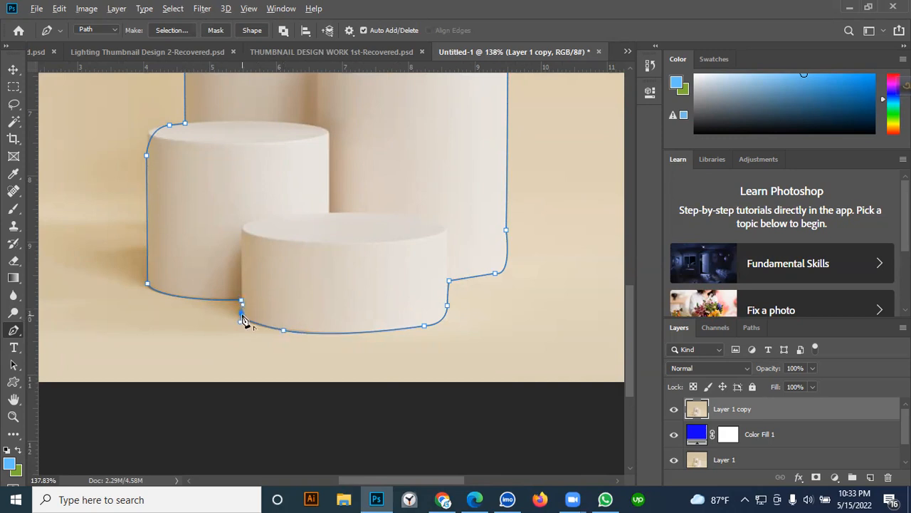
{"action": "left_click", "coordinate": [241, 312]}
{"action": "scroll", "coordinate": [312, 305], "scroll_direction": "down", "scroll_amount": 5}
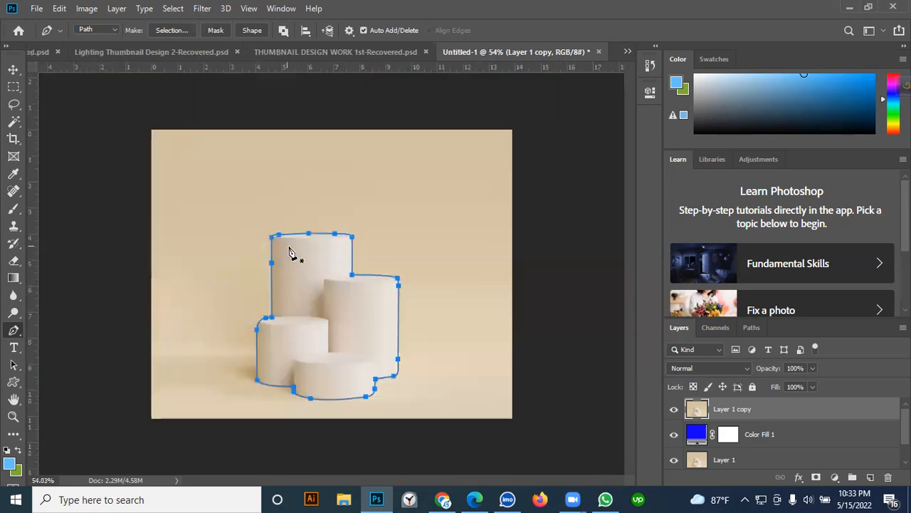
{"action": "scroll", "coordinate": [290, 254], "scroll_direction": "down", "scroll_amount": 2}
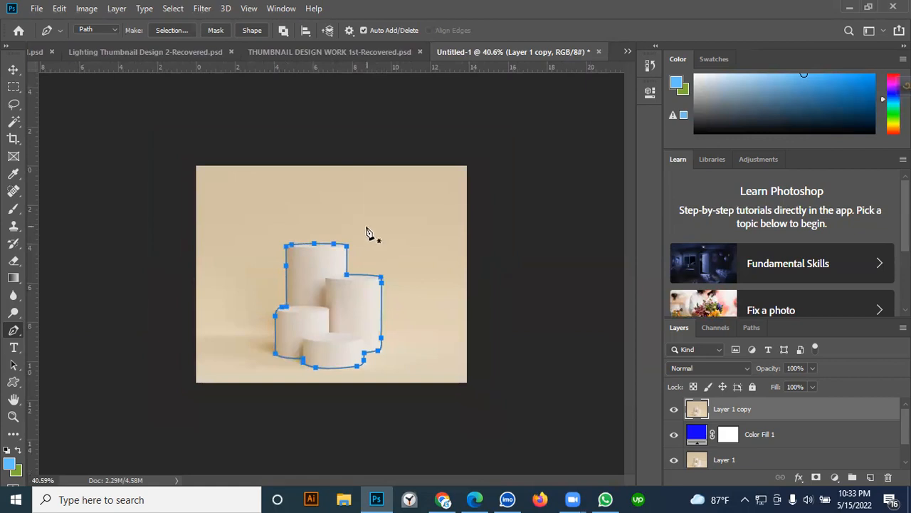
- Save the closed work path around all four cylinders as "Path 1"
{"action": "left_click", "coordinate": [752, 329]}
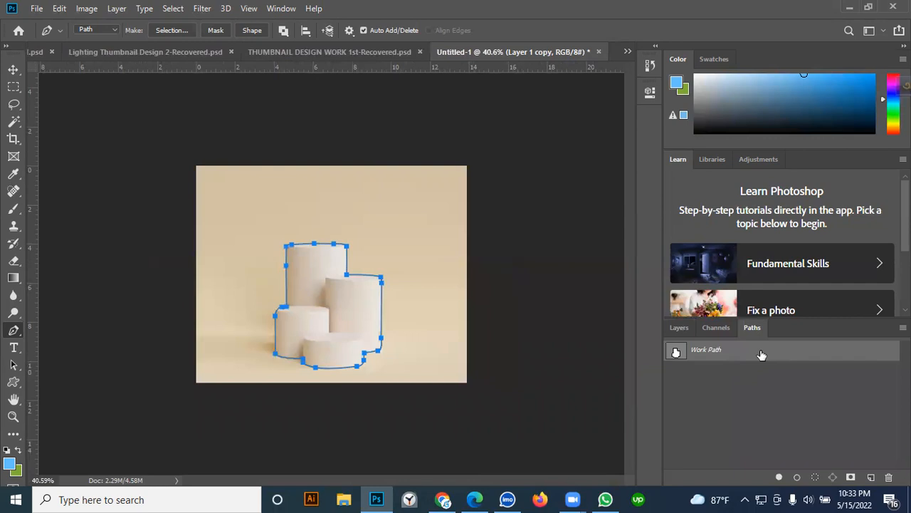
{"action": "left_click", "coordinate": [903, 327]}
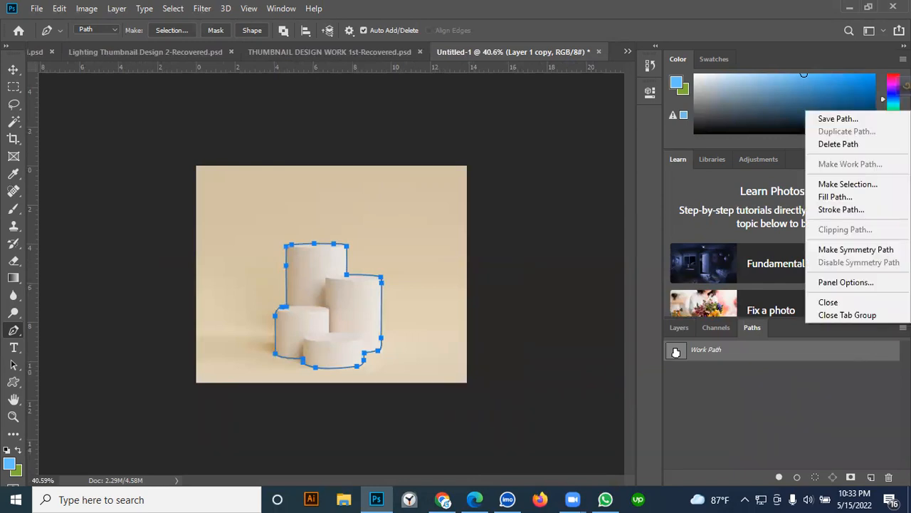
{"action": "left_click", "coordinate": [675, 351]}
{"action": "left_click", "coordinate": [903, 327]}
{"action": "left_click", "coordinate": [841, 119]}
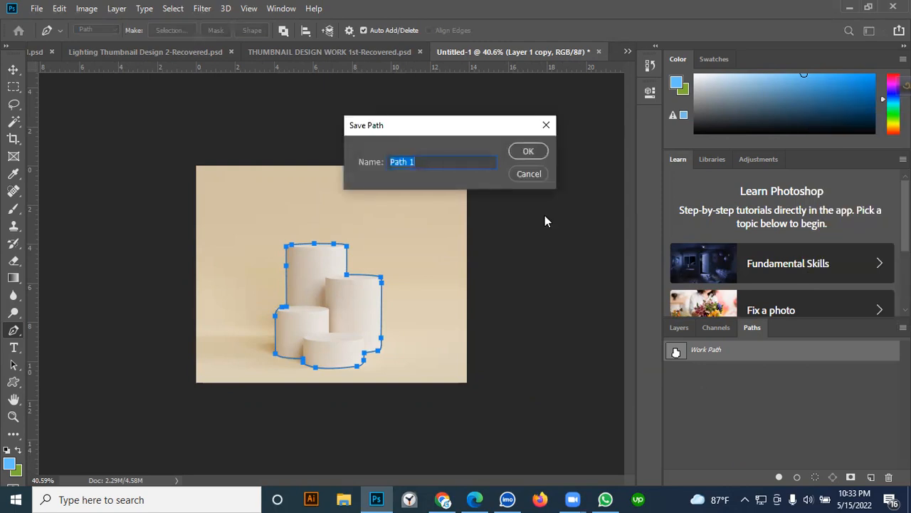
{"action": "left_click_drag", "start_coordinate": [377, 125], "coordinate": [329, 81]}
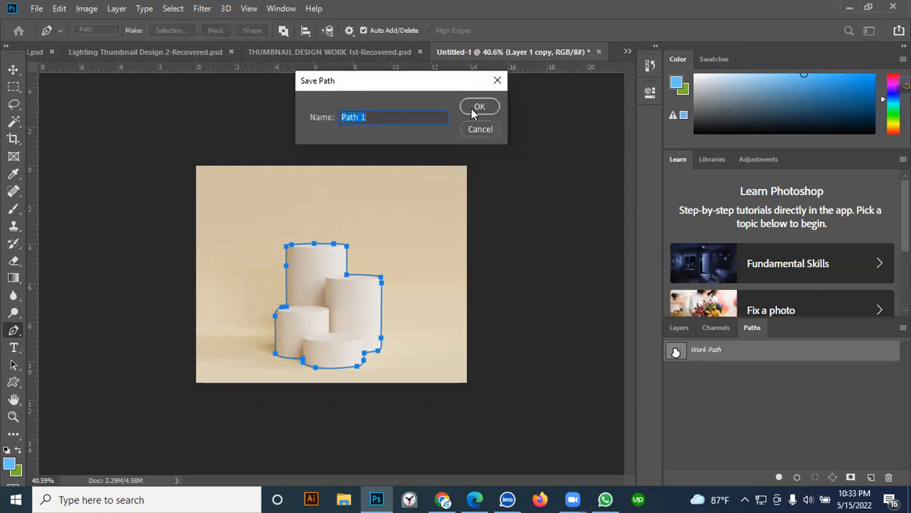
{"action": "left_click", "coordinate": [480, 107]}
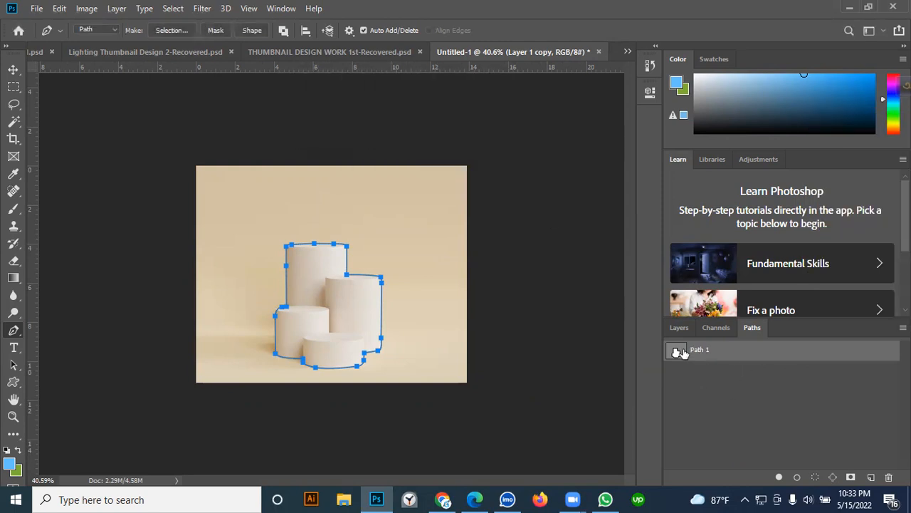
- Create a new empty path named "Path 2" for the front cylinder
{"action": "left_click", "coordinate": [677, 327]}
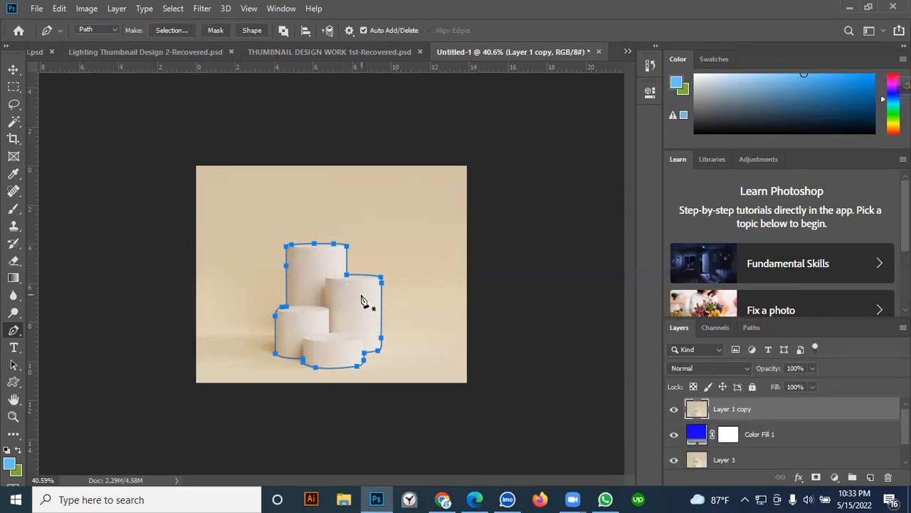
{"action": "key", "text": "ctrl+plus"}
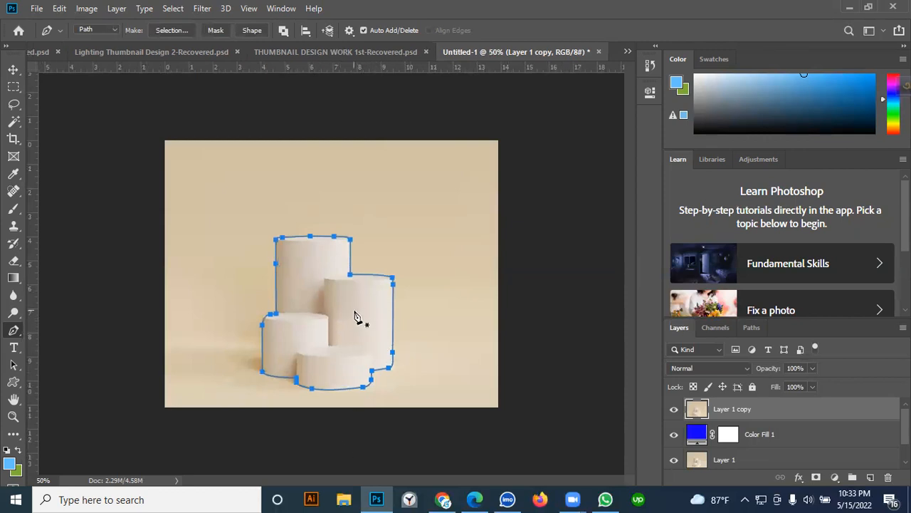
{"action": "scroll", "coordinate": [329, 347], "scroll_direction": "up", "scroll_amount": 1}
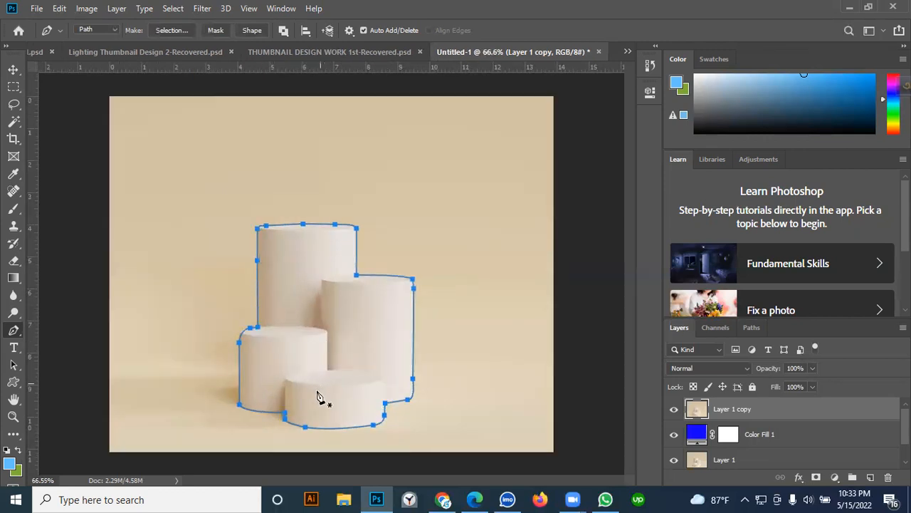
{"action": "scroll", "coordinate": [321, 398], "scroll_direction": "up", "scroll_amount": 2}
{"action": "scroll", "coordinate": [318, 397], "scroll_direction": "up", "scroll_amount": 3}
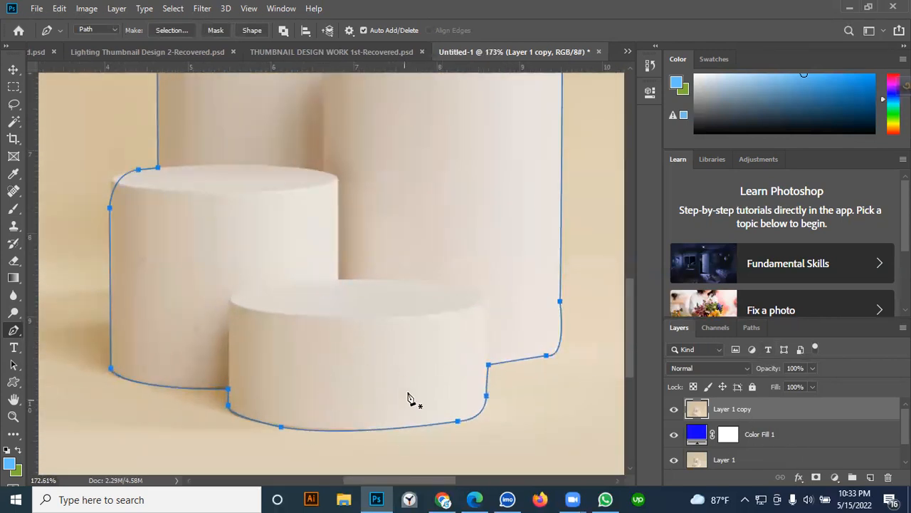
{"action": "left_click", "coordinate": [753, 328]}
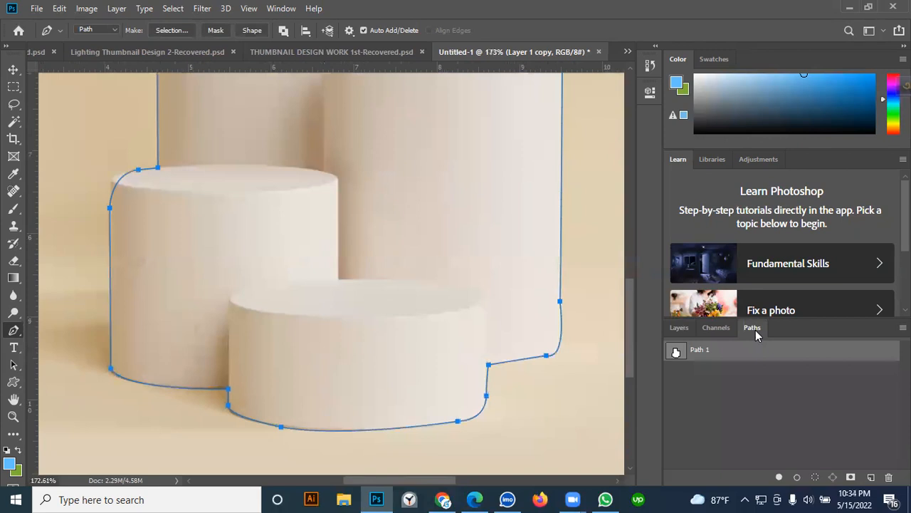
{"action": "left_click", "coordinate": [903, 327]}
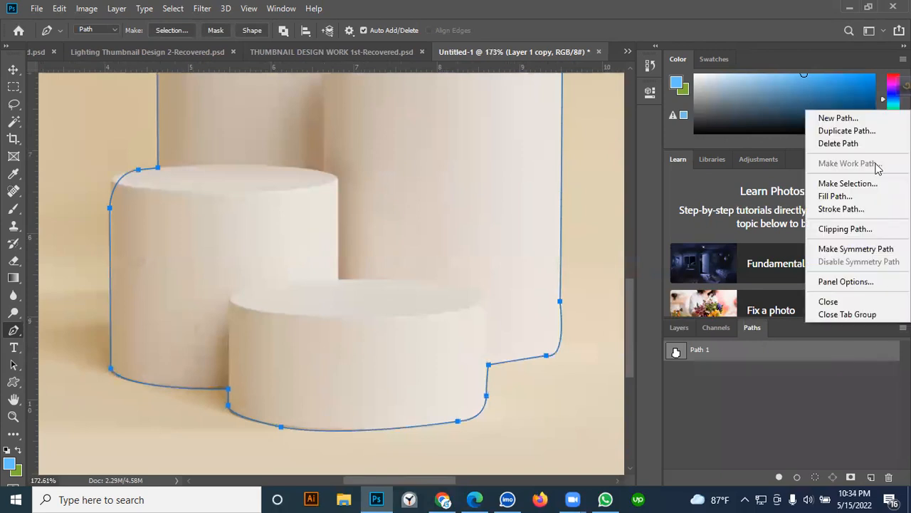
{"action": "left_click", "coordinate": [835, 119]}
{"action": "left_click", "coordinate": [478, 108]}
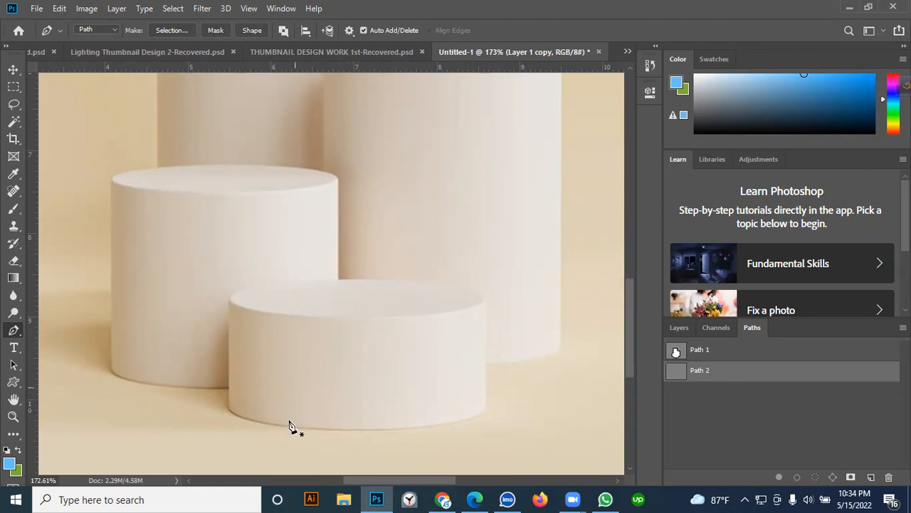
- Start Path 2 low on the front cylinder's left edge and curve it around the lower-left base corner
{"action": "scroll", "coordinate": [317, 412], "scroll_direction": "up", "scroll_amount": 1}
{"action": "scroll", "coordinate": [317, 410], "scroll_direction": "down", "scroll_amount": 1}
{"action": "scroll", "coordinate": [335, 431], "scroll_direction": "down", "scroll_amount": 1}
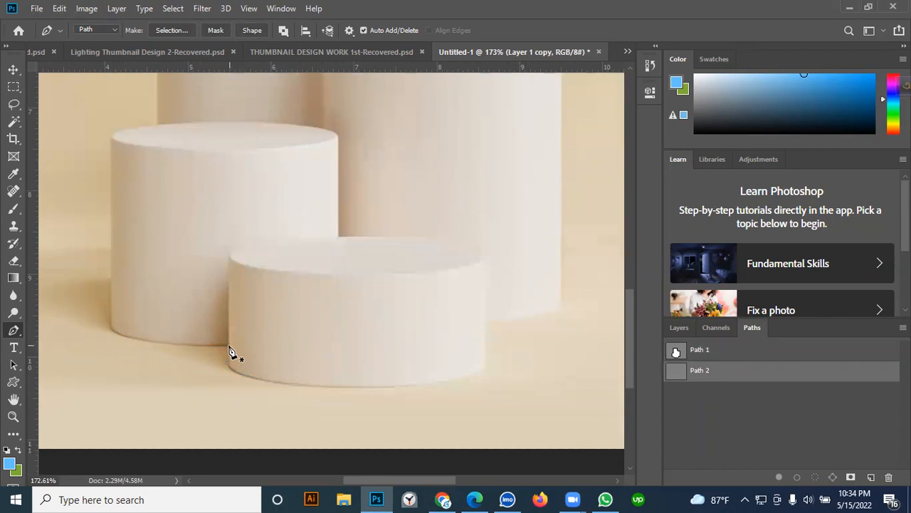
{"action": "left_click", "coordinate": [228, 346]}
{"action": "left_click_drag", "start_coordinate": [260, 380], "coordinate": [303, 385]}
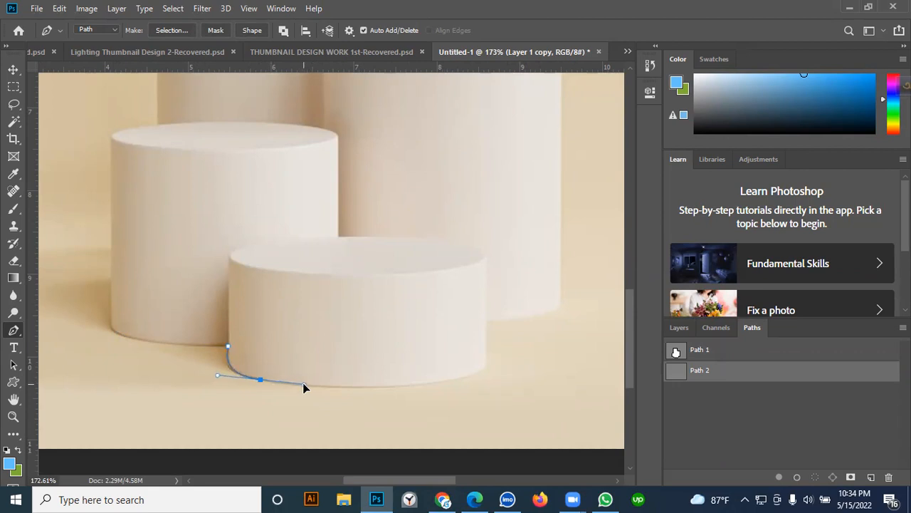
{"action": "left_click", "coordinate": [262, 380], "text": "alt"}
- Continue the path along the front cylinder's base and curve it up around the lower-right corner
{"action": "scroll", "coordinate": [370, 388], "scroll_direction": "down", "scroll_amount": 2}
{"action": "scroll", "coordinate": [407, 412], "scroll_direction": "up", "scroll_amount": 1}
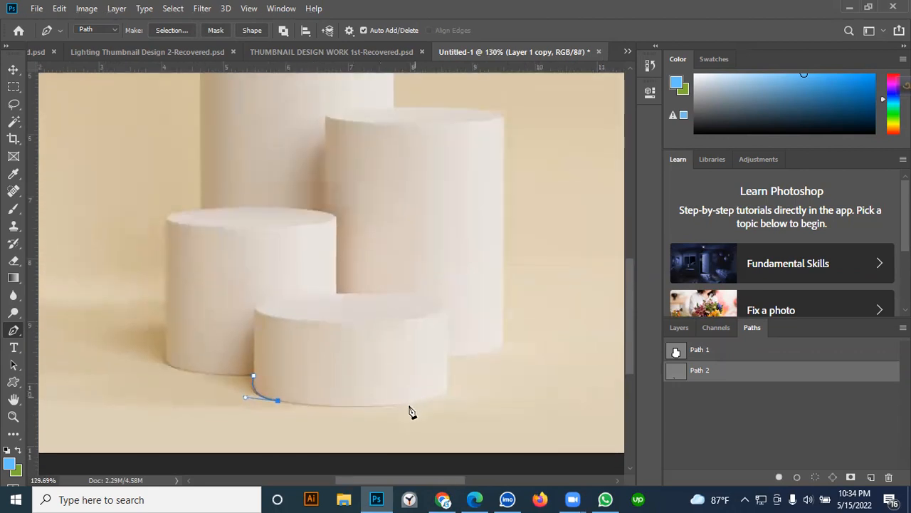
{"action": "scroll", "coordinate": [404, 414], "scroll_direction": "up", "scroll_amount": 3}
{"action": "left_click_drag", "start_coordinate": [388, 404], "coordinate": [432, 398]}
{"action": "left_click", "coordinate": [388, 405], "text": "alt"}
{"action": "scroll", "coordinate": [470, 429], "scroll_direction": "up", "scroll_amount": 1}
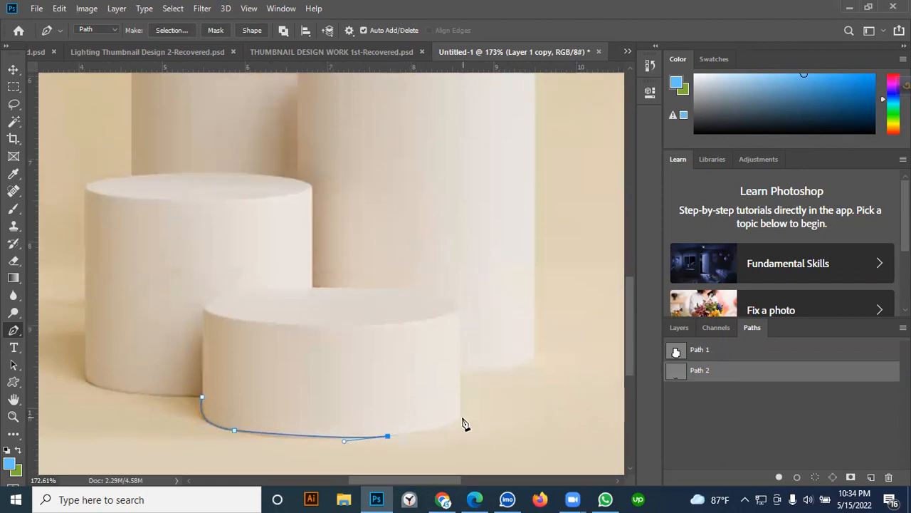
{"action": "left_click", "coordinate": [460, 416]}
{"action": "left_click_drag", "start_coordinate": [460, 408], "coordinate": [470, 398]}
- Extend the path up the front cylinder's right edge and curve it onto the back of the top rim
{"action": "scroll", "coordinate": [464, 393], "scroll_direction": "up", "scroll_amount": 1}
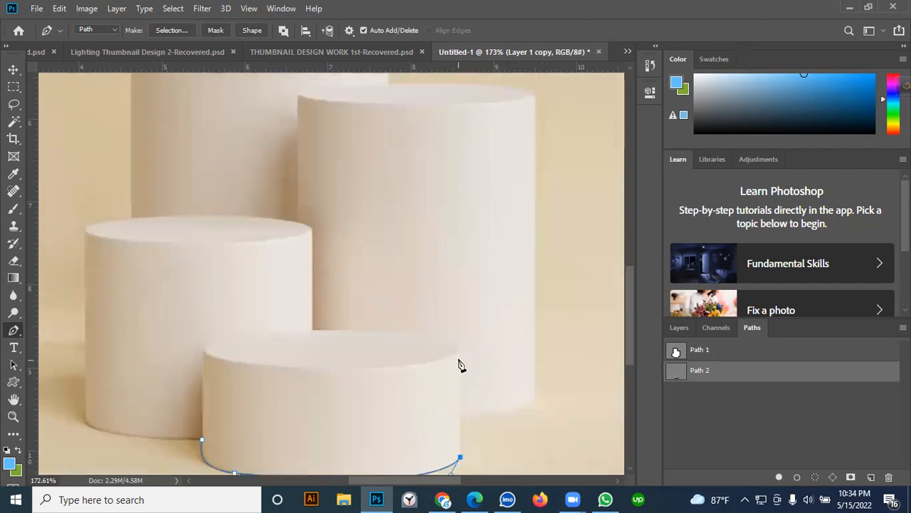
{"action": "left_click", "coordinate": [462, 360]}
{"action": "left_click_drag", "start_coordinate": [460, 349], "coordinate": [463, 350]}
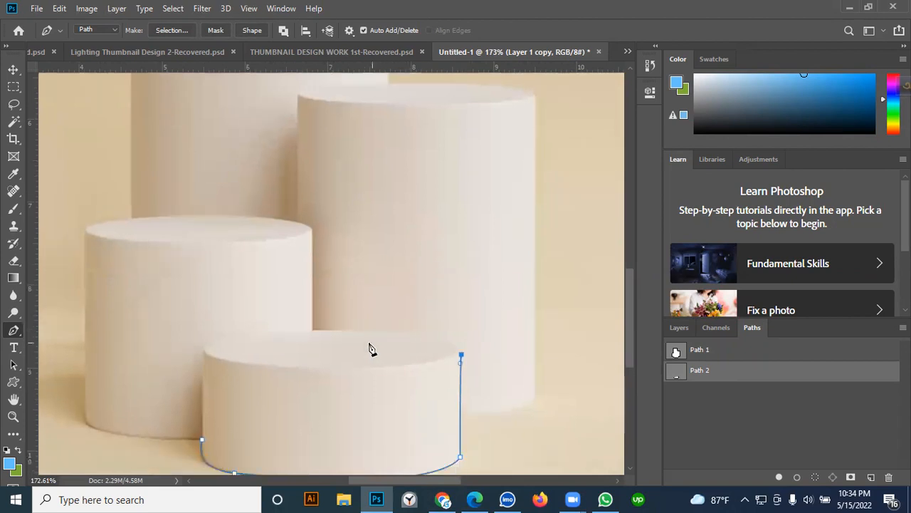
{"action": "scroll", "coordinate": [374, 343], "scroll_direction": "up", "scroll_amount": 3}
{"action": "left_click_drag", "start_coordinate": [389, 291], "coordinate": [257, 291]}
{"action": "left_click", "coordinate": [389, 291]}
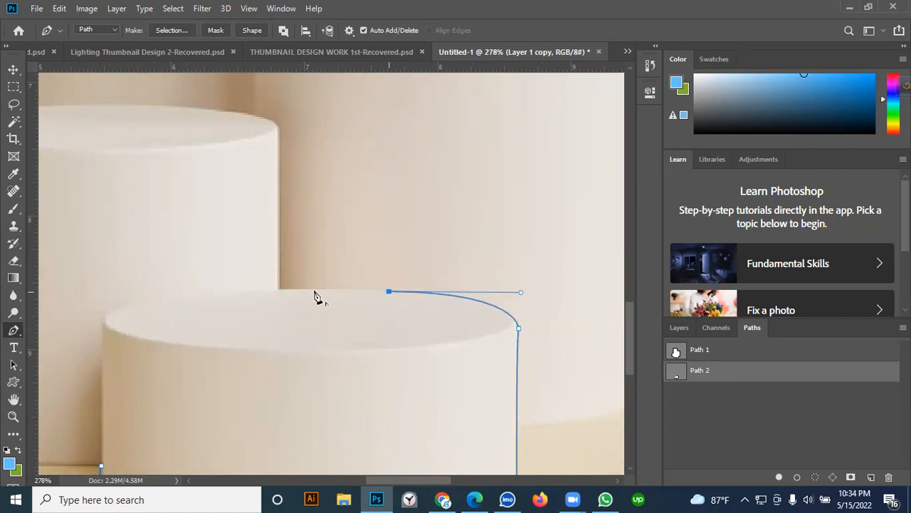
- Trace the rest of the top rim around to the front cylinder's left edge and close the path at its starting anchor
{"action": "scroll", "coordinate": [291, 295], "scroll_direction": "down", "scroll_amount": 2}
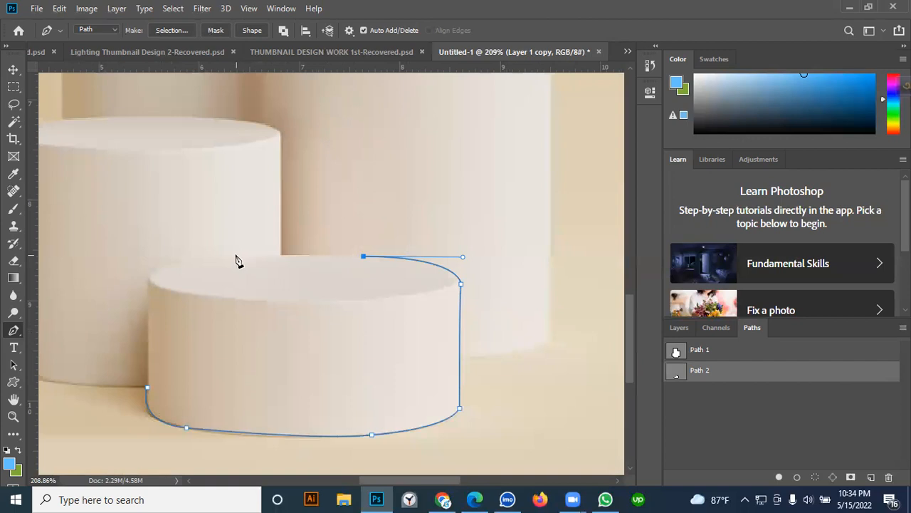
{"action": "left_click_drag", "start_coordinate": [234, 256], "coordinate": [215, 257]}
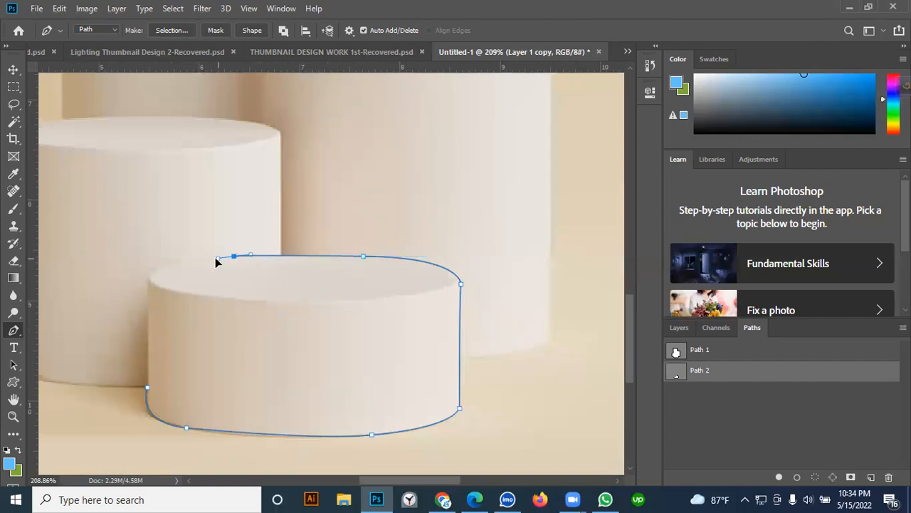
{"action": "left_click", "coordinate": [234, 256]}
{"action": "scroll", "coordinate": [167, 266], "scroll_direction": "down", "scroll_amount": 1}
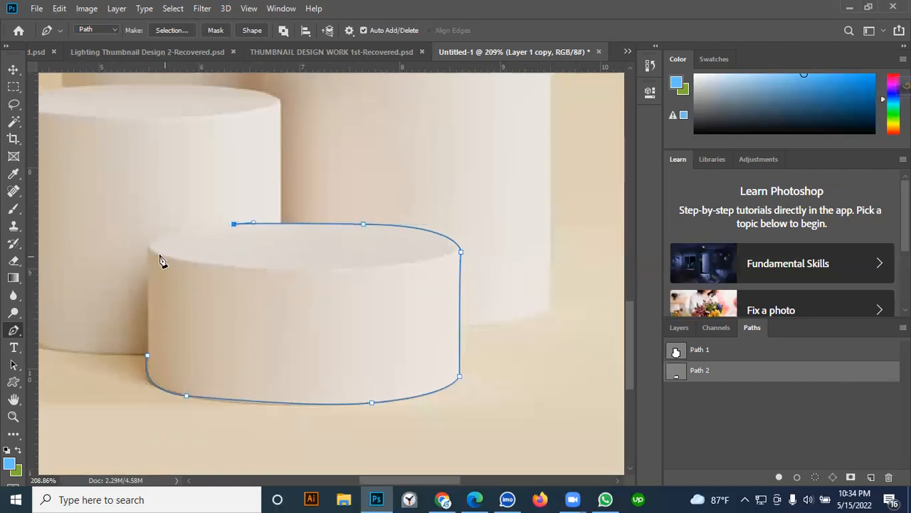
{"action": "left_click_drag", "start_coordinate": [146, 248], "coordinate": [142, 268]}
{"action": "left_click", "coordinate": [146, 248]}
{"action": "left_click", "coordinate": [147, 351]}
{"action": "left_click", "coordinate": [147, 352]}
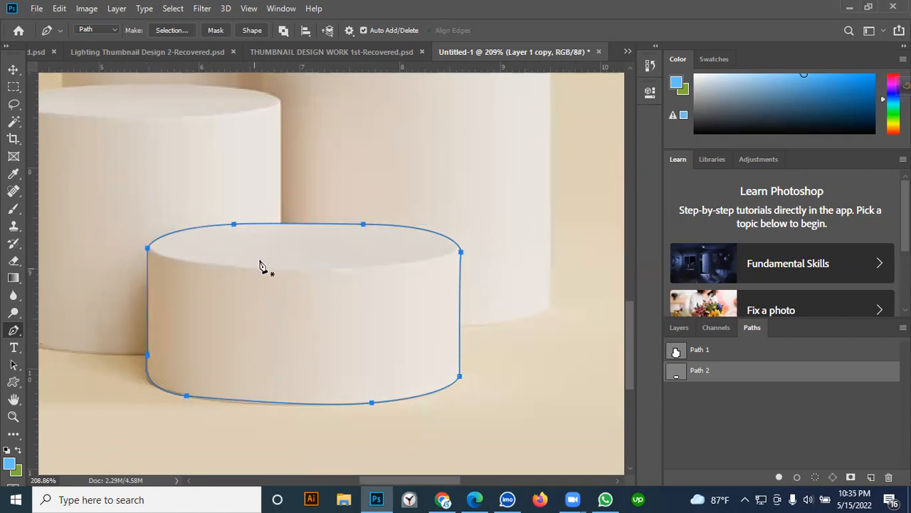
{"action": "scroll", "coordinate": [261, 264], "scroll_direction": "down", "scroll_amount": 5}
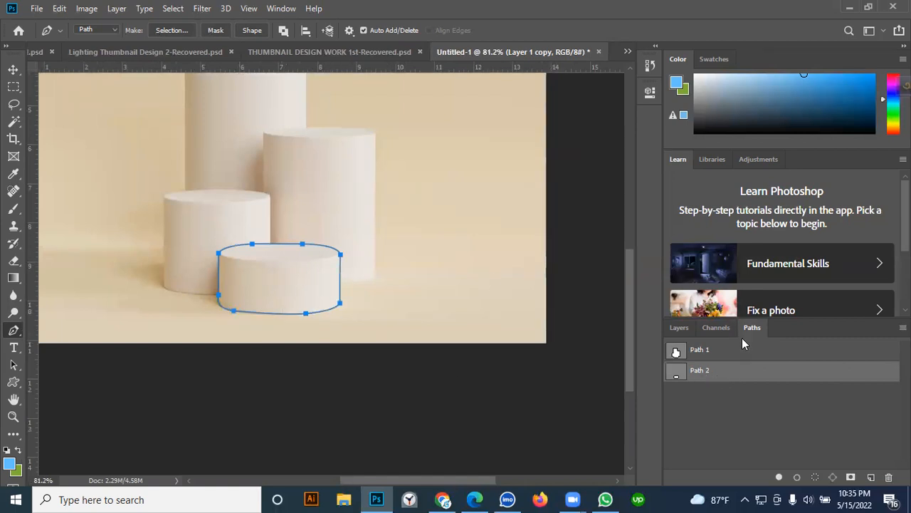
{"action": "left_click", "coordinate": [680, 327]}
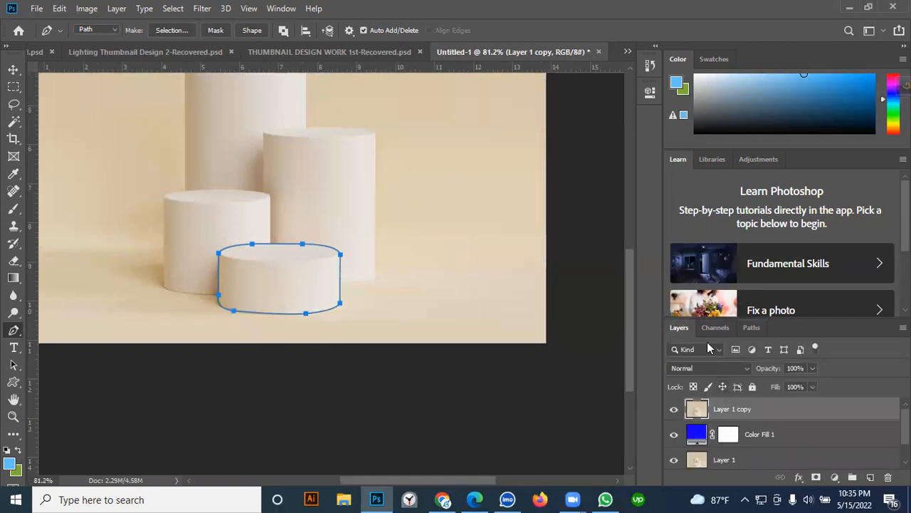
{"action": "left_click", "coordinate": [312, 384]}
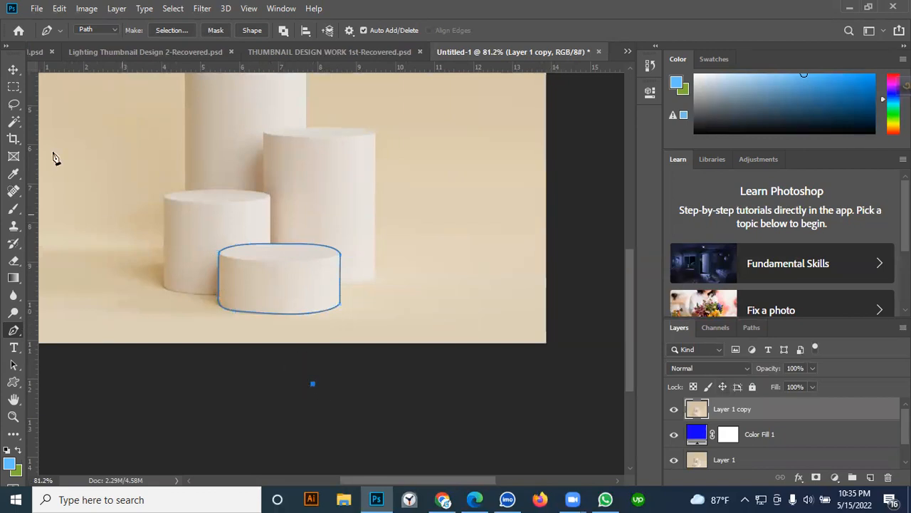
{"action": "left_click", "coordinate": [13, 71]}
{"action": "key", "text": "ctrl+z"}
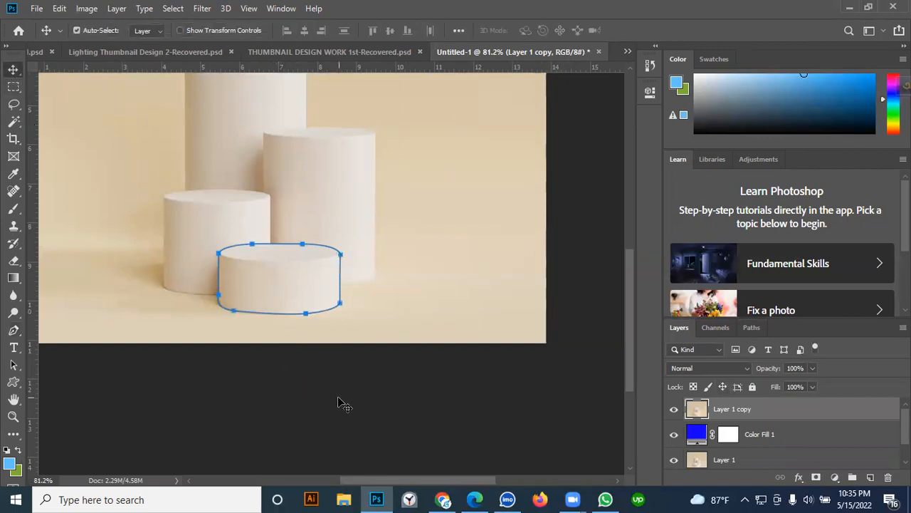
- Deselect the layers and try to marquee-select the cylinder paths on the canvas with the path selection tool
{"action": "left_click", "coordinate": [275, 389]}
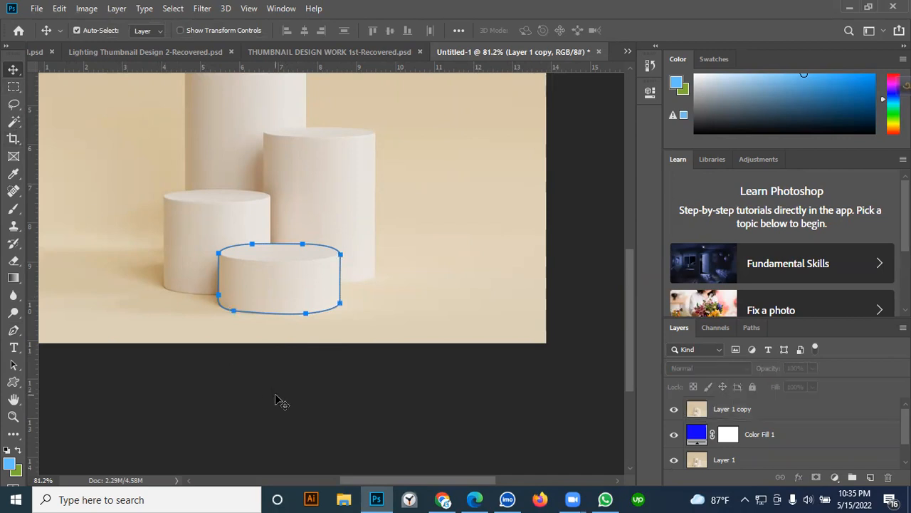
{"action": "scroll", "coordinate": [275, 390], "scroll_direction": "down", "scroll_amount": 2}
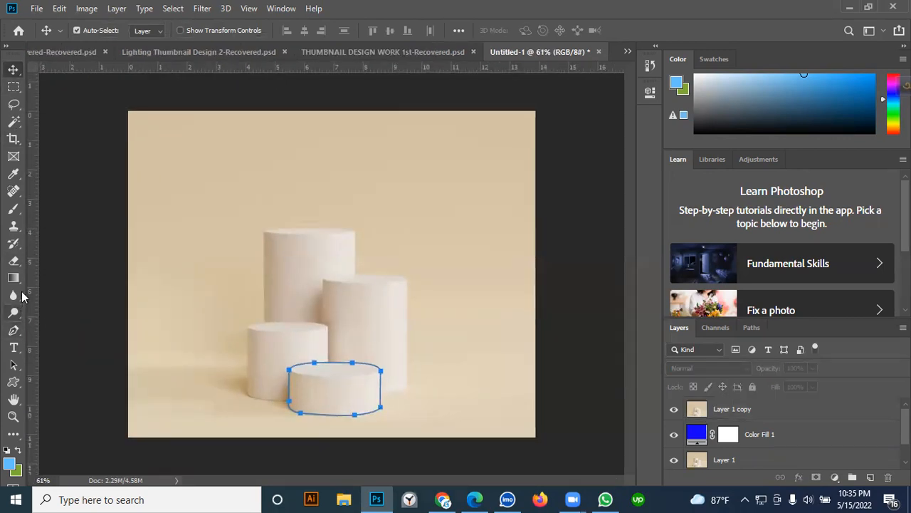
{"action": "left_click_drag", "start_coordinate": [17, 367], "coordinate": [40, 369]}
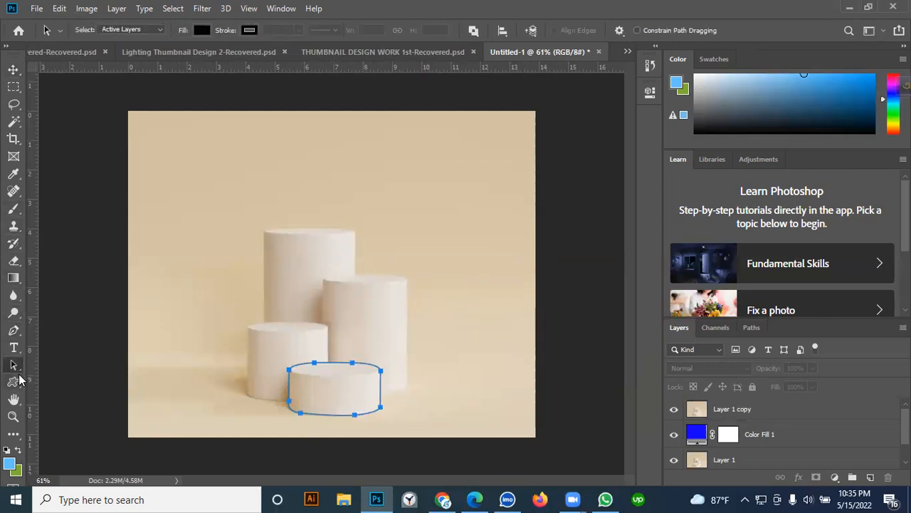
{"action": "left_click_drag", "start_coordinate": [16, 371], "coordinate": [78, 376]}
{"action": "left_click_drag", "start_coordinate": [81, 209], "coordinate": [532, 448]}
{"action": "left_click_drag", "start_coordinate": [15, 366], "coordinate": [67, 363]}
{"action": "left_click_drag", "start_coordinate": [77, 277], "coordinate": [490, 447]}
{"action": "left_click_drag", "start_coordinate": [87, 174], "coordinate": [552, 476]}
- Select Path 1 and Path 2 together and load them as a selection
{"action": "left_click", "coordinate": [748, 328]}
{"action": "left_click", "coordinate": [717, 353], "text": "shift"}
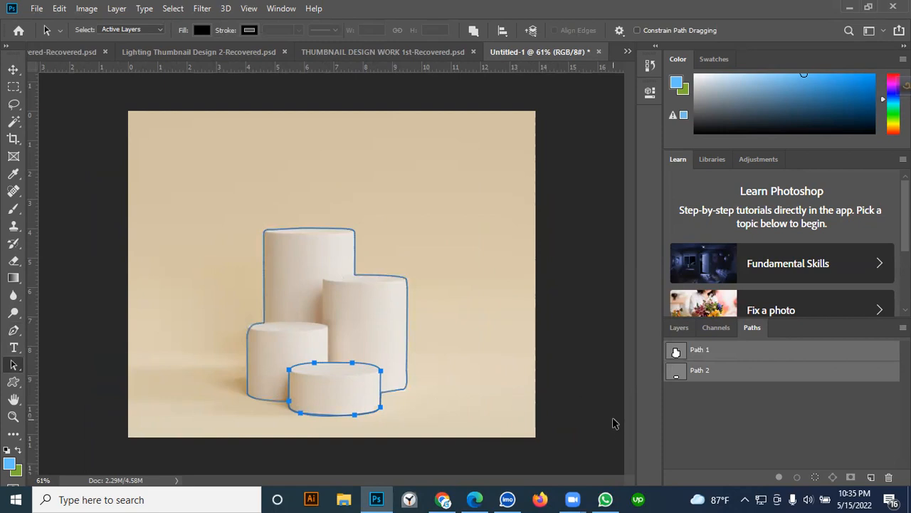
{"action": "key", "text": "ctrl+Return"}
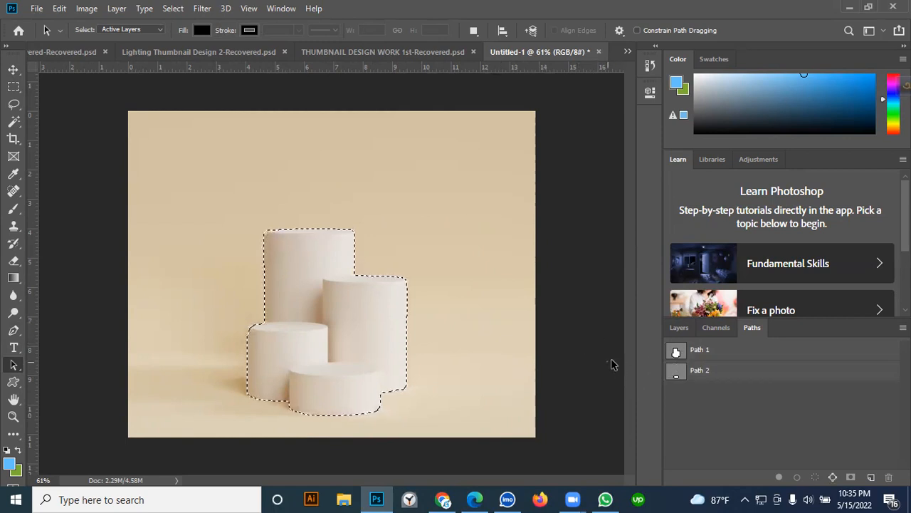
- Clear the selection around the cylinders and make Path 2 the only active path
{"action": "left_click", "coordinate": [678, 329]}
{"action": "left_click", "coordinate": [744, 330]}
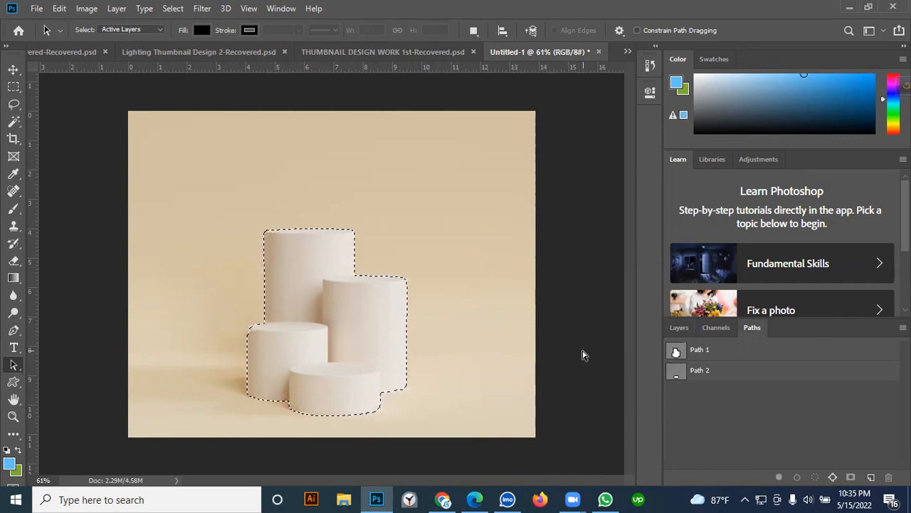
{"action": "key", "text": "ctrl+d"}
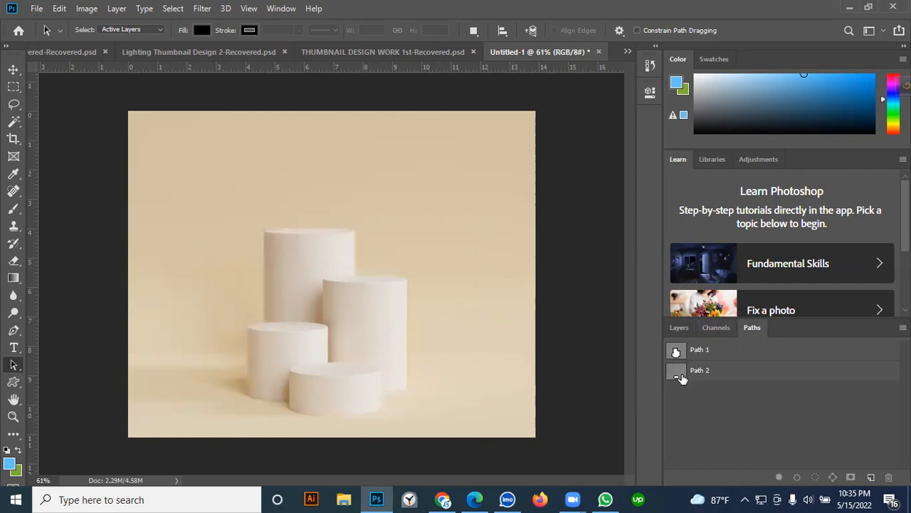
{"action": "left_click", "coordinate": [709, 372]}
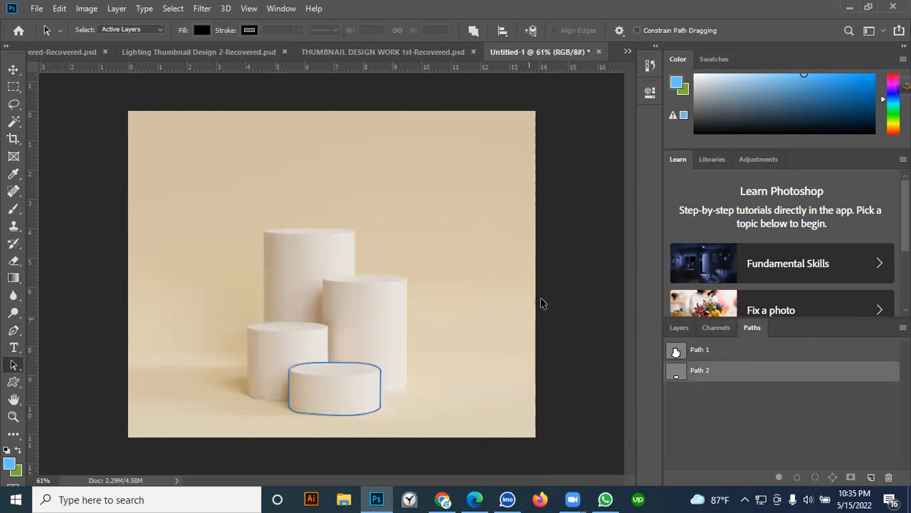
- Load Path 2 as a selection, followed by Path 1, so that all four cylinders are selected
{"action": "key", "text": "ctrl+Return"}
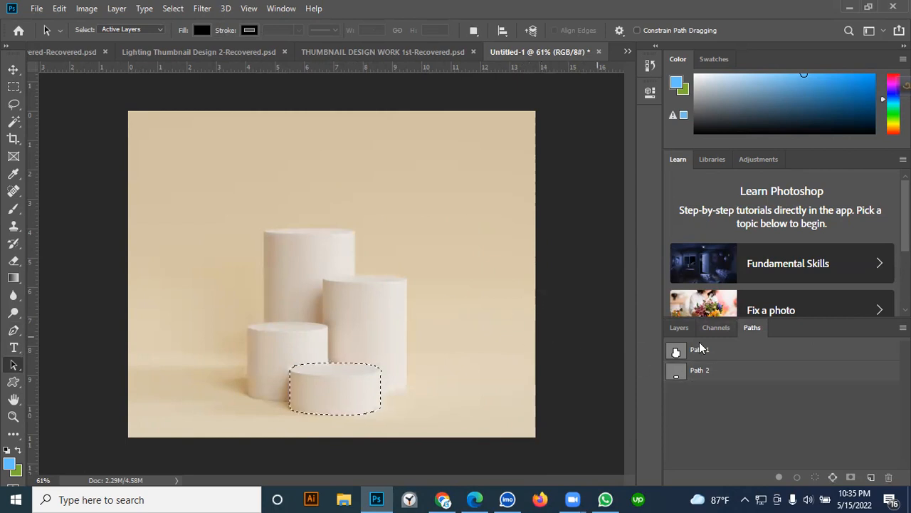
{"action": "left_click", "coordinate": [728, 356]}
{"action": "key", "text": "ctrl+shift+Return"}
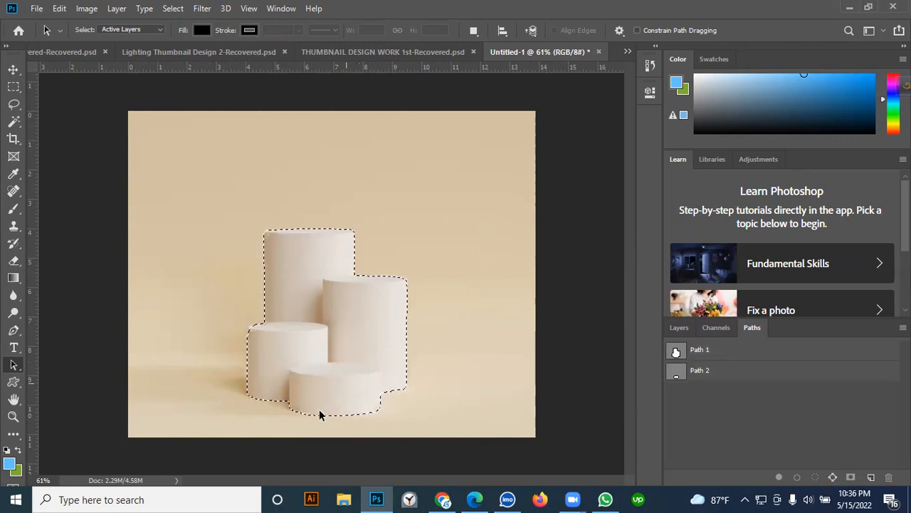
{"action": "scroll", "coordinate": [353, 410], "scroll_direction": "up", "scroll_amount": 2}
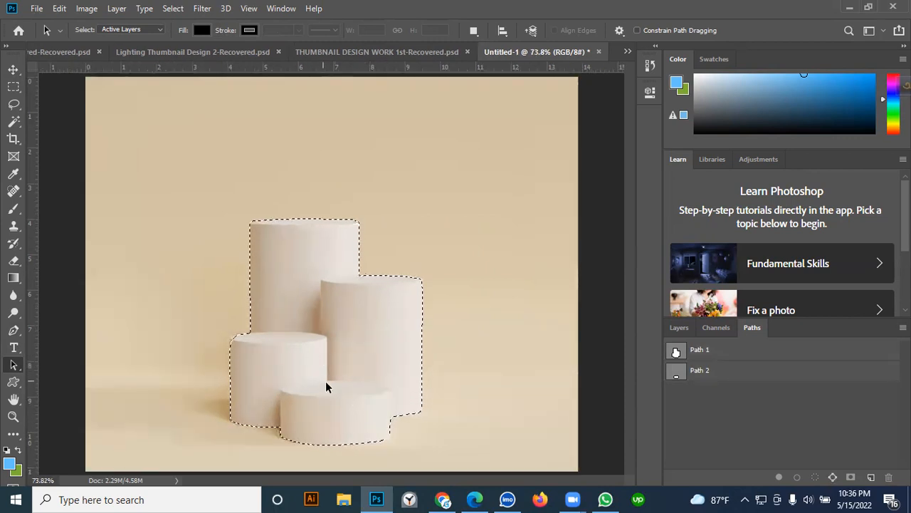
- Make Layer 1 copy the active layer, check the outline around the cylinders and clear the selection
{"action": "left_click", "coordinate": [687, 368]}
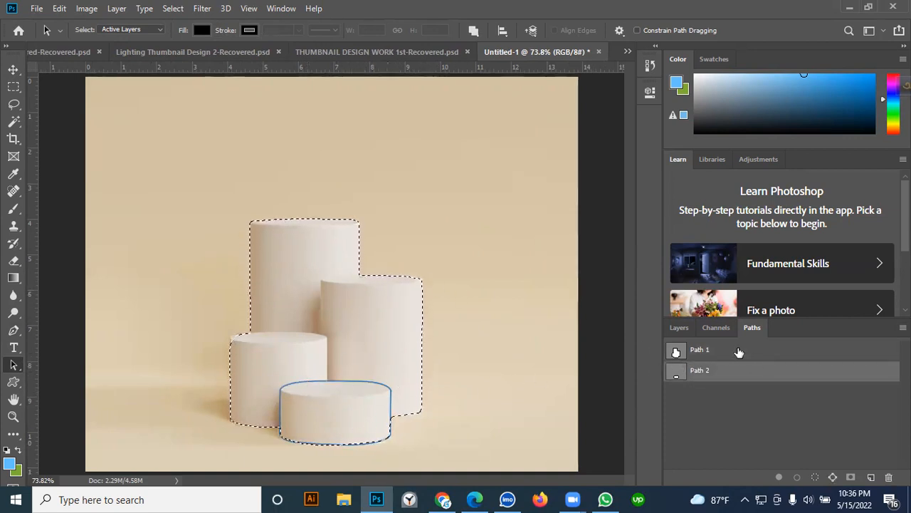
{"action": "left_click", "coordinate": [671, 328]}
{"action": "left_click", "coordinate": [750, 409]}
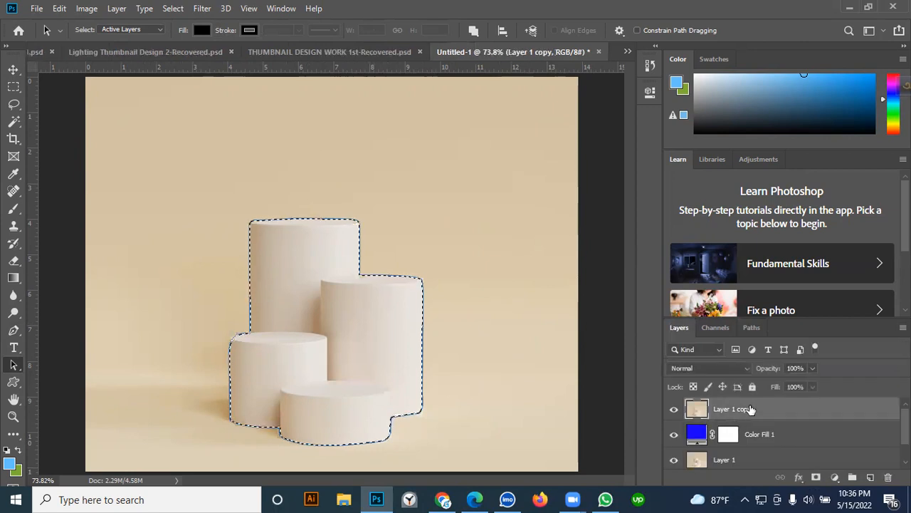
{"action": "scroll", "coordinate": [734, 417], "scroll_direction": "down", "scroll_amount": 1}
{"action": "scroll", "coordinate": [722, 420], "scroll_direction": "up", "scroll_amount": 1}
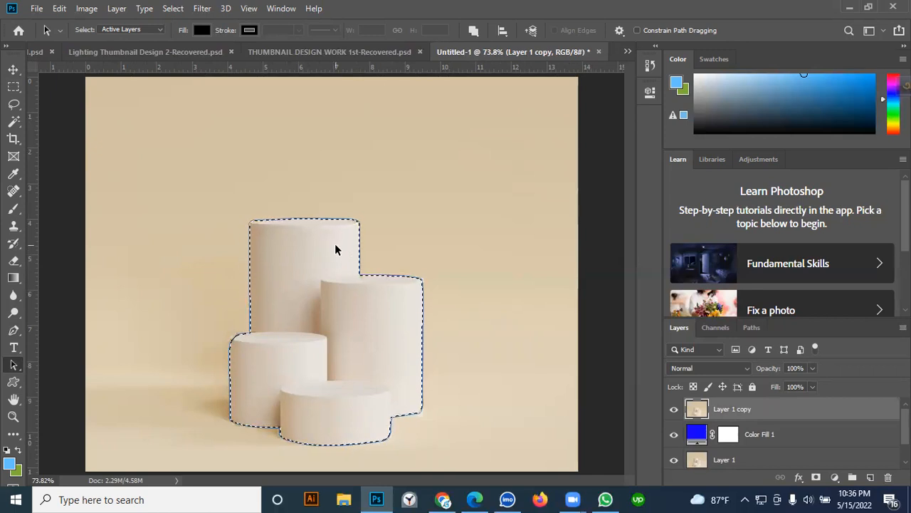
{"action": "key", "text": "ctrl+plus"}
{"action": "key", "text": "ctrl+plus"}
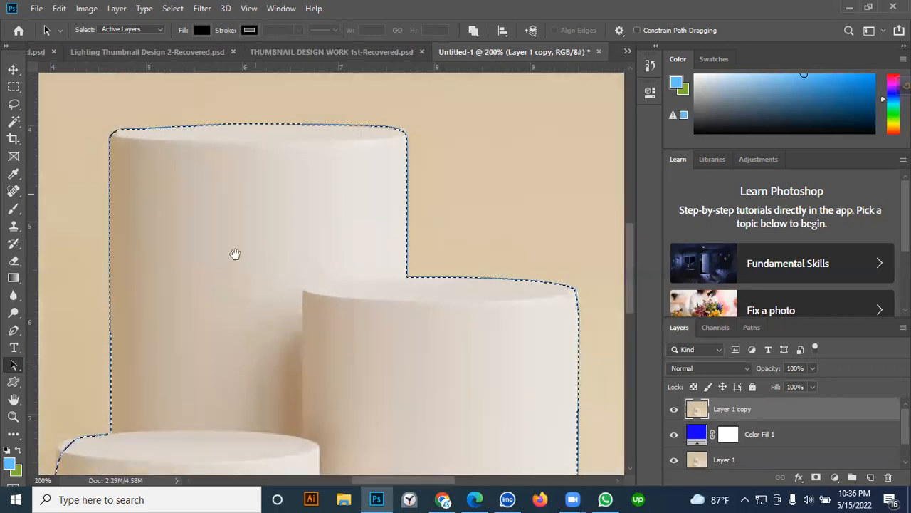
{"action": "left_click_drag", "start_coordinate": [209, 346], "coordinate": [261, 232]}
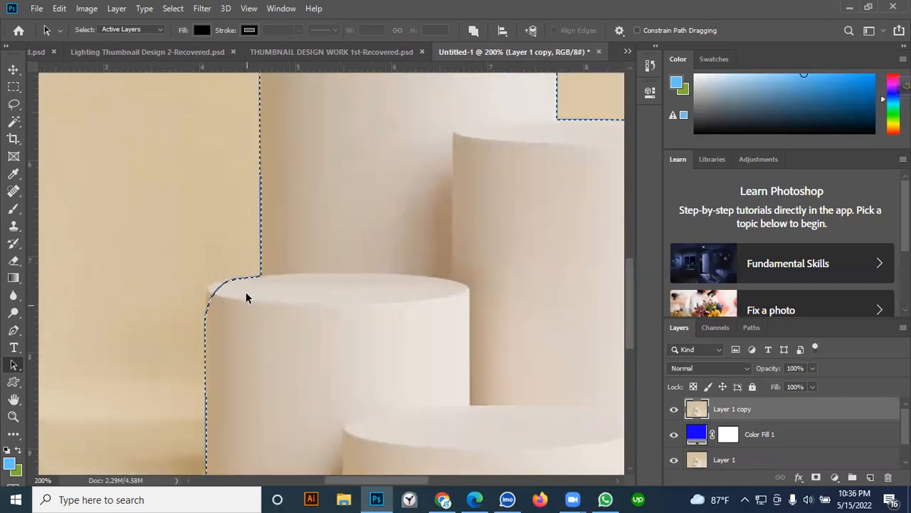
{"action": "key", "text": "ctrl+d"}
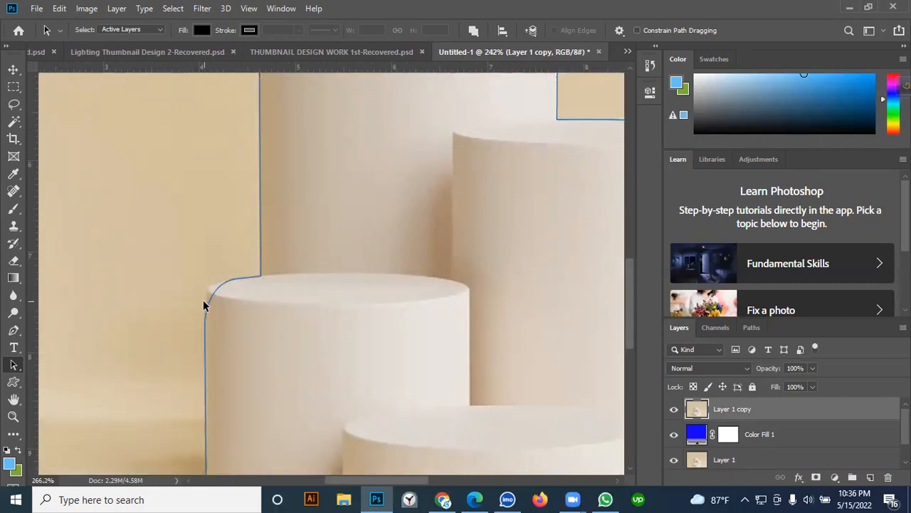
- Select the cylinder group's outline with the Path Selection tool to show its anchor points around the left short cylinder's rim
{"action": "scroll", "coordinate": [217, 293], "scroll_direction": "up", "scroll_amount": 3}
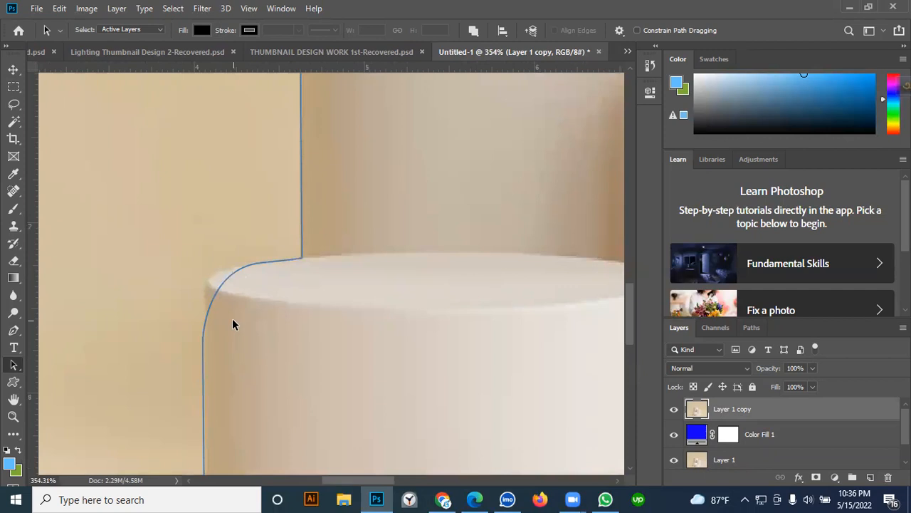
{"action": "left_click", "coordinate": [229, 276]}
{"action": "scroll", "coordinate": [249, 287], "scroll_direction": "down", "scroll_amount": 8}
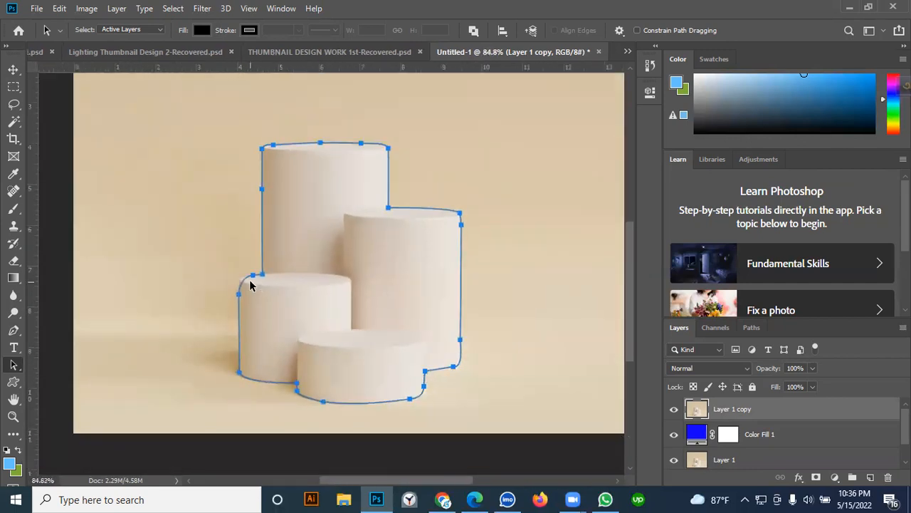
{"action": "scroll", "coordinate": [251, 283], "scroll_direction": "up", "scroll_amount": 2}
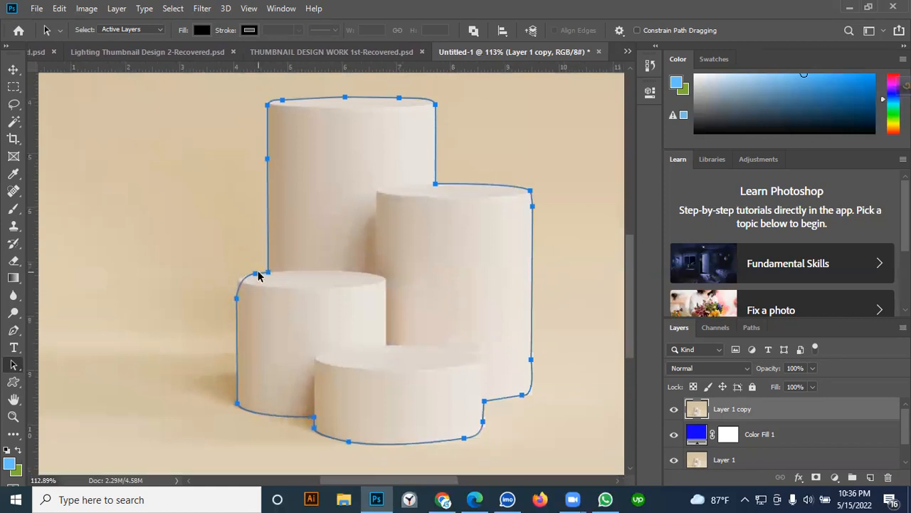
{"action": "scroll", "coordinate": [253, 288], "scroll_direction": "up", "scroll_amount": 8}
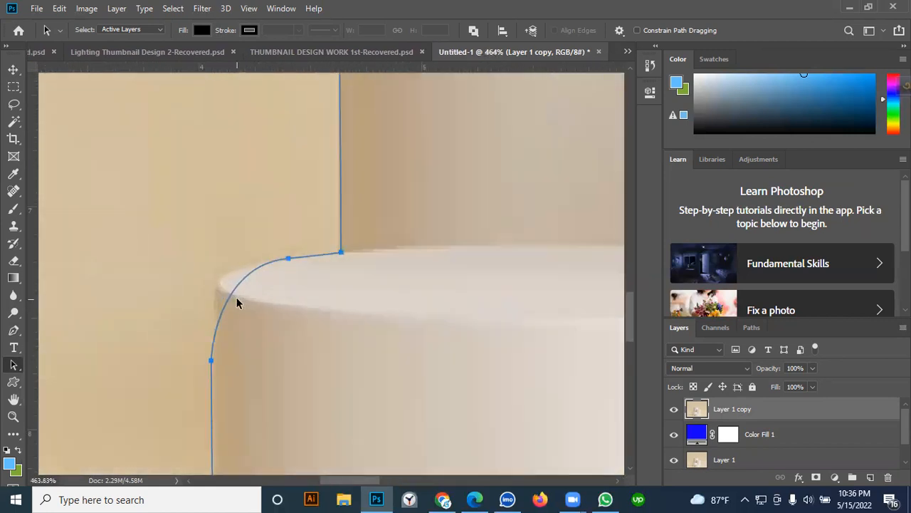
{"action": "scroll", "coordinate": [236, 297], "scroll_direction": "down", "scroll_amount": 4}
{"action": "left_click_drag", "start_coordinate": [264, 320], "coordinate": [225, 283]}
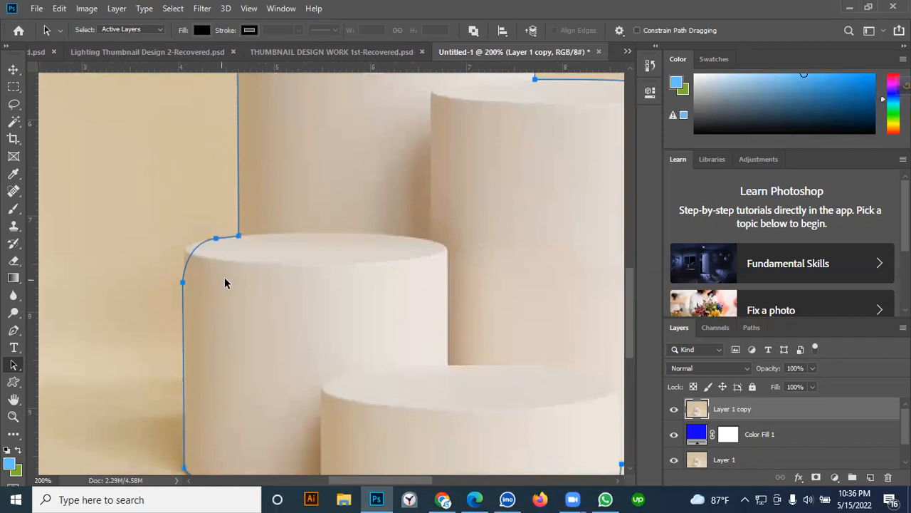
- Add an anchor point on the left short cylinder's upper-left curve with the Add Anchor Point tool and try to pull it onto the rim
{"action": "left_click", "coordinate": [14, 331]}
{"action": "key", "text": "shift+p"}
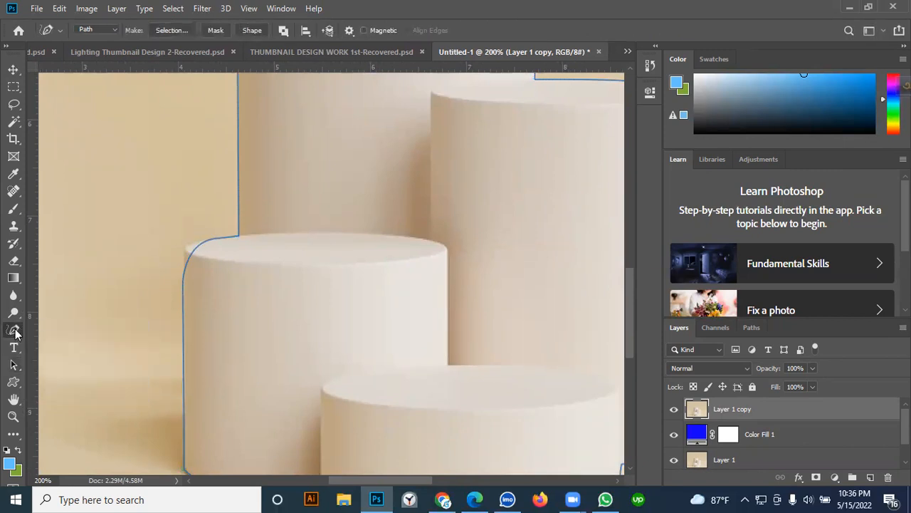
{"action": "key", "text": "shift+p"}
{"action": "right_click", "coordinate": [15, 333]}
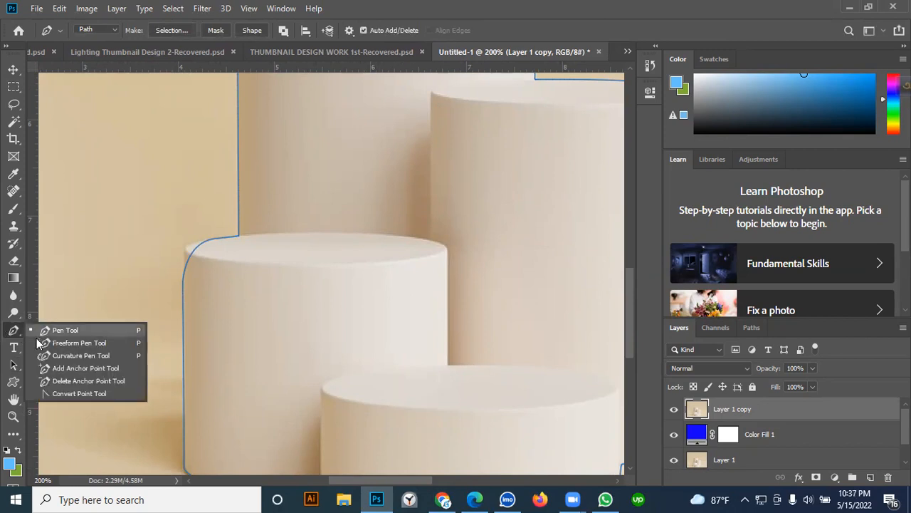
{"action": "left_click", "coordinate": [91, 369]}
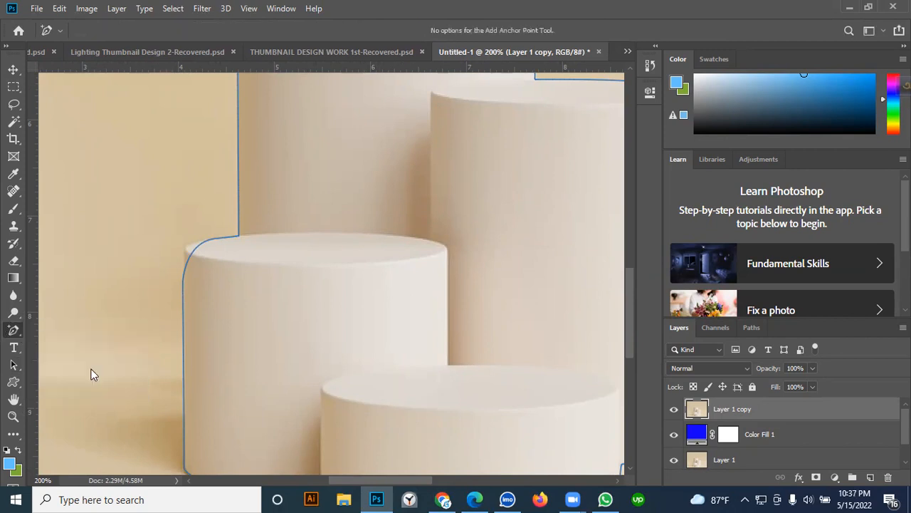
{"action": "left_click", "coordinate": [188, 258]}
{"action": "mouse_move", "coordinate": [191, 256]}
{"action": "left_mouse_down"}
{"action": "mouse_move", "coordinate": [187, 250]}
{"action": "mouse_move", "coordinate": [200, 249]}
{"action": "left_mouse_up"}
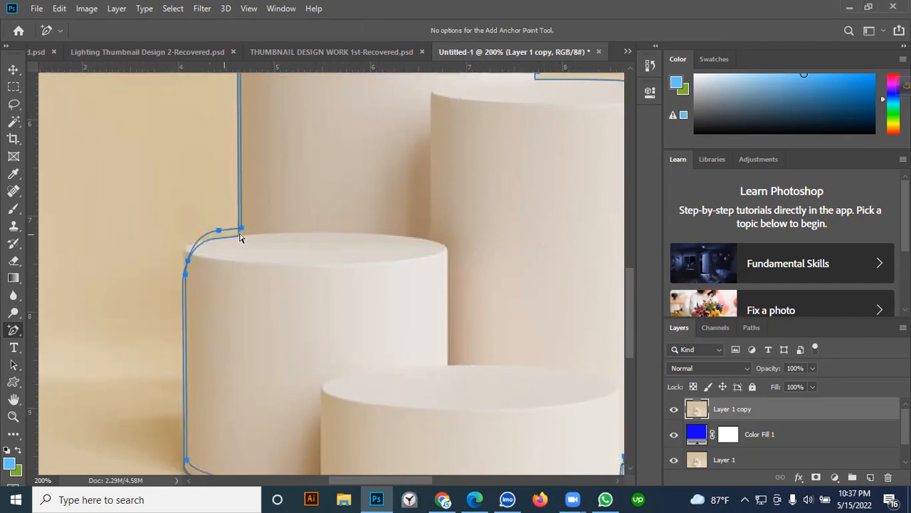
- Try to reshape the left short cylinder's upper-left curve by editing its anchors and stretching a direction handle, and undo the changes
{"action": "right_click", "coordinate": [13, 330]}
{"action": "left_click", "coordinate": [64, 368]}
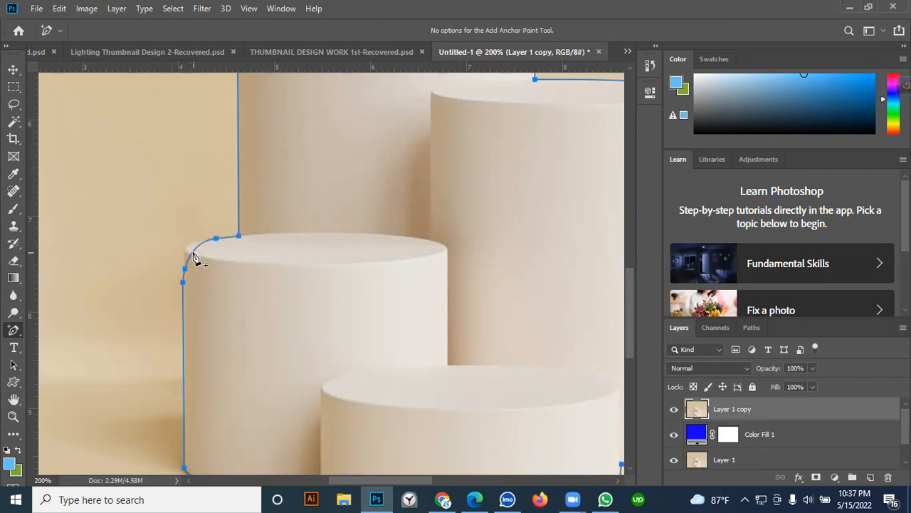
{"action": "left_click", "coordinate": [191, 251]}
{"action": "key", "text": "ctrl+z"}
{"action": "left_click", "coordinate": [216, 239]}
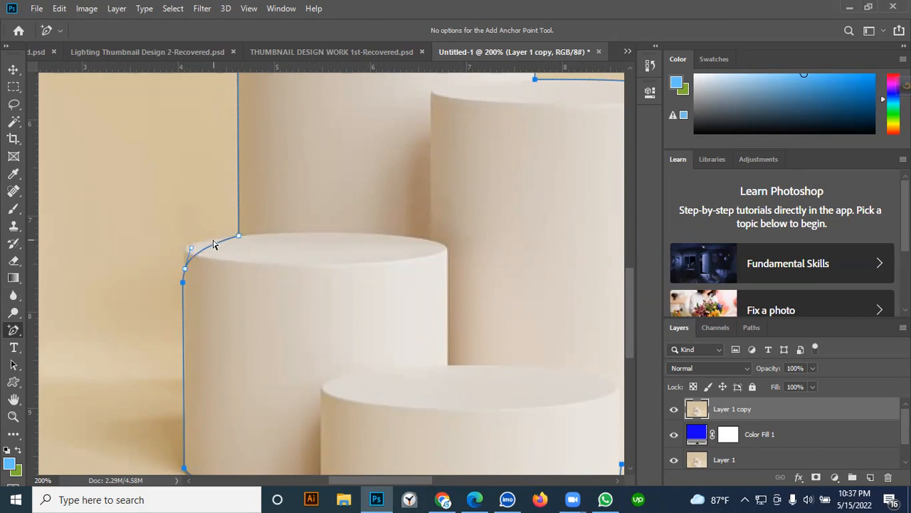
{"action": "left_click_drag", "start_coordinate": [191, 249], "coordinate": [181, 233]}
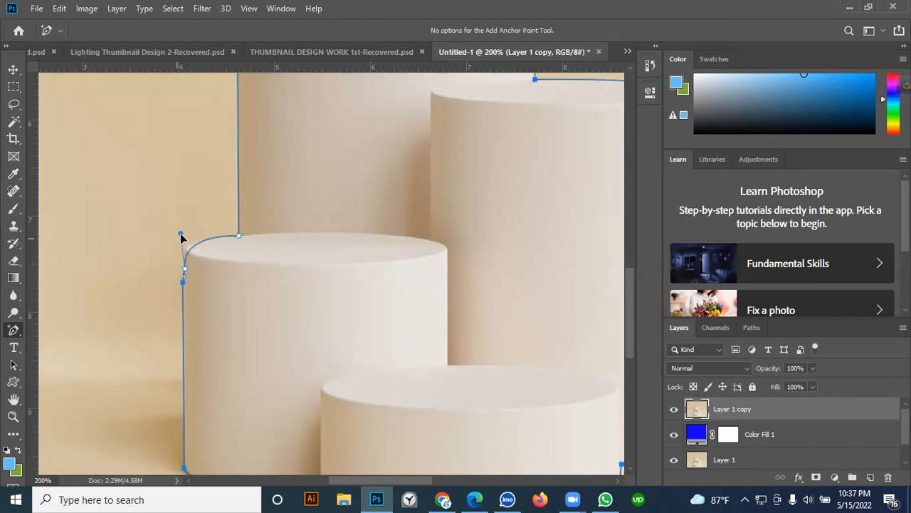
{"action": "key", "text": "ctrl+z"}
{"action": "left_click", "coordinate": [220, 246]}
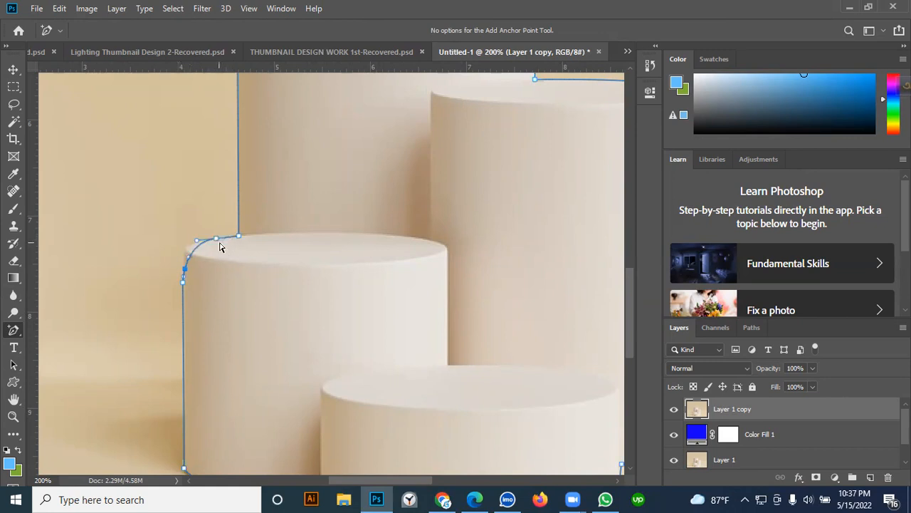
- Delete the extra anchor on the left short cylinder's upper-left curve and adjust the remaining handles so the path follows the rim
{"action": "right_click", "coordinate": [13, 330]}
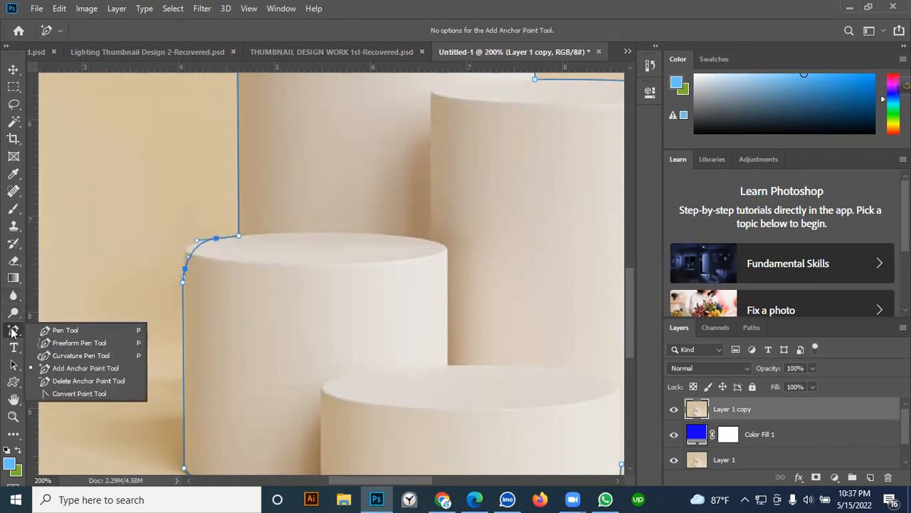
{"action": "left_click", "coordinate": [64, 379]}
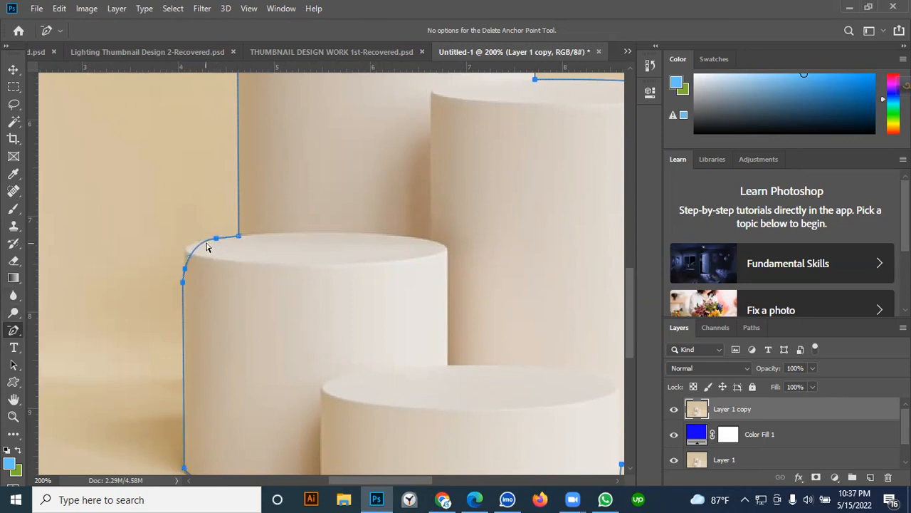
{"action": "left_click", "coordinate": [186, 272]}
{"action": "left_click_drag", "start_coordinate": [189, 243], "coordinate": [179, 241]}
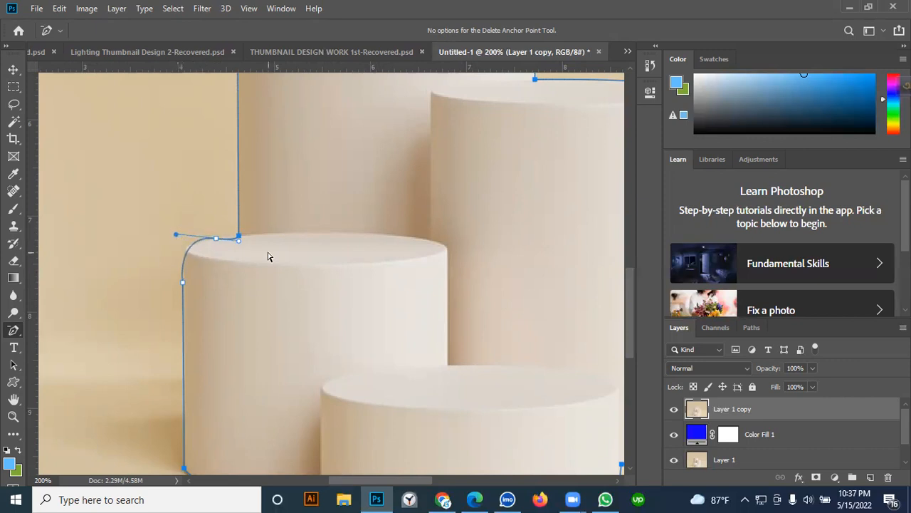
{"action": "left_click", "coordinate": [238, 240]}
{"action": "mouse_move", "coordinate": [239, 237]}
{"action": "left_mouse_down"}
{"action": "mouse_move", "coordinate": [252, 245]}
{"action": "mouse_move", "coordinate": [240, 243]}
{"action": "left_mouse_up"}
- Load the corrected outline of the whole cylinder group as a selection
{"action": "key", "text": "ctrl+0"}
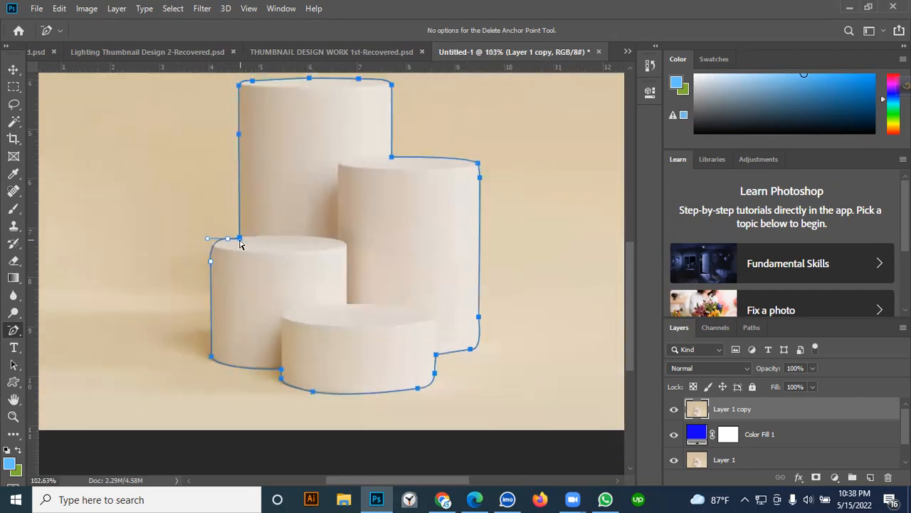
{"action": "scroll", "coordinate": [327, 307], "scroll_direction": "down", "scroll_amount": 1}
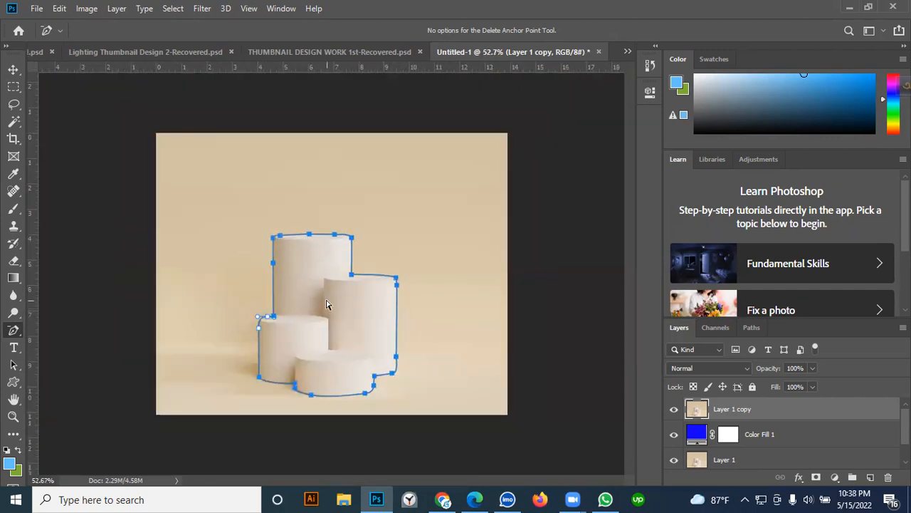
{"action": "key", "text": "ctrl+Return"}
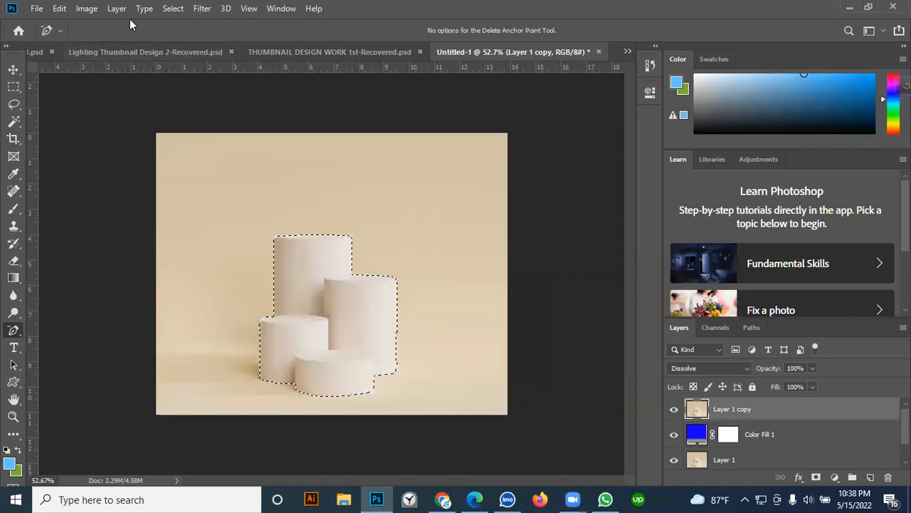
- Invert the selection, delete the background around the cylinders from Layer 1 copy and deselect
{"action": "left_click", "coordinate": [175, 9]}
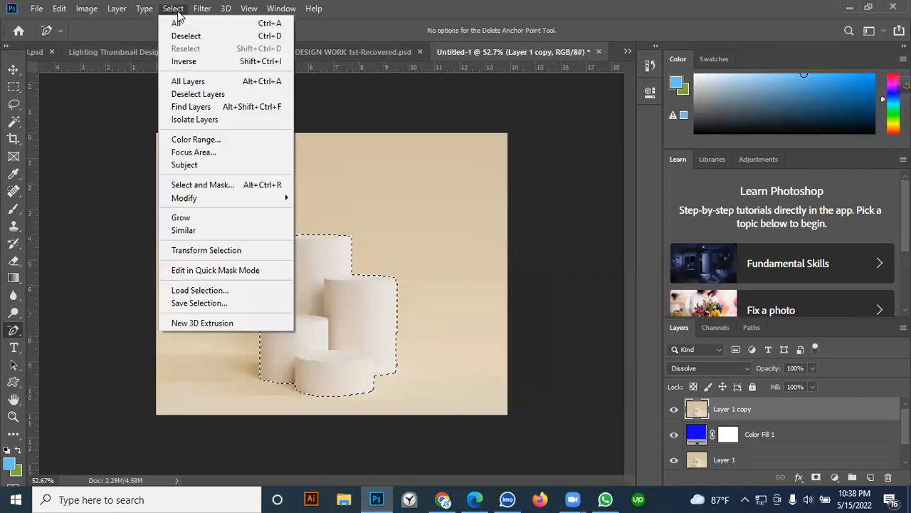
{"action": "left_click", "coordinate": [215, 64]}
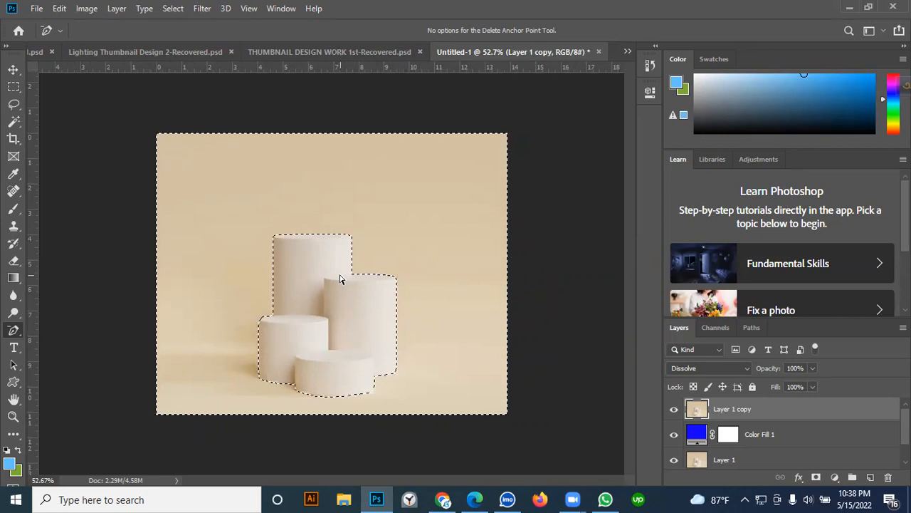
{"action": "key", "text": "Delete"}
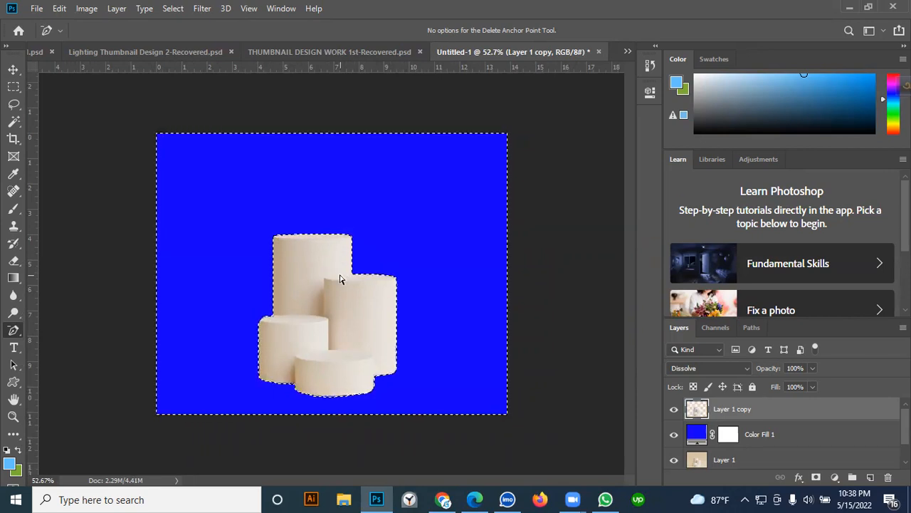
{"action": "key", "text": "ctrl+d"}
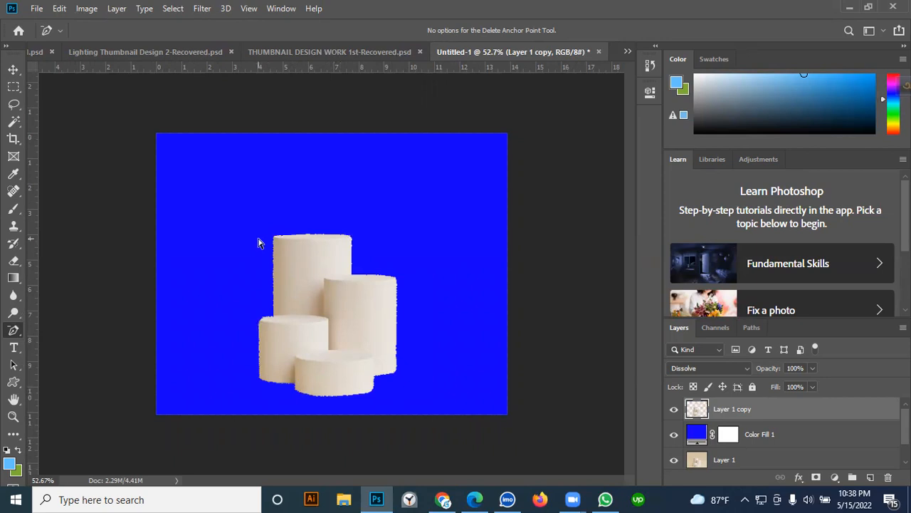
- Examine the cut-out edges of the cylinders against the blue fill, both close up and at full view
{"action": "key", "text": "ctrl+plus"}
{"action": "key", "text": "ctrl+plus"}
{"action": "key", "text": "ctrl+plus"}
{"action": "key", "text": "ctrl+plus"}
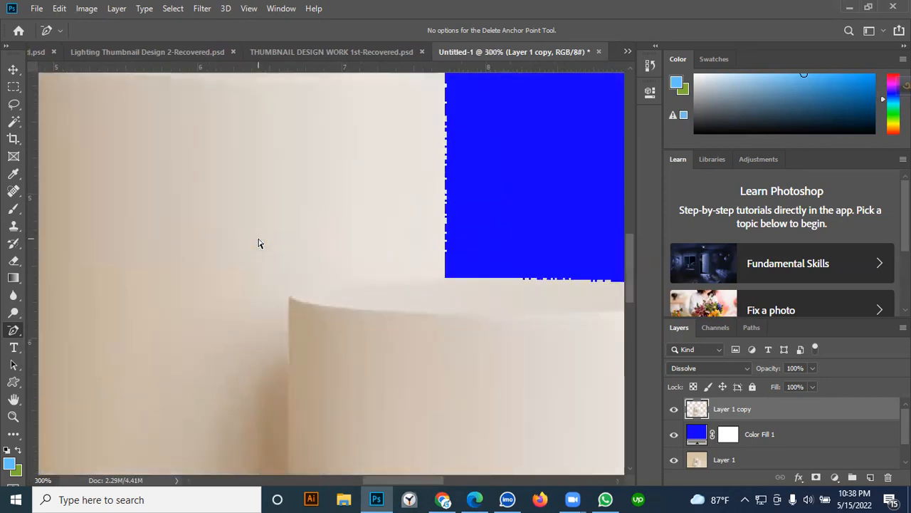
{"action": "key", "text": "ctrl+minus"}
{"action": "key", "text": "ctrl+minus"}
{"action": "key", "text": "ctrl+minus"}
{"action": "key", "text": "ctrl+minus"}
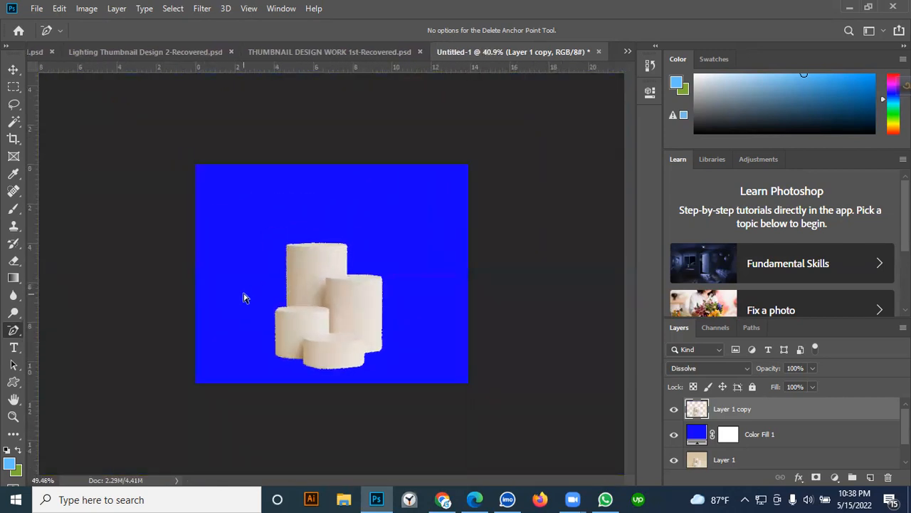
{"action": "scroll", "coordinate": [244, 298], "scroll_direction": "up", "scroll_amount": 8}
{"action": "scroll", "coordinate": [360, 313], "scroll_direction": "down", "scroll_amount": 8}
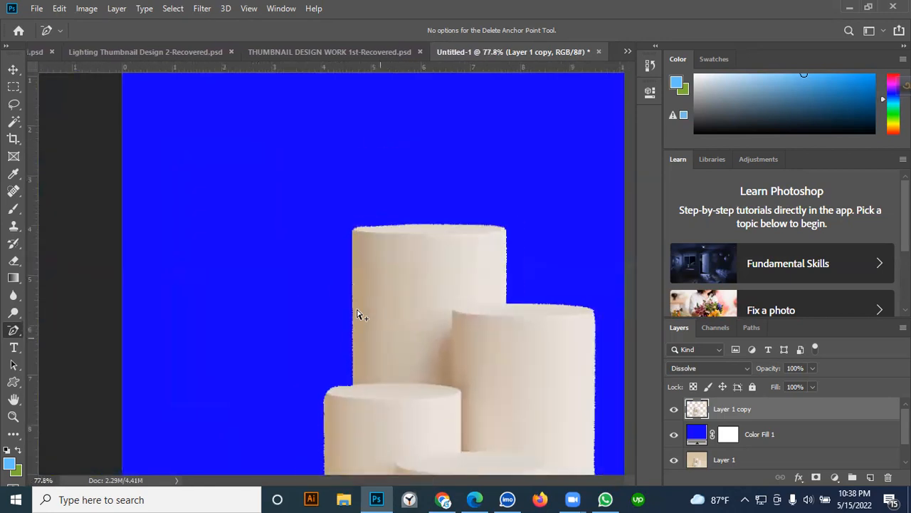
- Load the contents of Layer 1 copy as a selection, examine the cut-out edges close up, and deselect
{"action": "scroll", "coordinate": [360, 314], "scroll_direction": "down", "scroll_amount": 3}
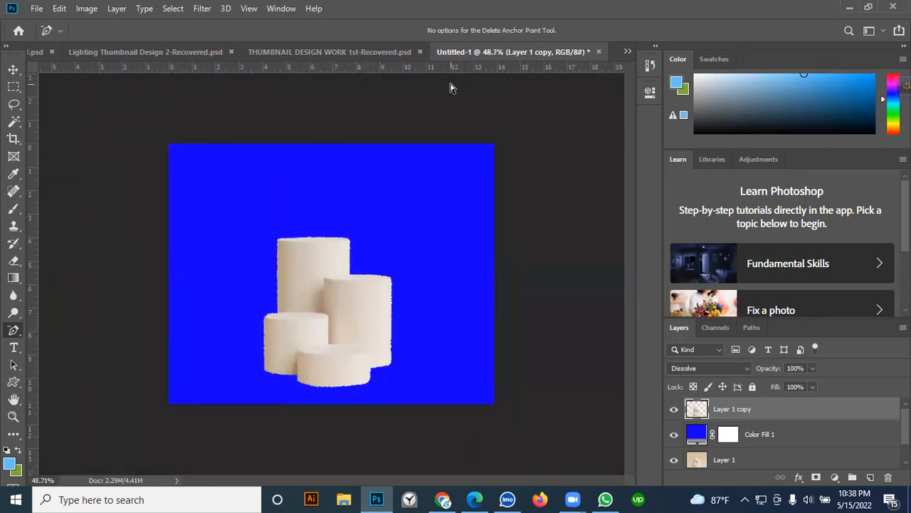
{"action": "left_click", "coordinate": [673, 411]}
{"action": "left_click", "coordinate": [673, 411]}
{"action": "left_click", "coordinate": [697, 409], "text": "ctrl"}
{"action": "scroll", "coordinate": [292, 301], "scroll_direction": "up", "scroll_amount": 6}
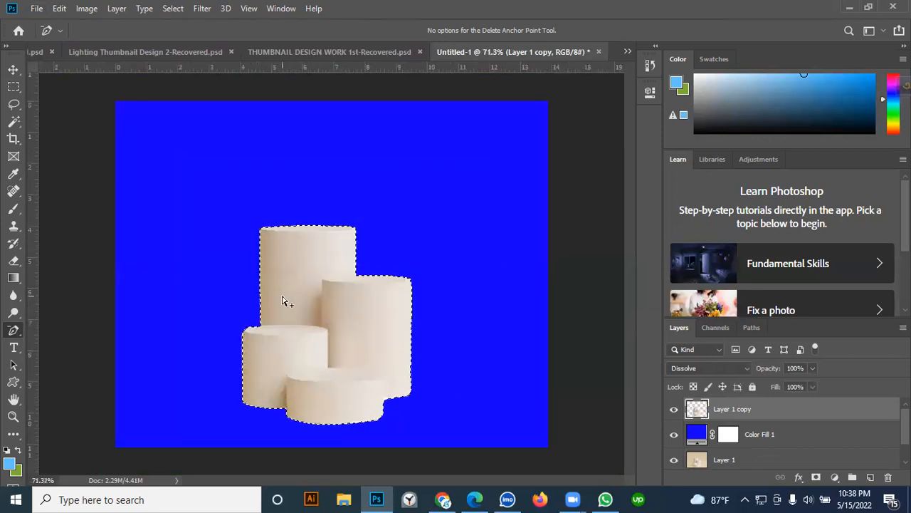
{"action": "scroll", "coordinate": [281, 327], "scroll_direction": "up", "scroll_amount": 6}
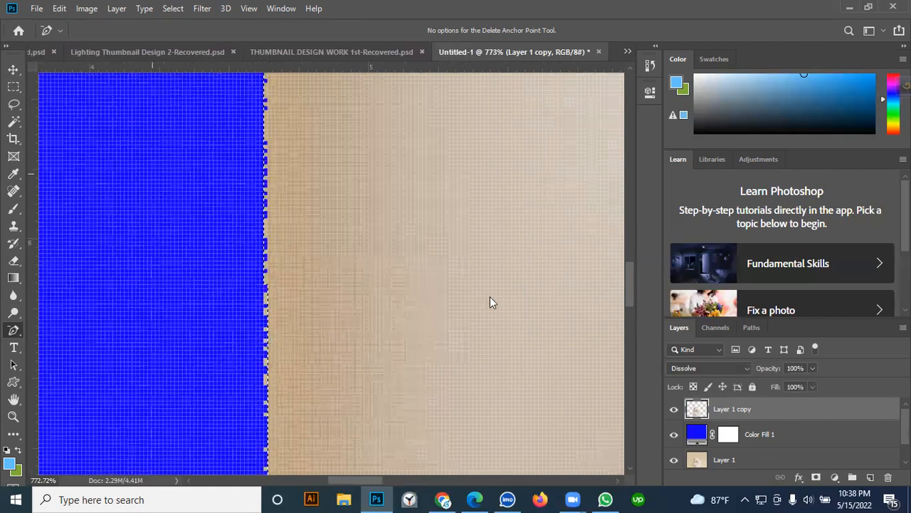
{"action": "scroll", "coordinate": [490, 298], "scroll_direction": "up", "scroll_amount": 2}
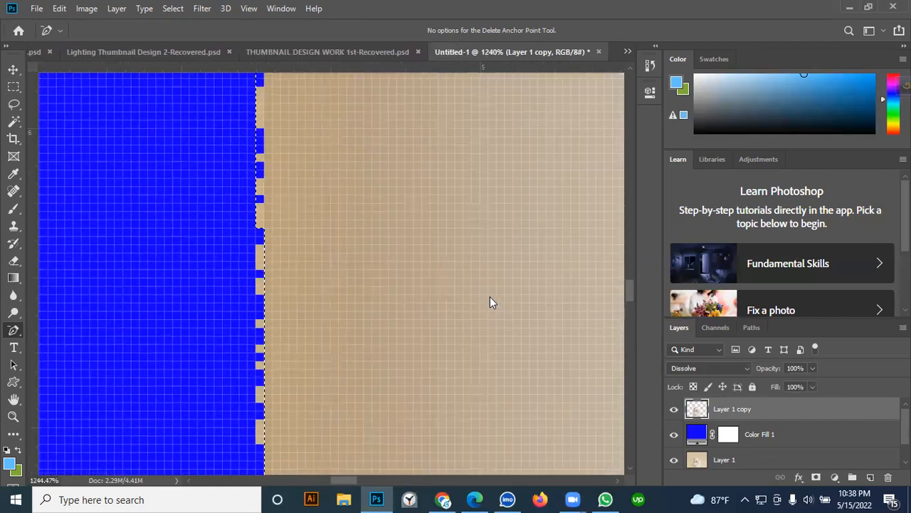
{"action": "scroll", "coordinate": [302, 206], "scroll_direction": "down", "scroll_amount": 6}
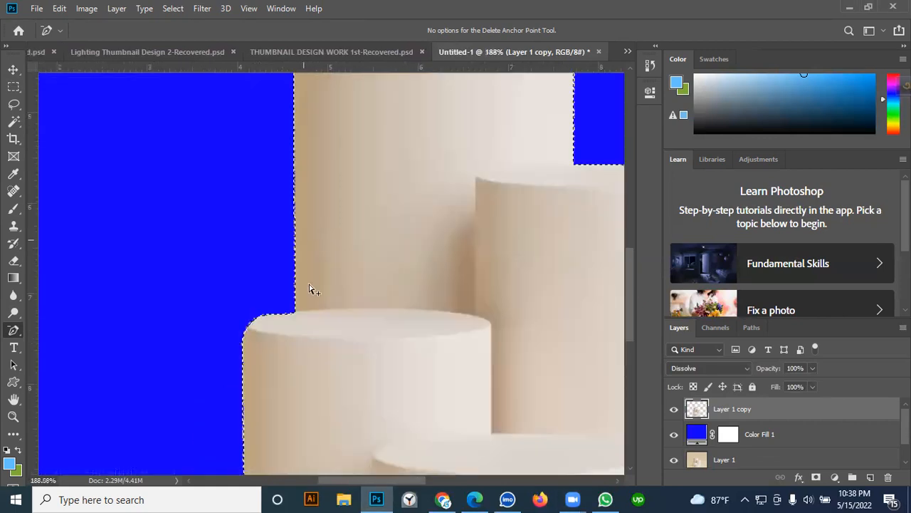
{"action": "scroll", "coordinate": [309, 288], "scroll_direction": "up", "scroll_amount": 10}
{"action": "scroll", "coordinate": [340, 287], "scroll_direction": "down", "scroll_amount": 12}
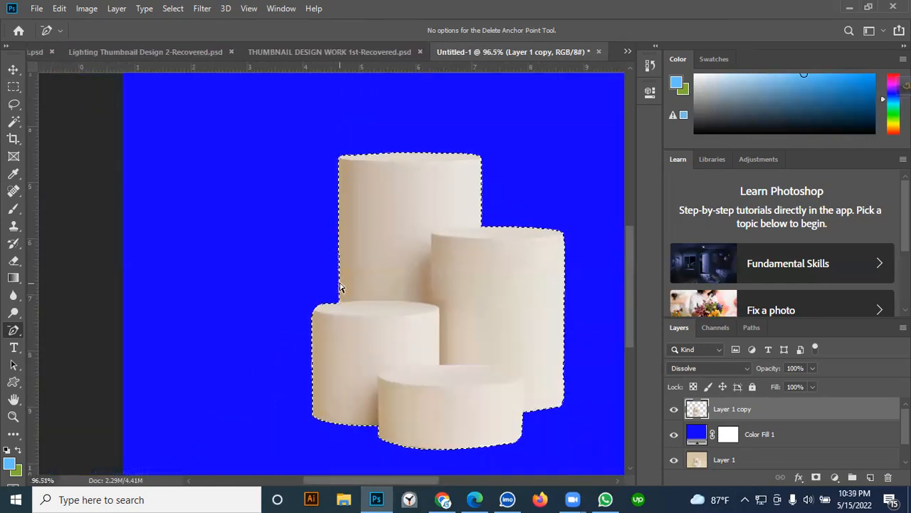
{"action": "scroll", "coordinate": [340, 286], "scroll_direction": "down", "scroll_amount": 2}
{"action": "key", "text": "ctrl+d"}
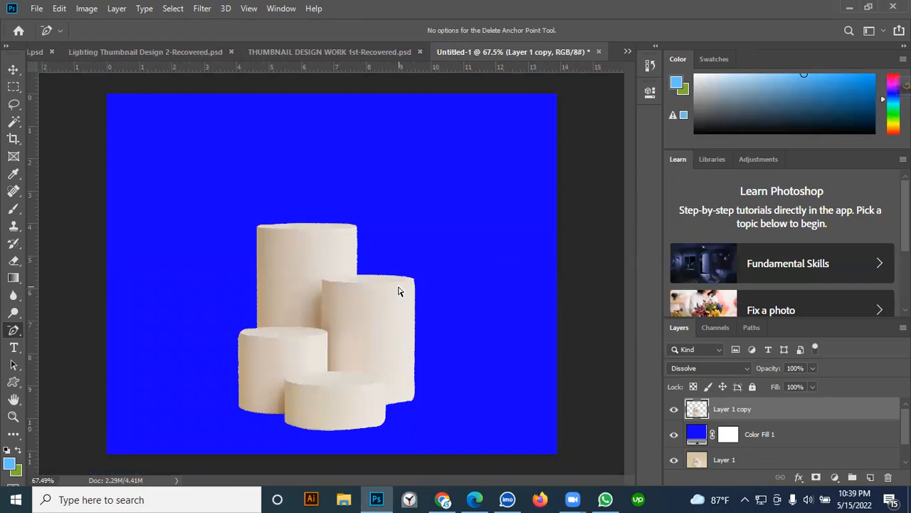
- Undo the background deletion, the Dissolve blending and the selection, back to the editable path around the cylinder group
{"action": "key", "text": "ctrl+z"}
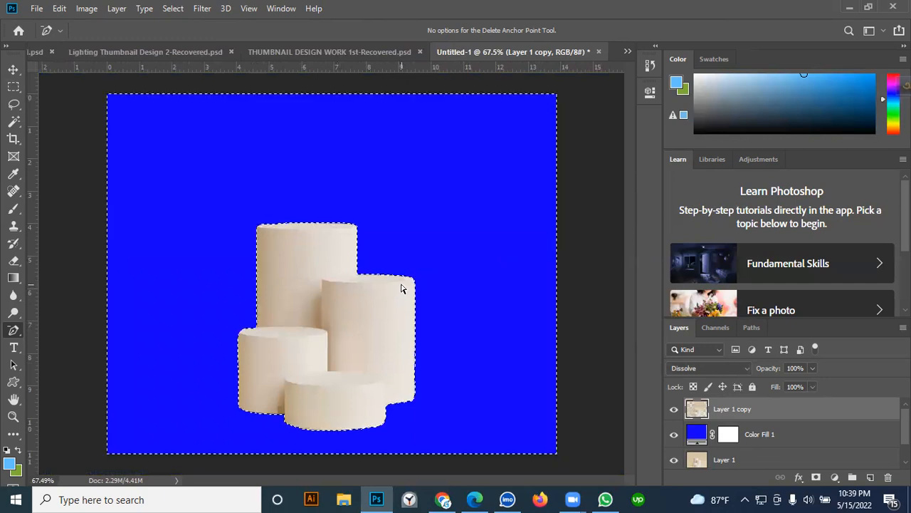
{"action": "key", "text": "ctrl+z"}
{"action": "key", "text": "ctrl+z"}
{"action": "key", "text": "ctrl+z"}
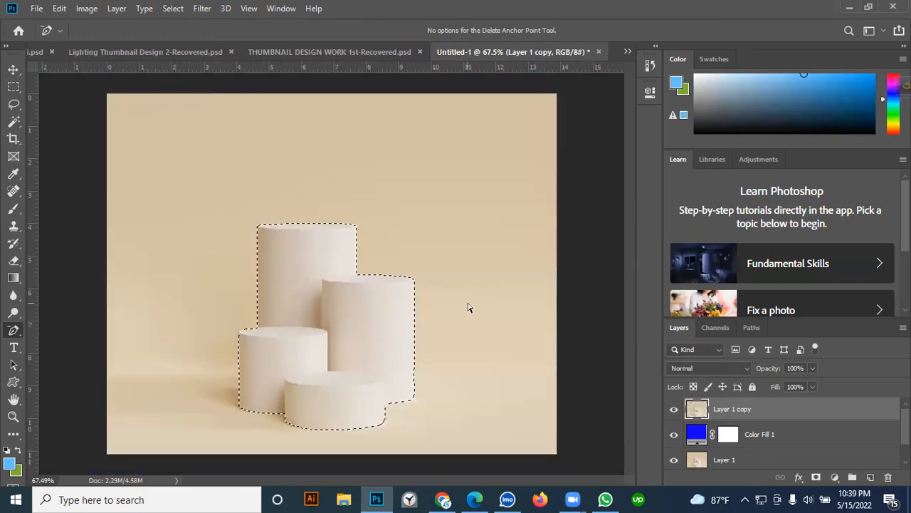
{"action": "key", "text": "ctrl+z"}
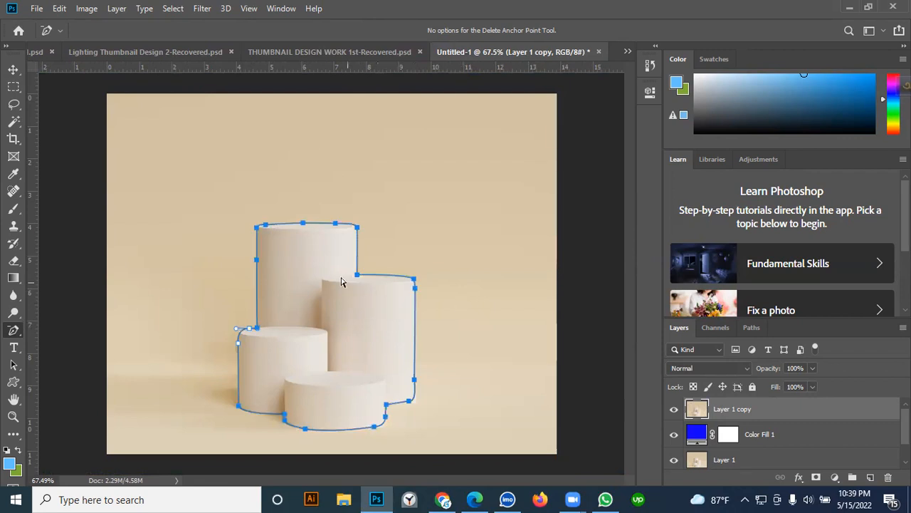
- Hide the path outline on the canvas and load Path 1 around the cylinder group as a selection
{"action": "right_click", "coordinate": [14, 332]}
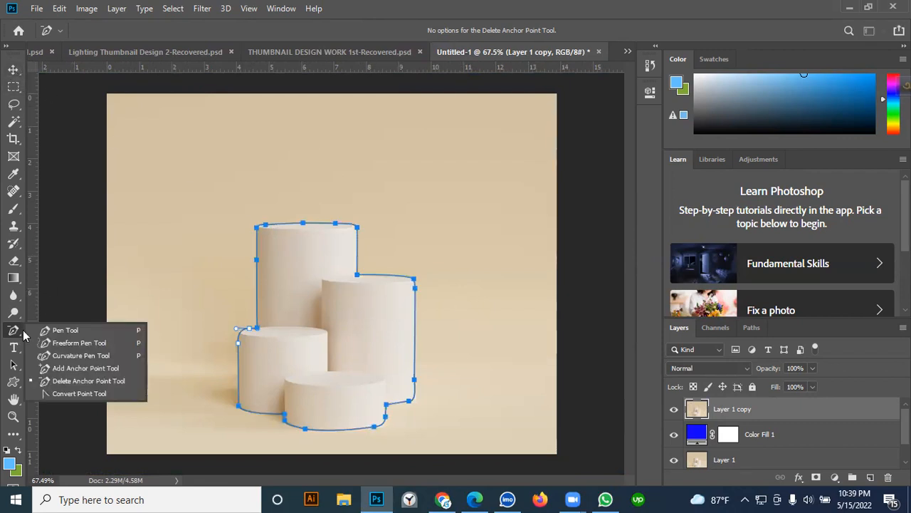
{"action": "left_click", "coordinate": [63, 330]}
{"action": "key", "text": "v"}
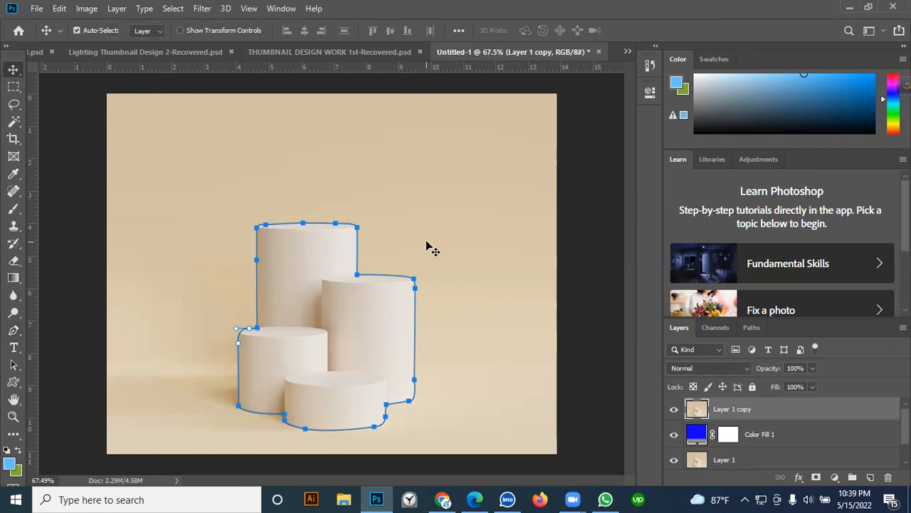
{"action": "key", "text": "ctrl+h"}
{"action": "left_click", "coordinate": [756, 327]}
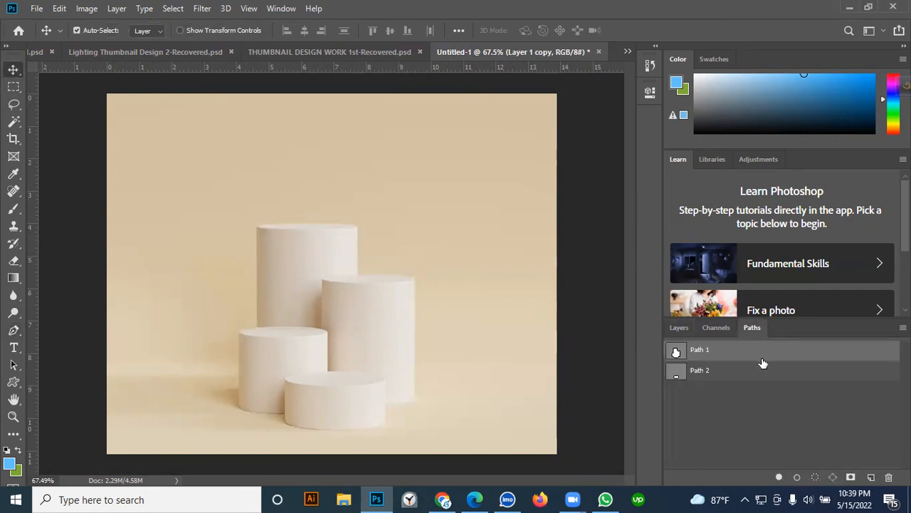
{"action": "left_click", "coordinate": [676, 350], "text": "ctrl"}
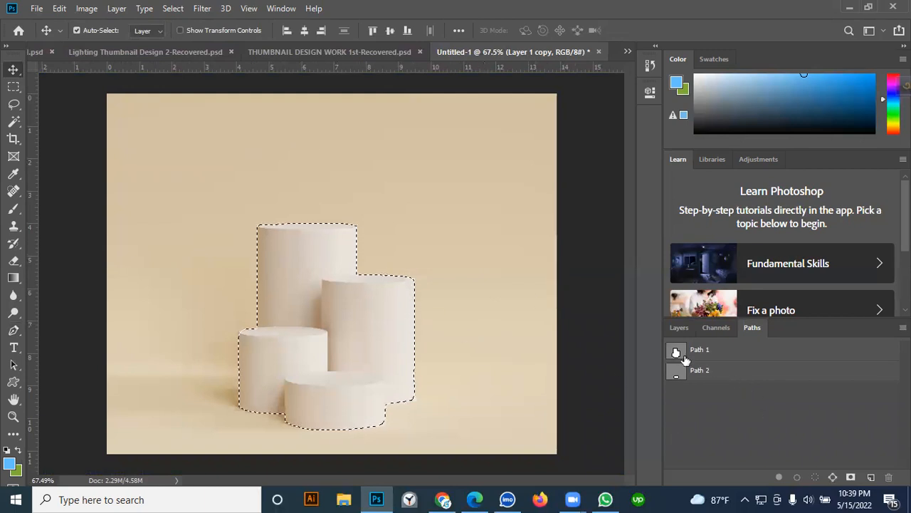
{"action": "left_click_drag", "start_coordinate": [676, 351], "coordinate": [413, 305]}
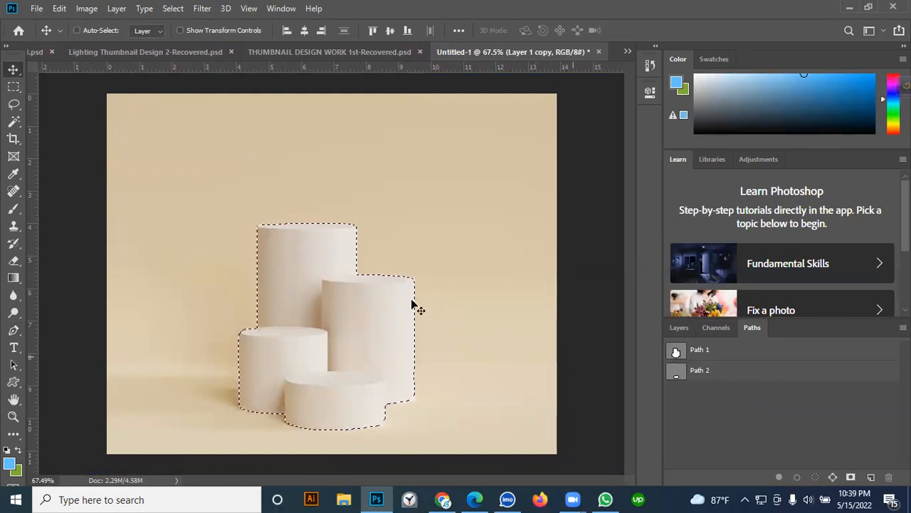
{"action": "left_click_drag", "start_coordinate": [372, 283], "coordinate": [385, 307]}
- Copy the selected cylinders from Layer 1 copy to a new layer and hide Layer 1 copy to check the edges over blue
{"action": "left_click", "coordinate": [679, 326]}
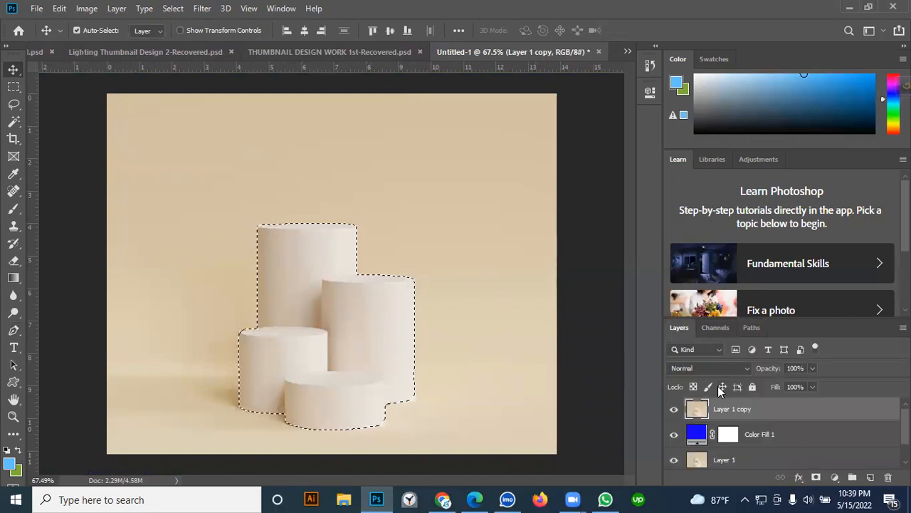
{"action": "key", "text": "ctrl+j"}
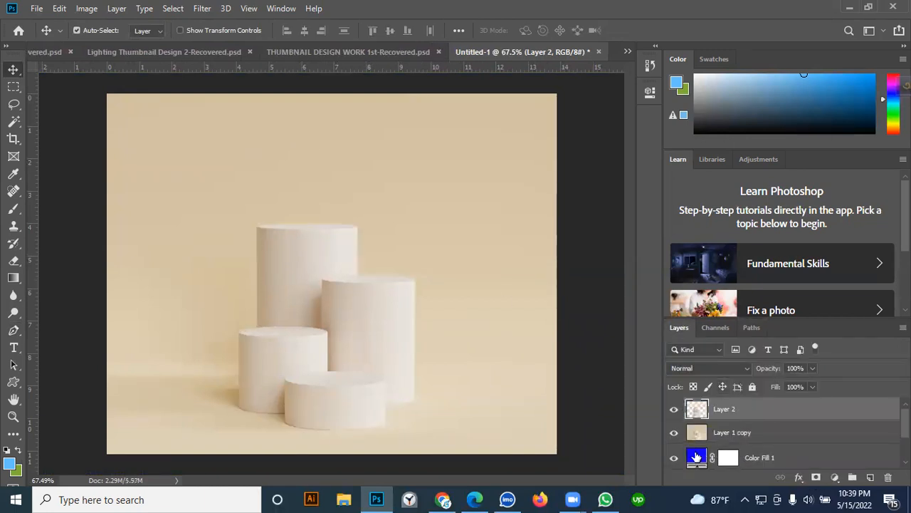
{"action": "left_click", "coordinate": [673, 432]}
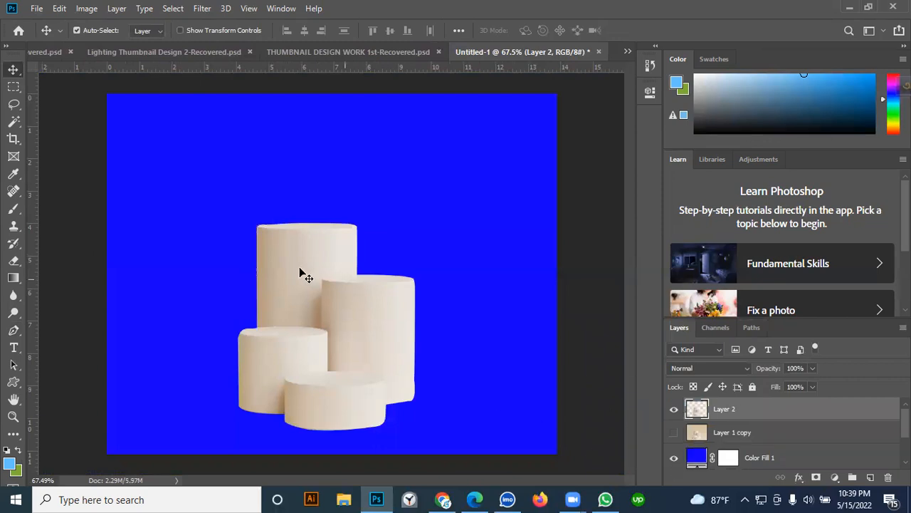
{"action": "scroll", "coordinate": [244, 284], "scroll_direction": "up", "scroll_amount": 4}
{"action": "scroll", "coordinate": [248, 275], "scroll_direction": "down", "scroll_amount": 2}
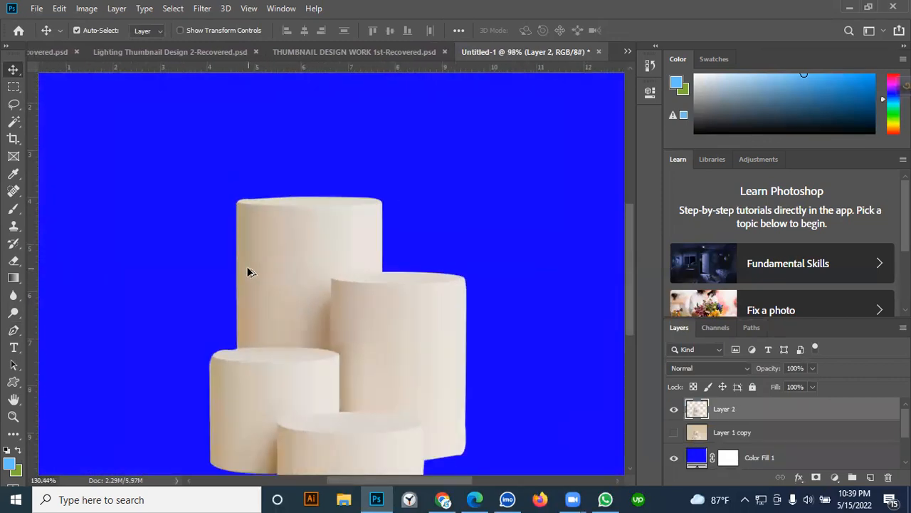
{"action": "scroll", "coordinate": [247, 275], "scroll_direction": "up", "scroll_amount": 5}
{"action": "scroll", "coordinate": [249, 275], "scroll_direction": "down", "scroll_amount": 6}
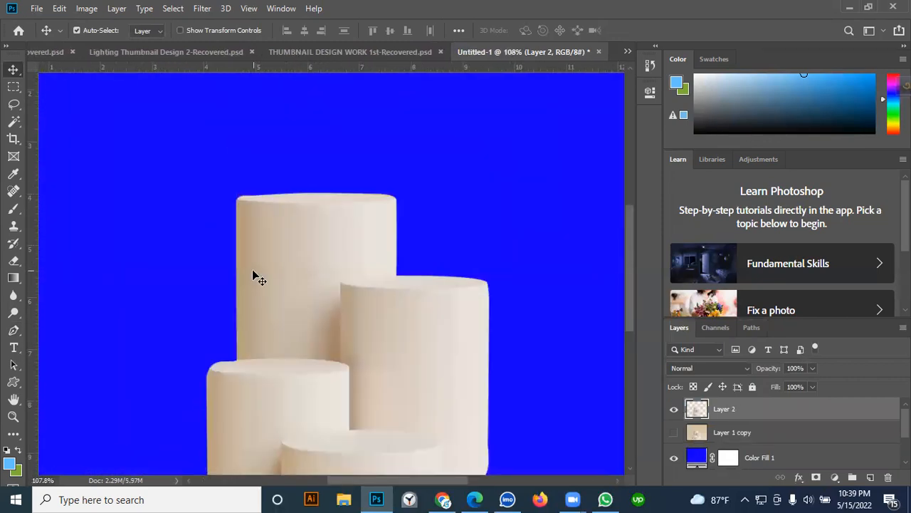
{"action": "scroll", "coordinate": [307, 291], "scroll_direction": "down", "scroll_amount": 4}
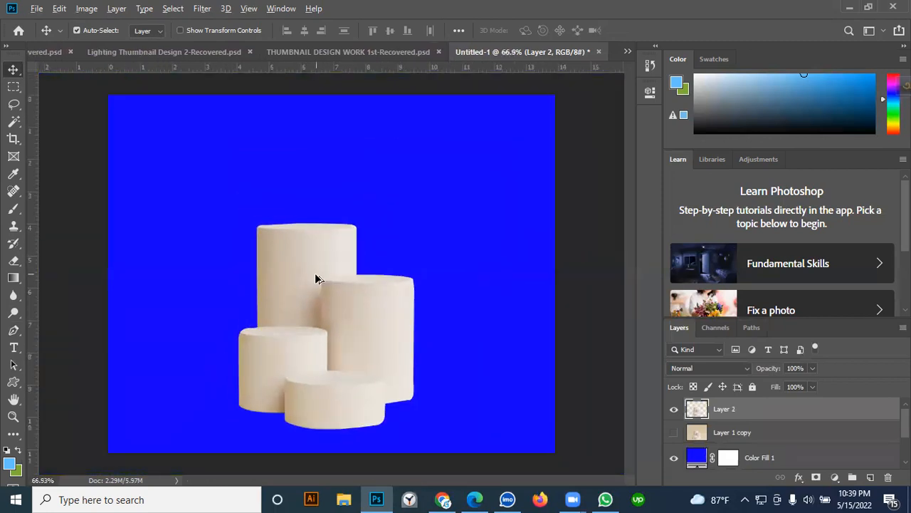
{"action": "scroll", "coordinate": [380, 329], "scroll_direction": "down", "scroll_amount": 2}
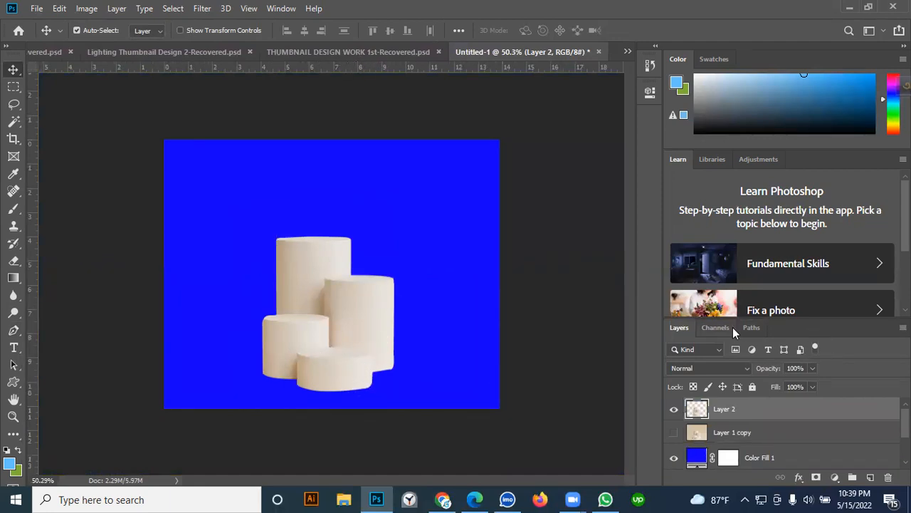
- Load Path 2 around the front short cylinder as a selection and add a new empty layer above Layer 2
{"action": "left_click", "coordinate": [751, 328]}
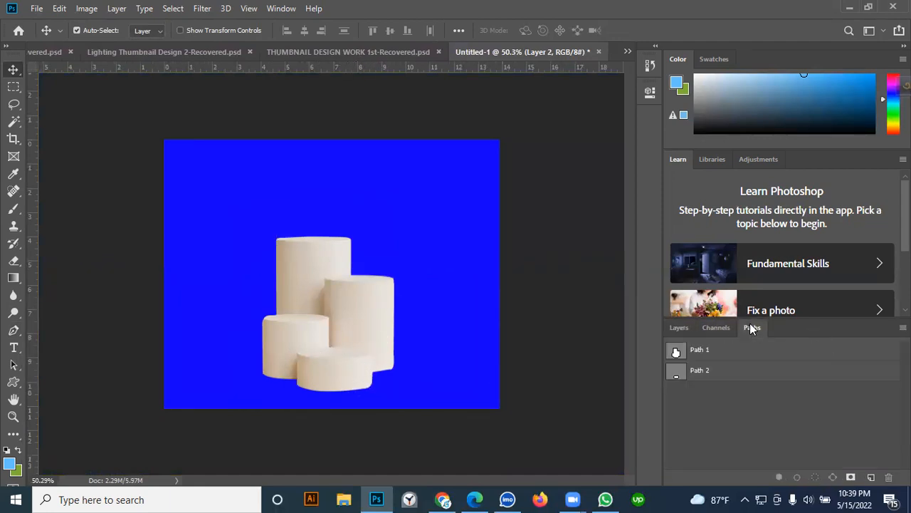
{"action": "left_click", "coordinate": [719, 375]}
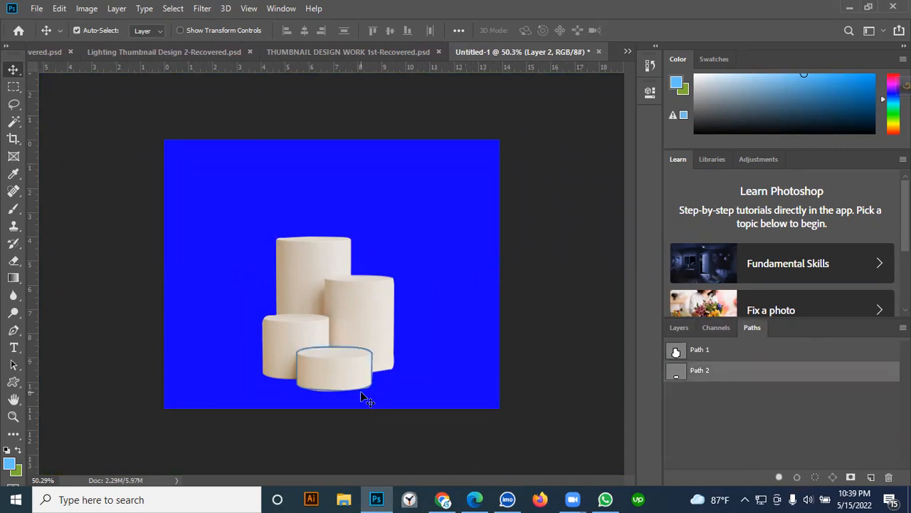
{"action": "key", "text": "ctrl+plus"}
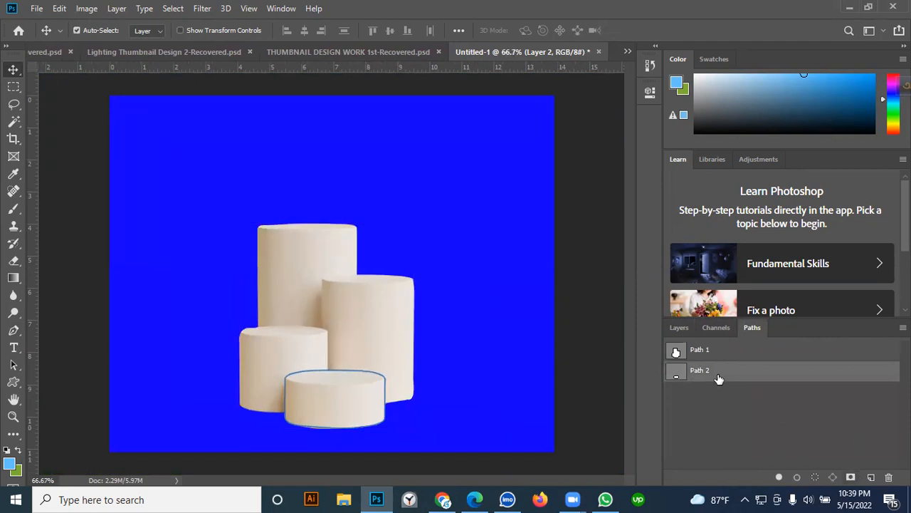
{"action": "left_click", "coordinate": [678, 373], "text": "ctrl"}
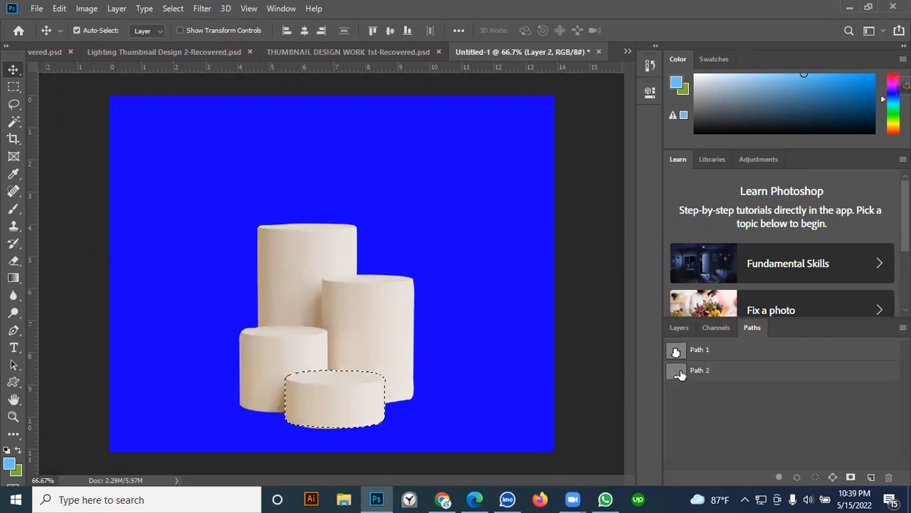
{"action": "left_click", "coordinate": [678, 328]}
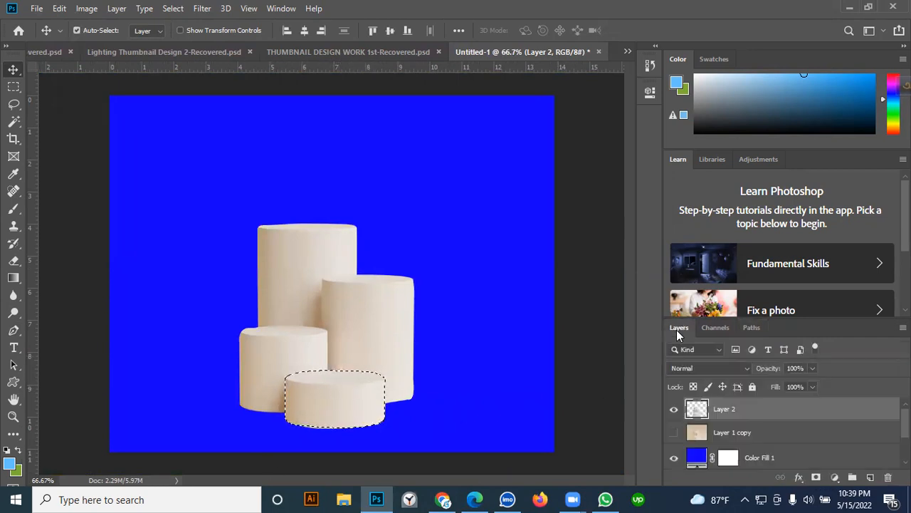
{"action": "left_click", "coordinate": [870, 477]}
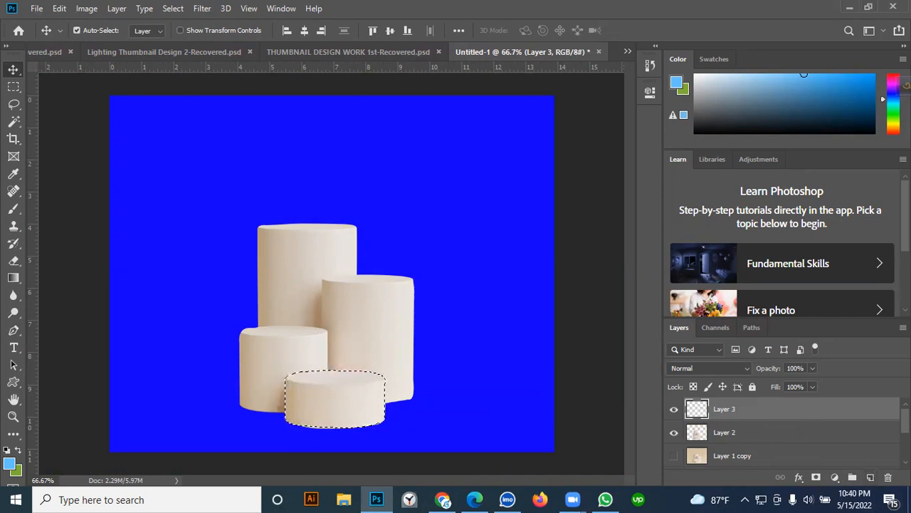
- Set the background color to bright yellow, f6ff00
{"action": "left_click", "coordinate": [17, 472]}
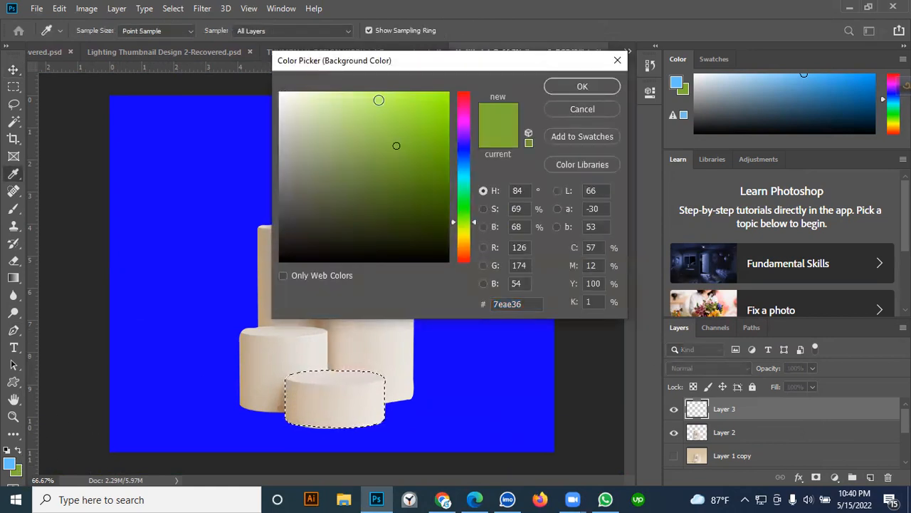
{"action": "left_click", "coordinate": [407, 59]}
{"action": "left_click_drag", "start_coordinate": [409, 66], "coordinate": [735, 189]}
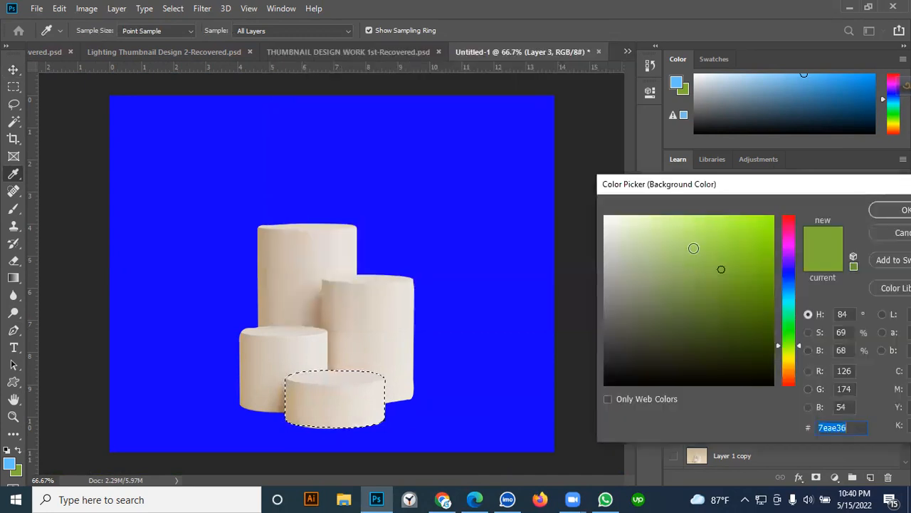
{"action": "left_click_drag", "start_coordinate": [783, 255], "coordinate": [793, 354]}
{"action": "left_click_drag", "start_coordinate": [745, 221], "coordinate": [833, 196]}
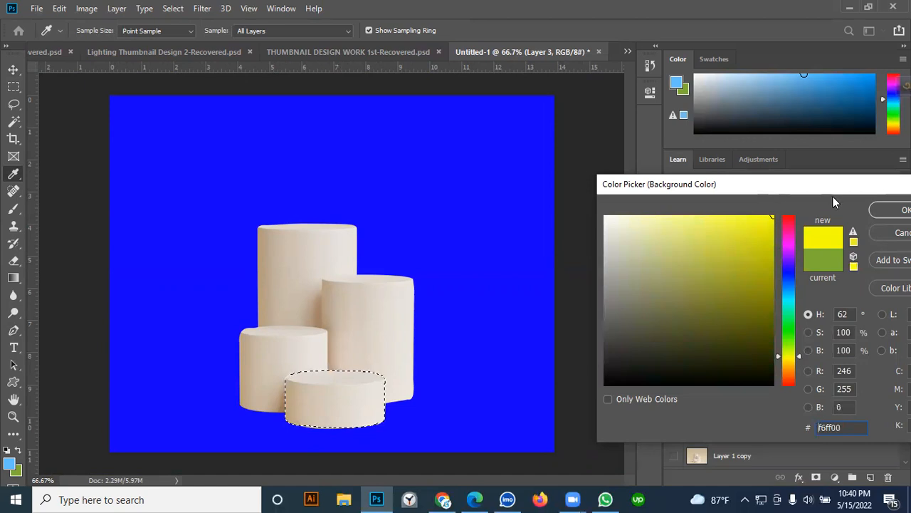
{"action": "left_click", "coordinate": [899, 209]}
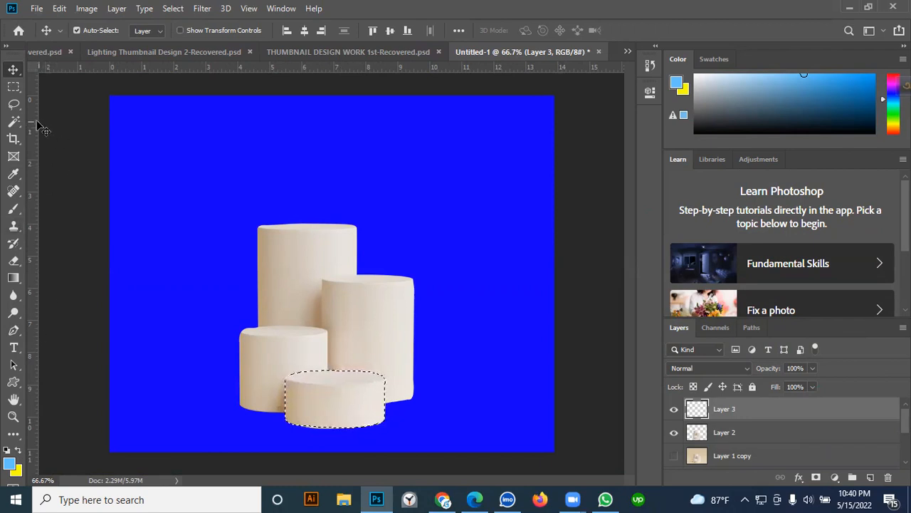
- Fill the front short cylinder's selection on Layer 3 with the yellow background color and deselect
{"action": "key", "text": "ctrl+BackSpace"}
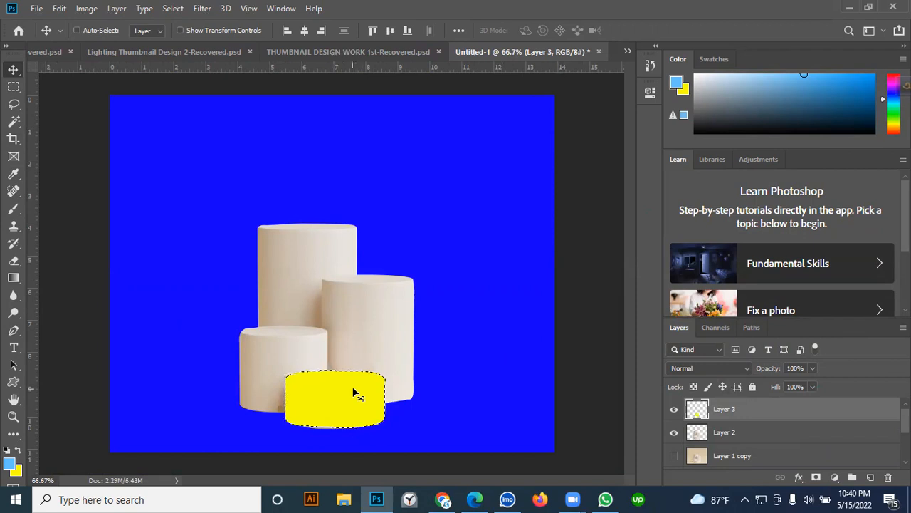
{"action": "key", "text": "ctrl+d"}
{"action": "scroll", "coordinate": [351, 404], "scroll_direction": "up", "scroll_amount": 2}
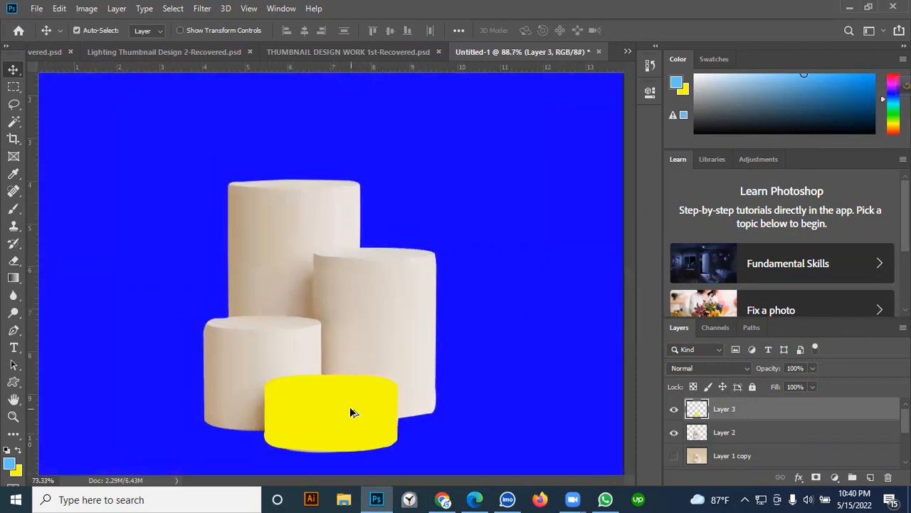
{"action": "scroll", "coordinate": [350, 406], "scroll_direction": "down", "scroll_amount": 3}
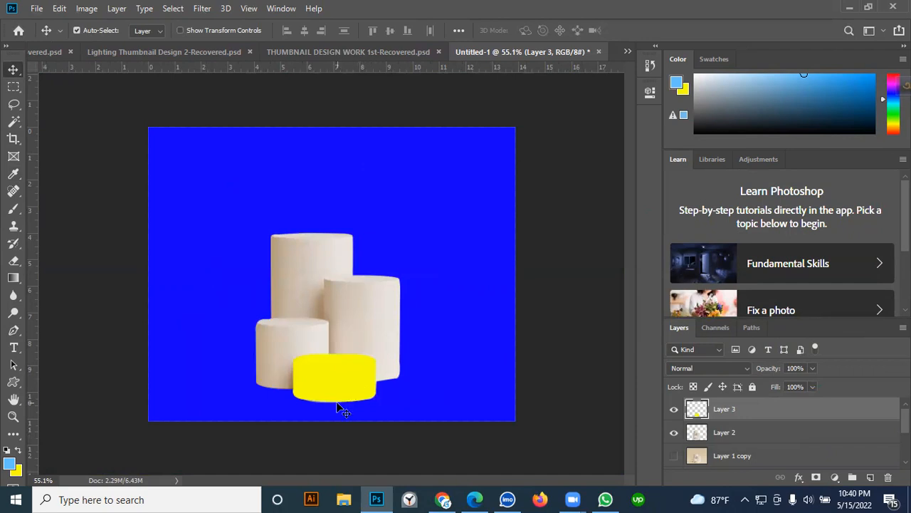
- Set the blend mode of the yellow fill on Layer 3 to Color Burn so the front cylinder's shading shows through
{"action": "scroll", "coordinate": [340, 413], "scroll_direction": "up", "scroll_amount": 3}
{"action": "scroll", "coordinate": [339, 427], "scroll_direction": "up", "scroll_amount": 1}
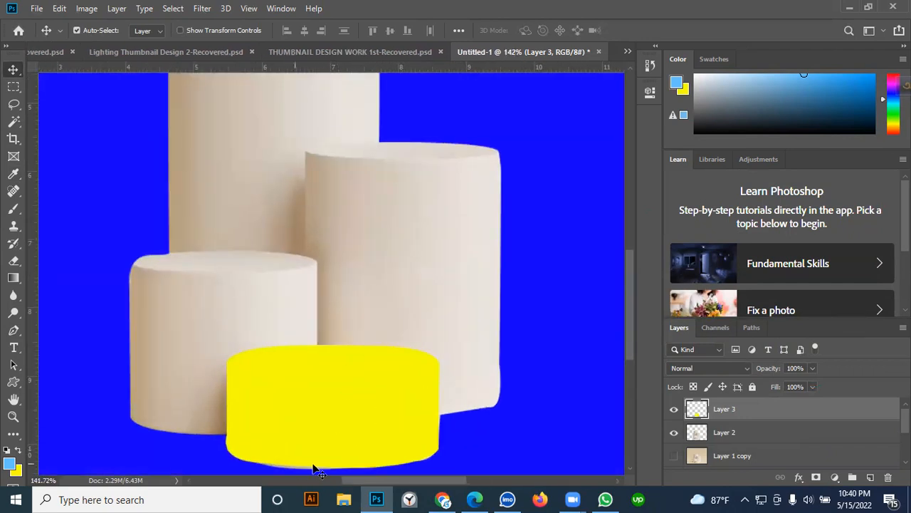
{"action": "scroll", "coordinate": [387, 350], "scroll_direction": "down", "scroll_amount": 4}
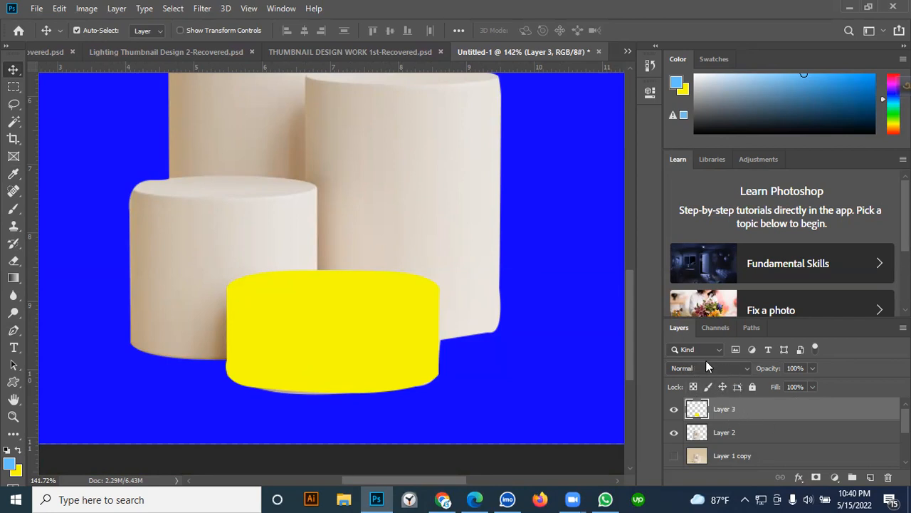
{"action": "left_click", "coordinate": [734, 365]}
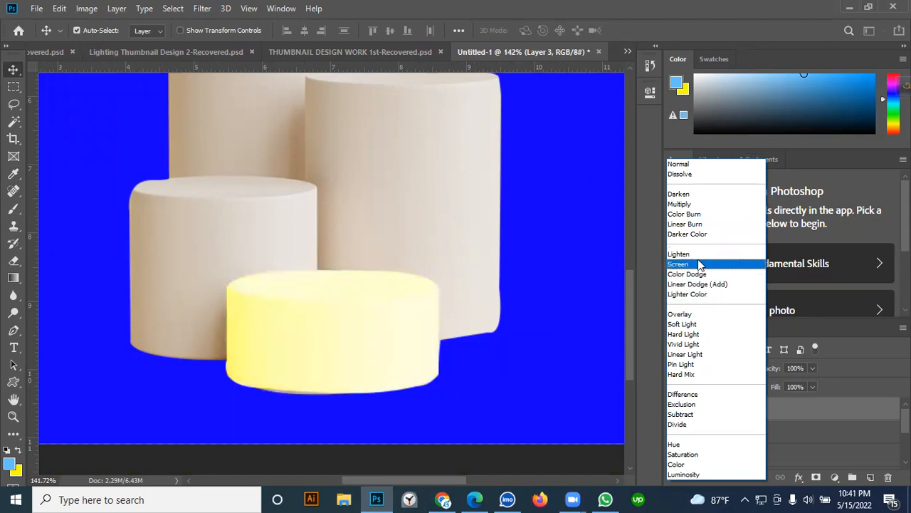
{"action": "left_click", "coordinate": [707, 214]}
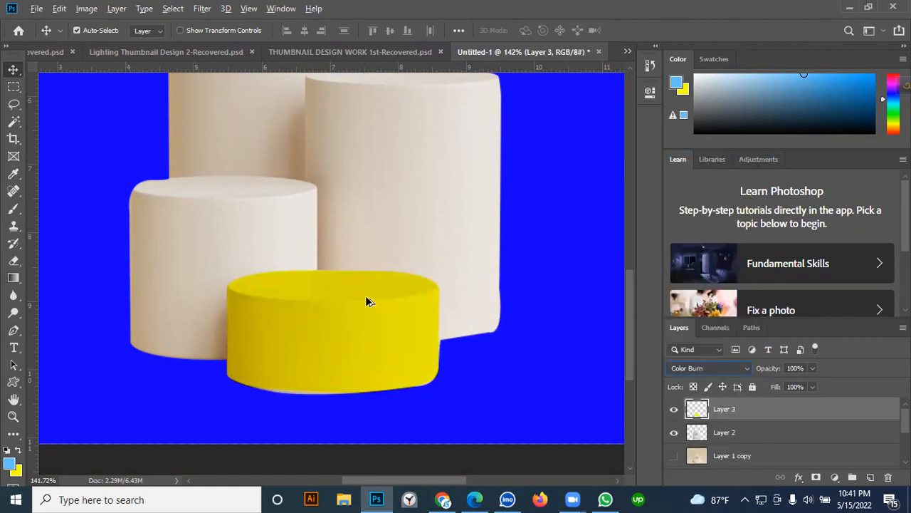
{"action": "left_click", "coordinate": [740, 368]}
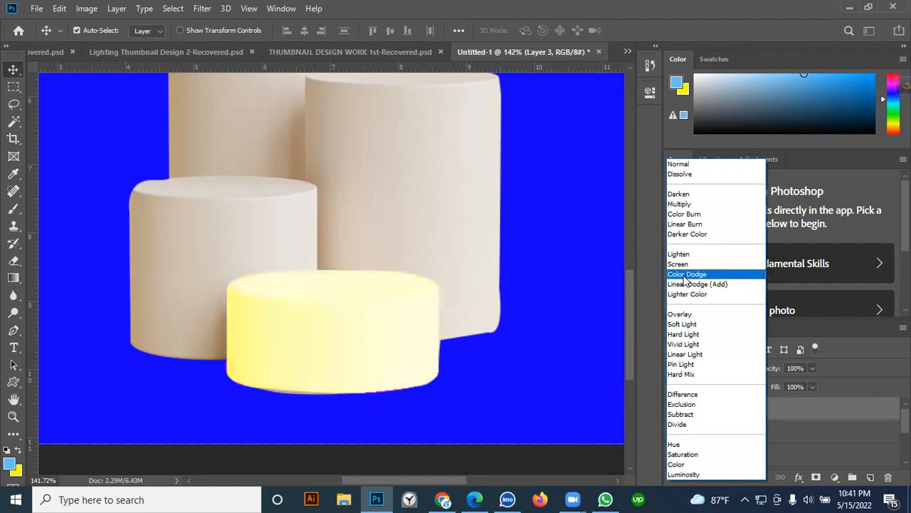
{"action": "left_click", "coordinate": [694, 214]}
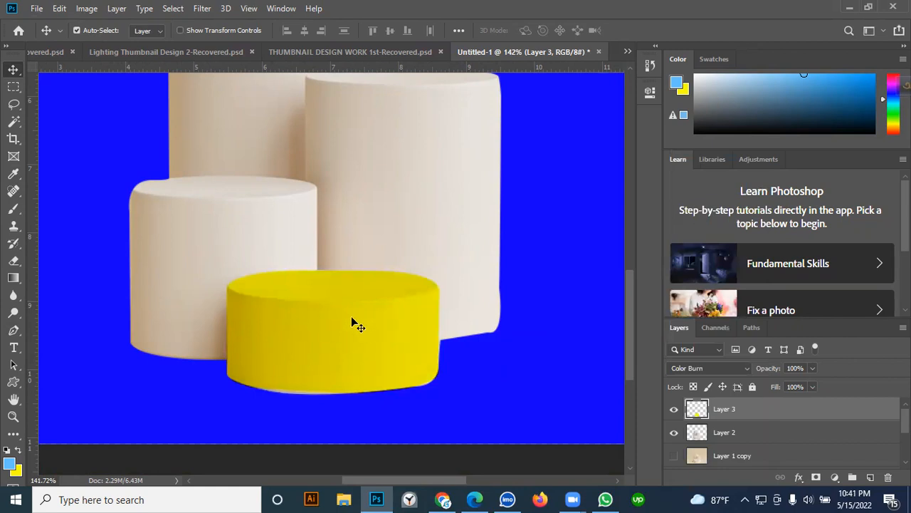
{"action": "scroll", "coordinate": [321, 322], "scroll_direction": "down", "scroll_amount": 3}
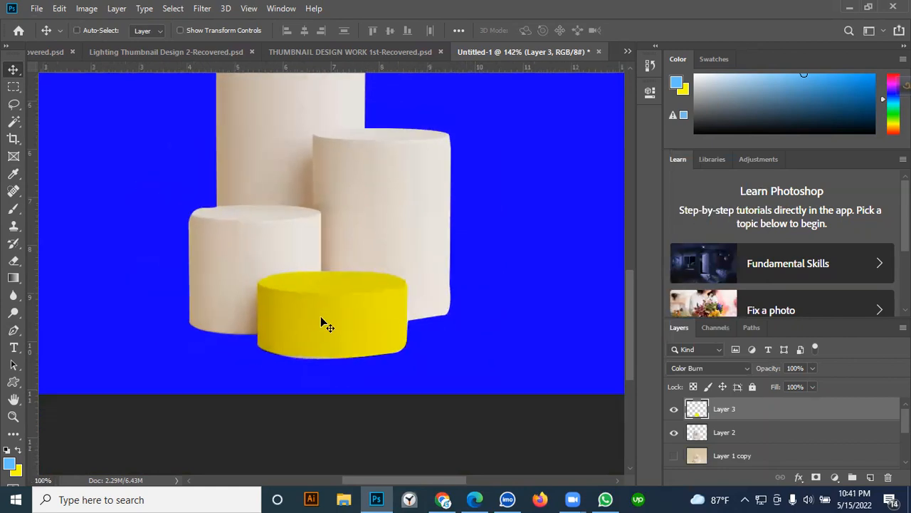
{"action": "scroll", "coordinate": [337, 358], "scroll_direction": "down", "scroll_amount": 1}
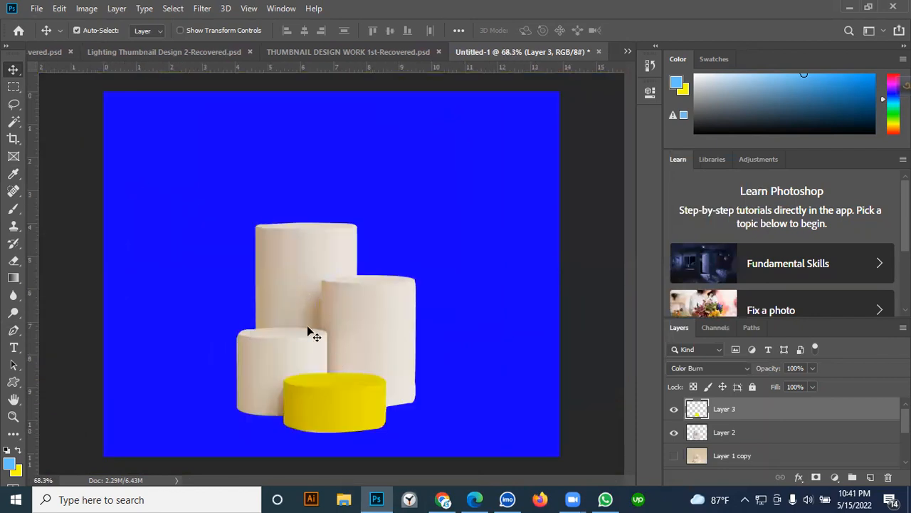
- Make Layer 2 active and create a new empty path below Path 2 for outlining the left cylinder
{"action": "left_click", "coordinate": [753, 327]}
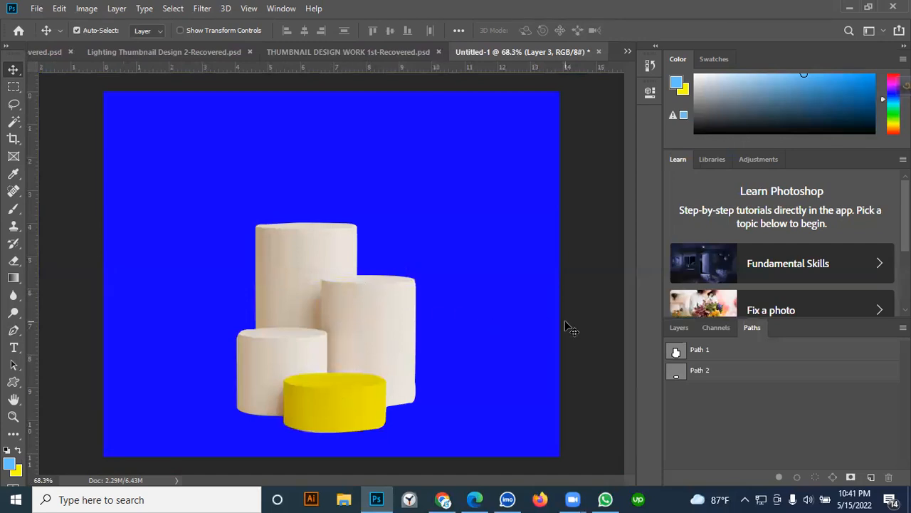
{"action": "left_click", "coordinate": [347, 299]}
{"action": "left_click", "coordinate": [777, 377]}
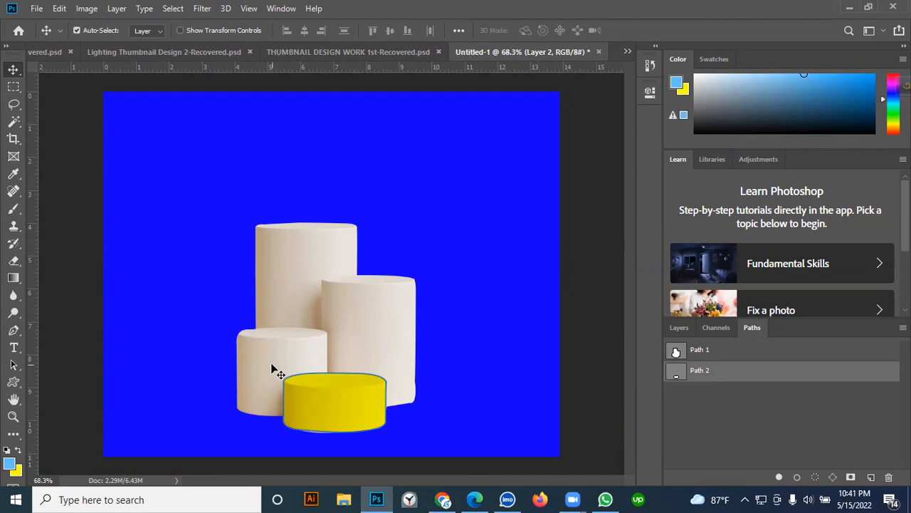
{"action": "left_click", "coordinate": [903, 327]}
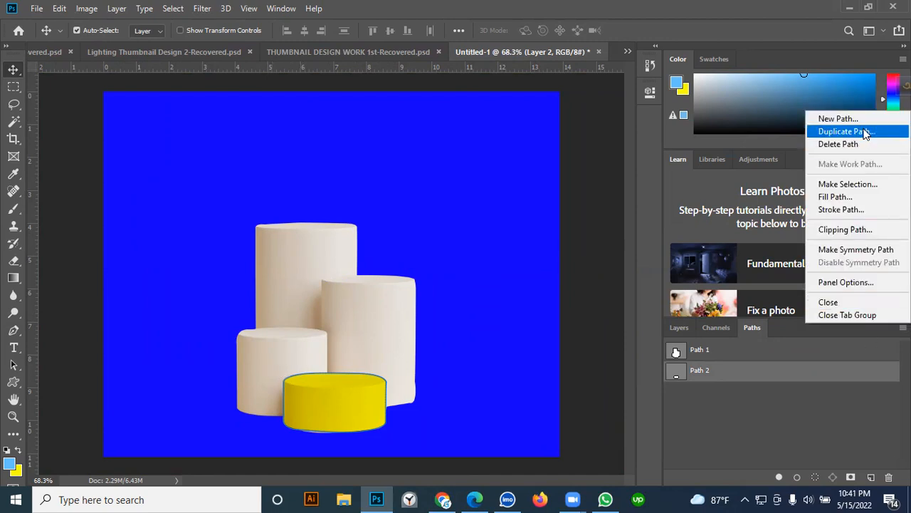
{"action": "left_click", "coordinate": [851, 122]}
{"action": "left_click", "coordinate": [480, 106]}
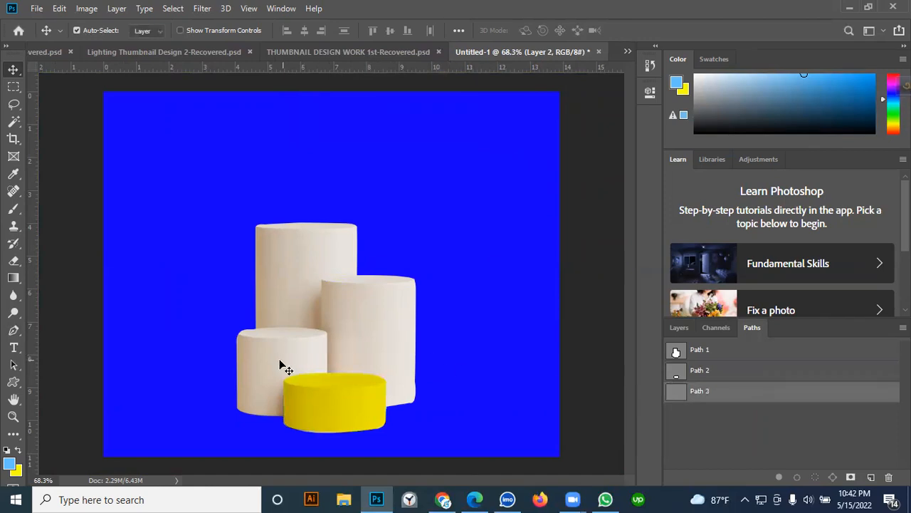
- Start a Pen Tool outline on the left cylinder, tracing up its right side and along the curved top to the upper-left corner
{"action": "scroll", "coordinate": [269, 371], "scroll_direction": "up", "scroll_amount": 2}
{"action": "left_click_drag", "start_coordinate": [274, 386], "coordinate": [283, 280]}
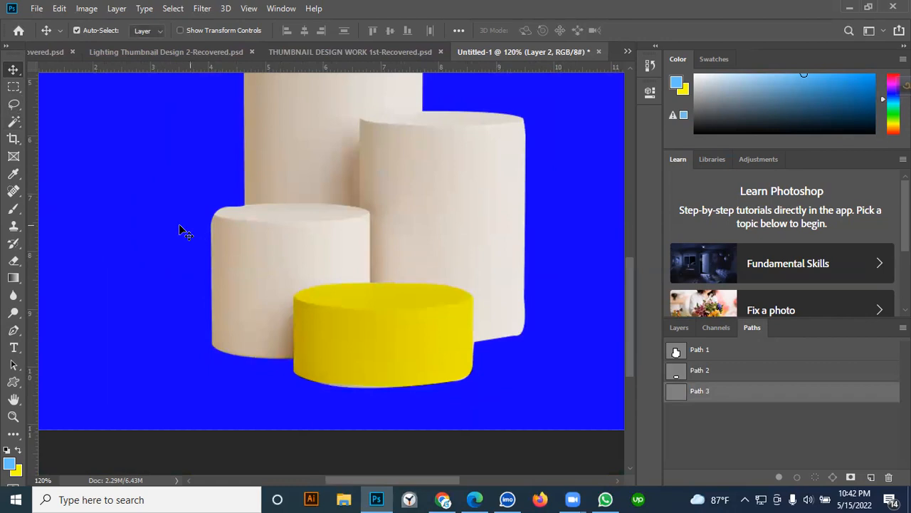
{"action": "left_click", "coordinate": [14, 329]}
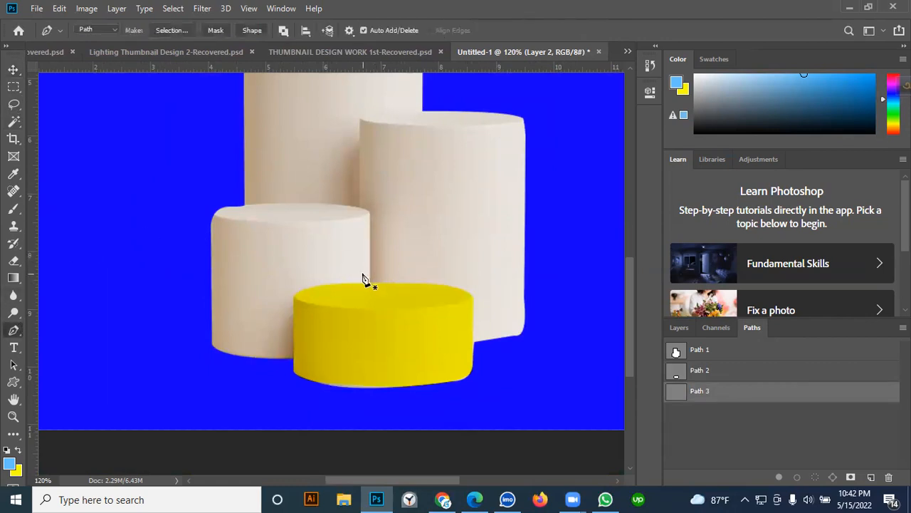
{"action": "left_click", "coordinate": [369, 281]}
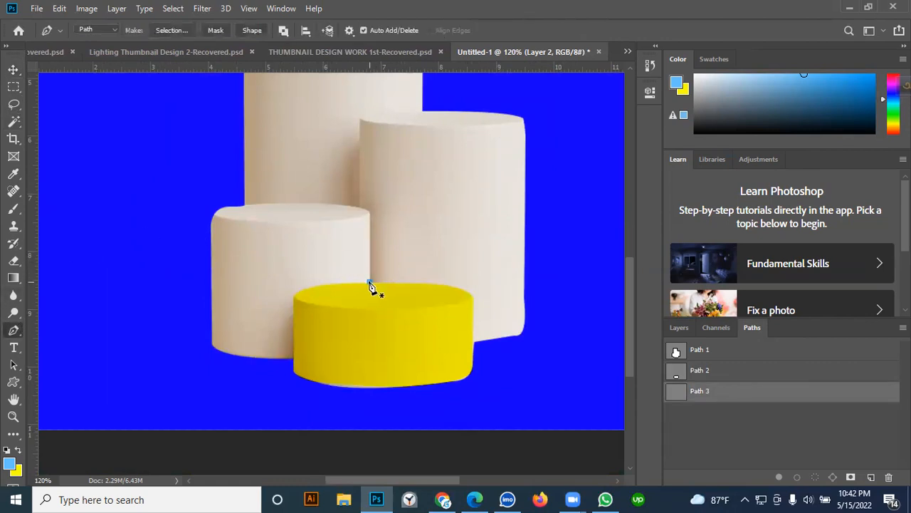
{"action": "left_click", "coordinate": [369, 213]}
{"action": "left_click_drag", "start_coordinate": [294, 203], "coordinate": [214, 204]}
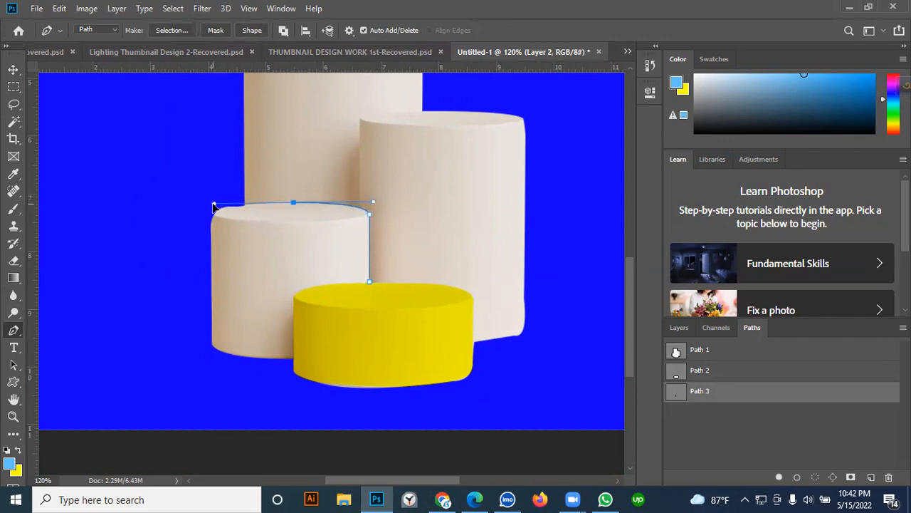
{"action": "left_click", "coordinate": [293, 203], "text": "alt"}
{"action": "left_click_drag", "start_coordinate": [214, 214], "coordinate": [210, 229]}
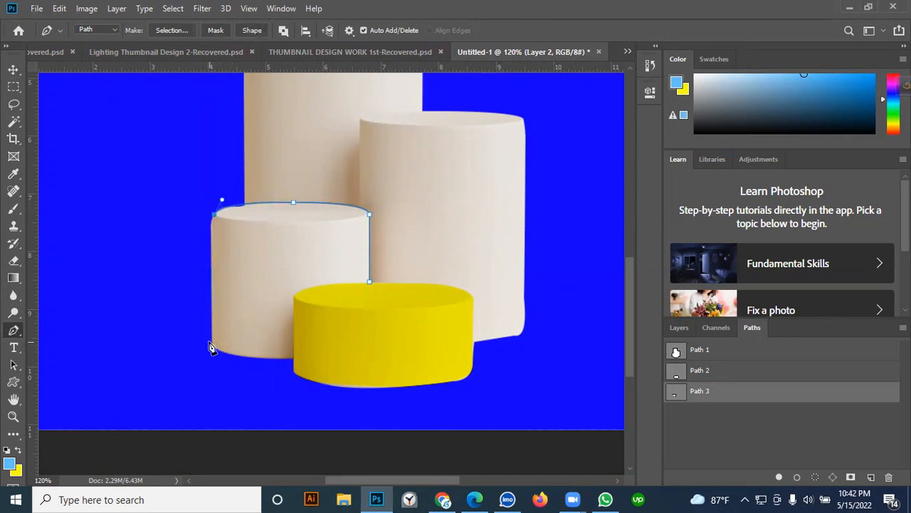
- Continue the outline down the left cylinder's left side, along its curved bottom and around the yellow cylinder's edge, closing the path
{"action": "left_click", "coordinate": [212, 343]}
{"action": "left_click_drag", "start_coordinate": [214, 350], "coordinate": [217, 429]}
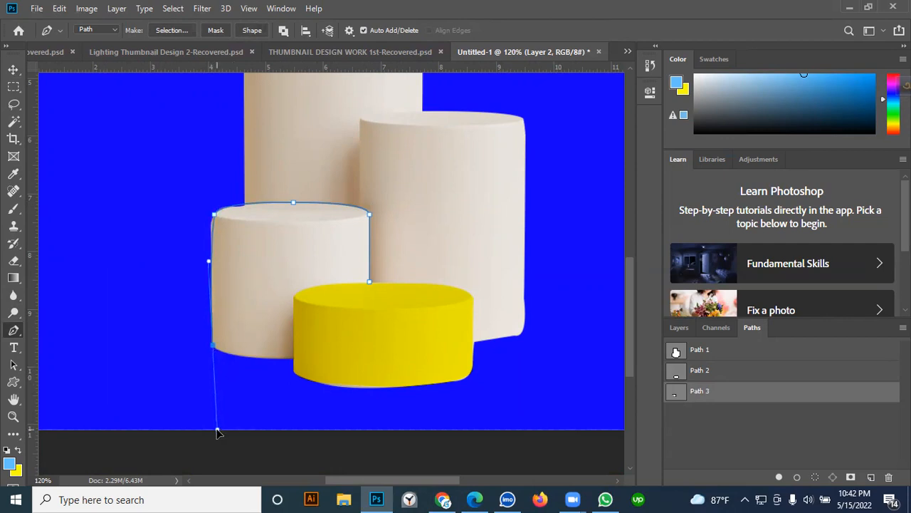
{"action": "left_click", "coordinate": [214, 351]}
{"action": "left_click_drag", "start_coordinate": [293, 358], "coordinate": [366, 361]}
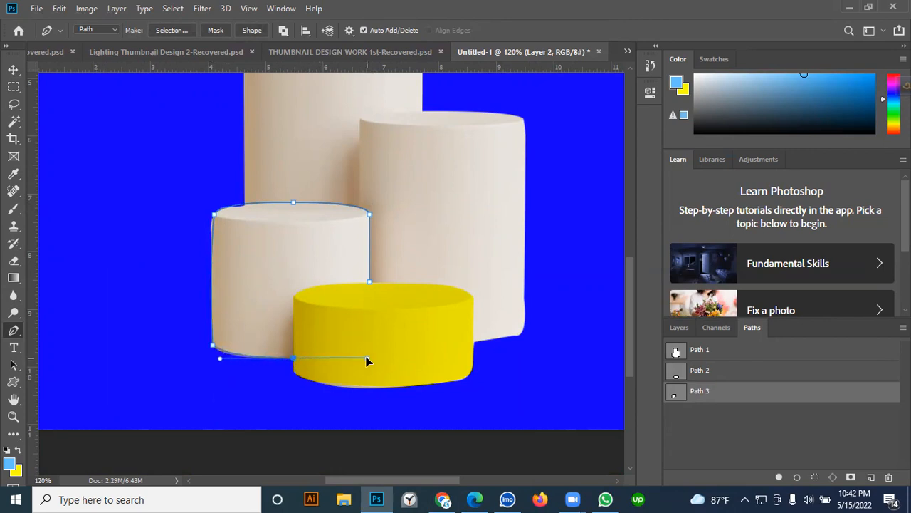
{"action": "left_click", "coordinate": [294, 359], "text": "alt"}
{"action": "scroll", "coordinate": [298, 350], "scroll_direction": "up", "scroll_amount": 1}
{"action": "left_click", "coordinate": [293, 329]}
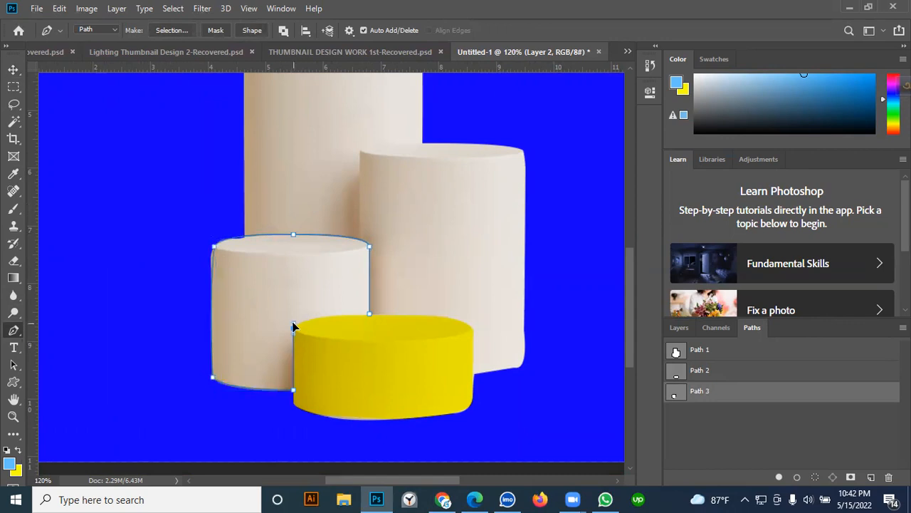
{"action": "mouse_move", "coordinate": [369, 314]}
{"action": "left_mouse_down"}
{"action": "mouse_move", "coordinate": [443, 312]}
{"action": "mouse_move", "coordinate": [363, 317]}
{"action": "mouse_move", "coordinate": [374, 312]}
{"action": "left_mouse_up"}
- Load Path 3 around the left cylinder as a selection
{"action": "left_click", "coordinate": [903, 327]}
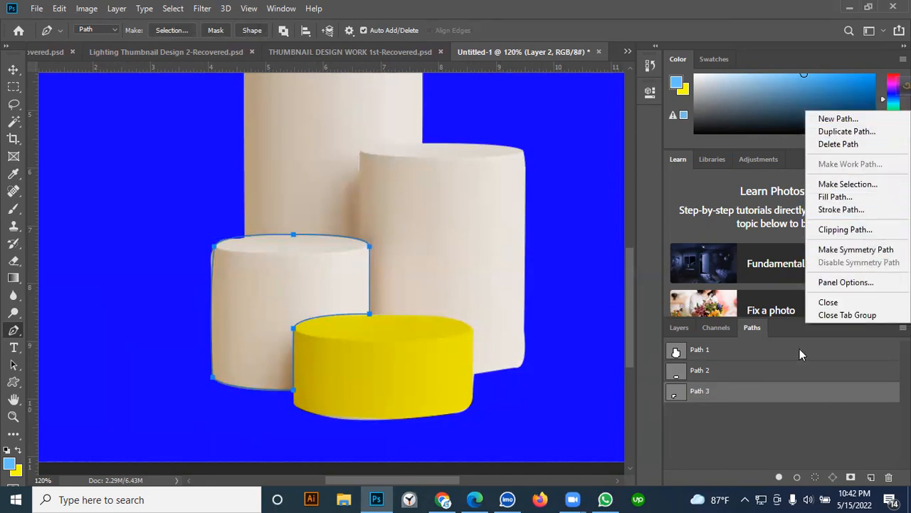
{"action": "left_click", "coordinate": [725, 439]}
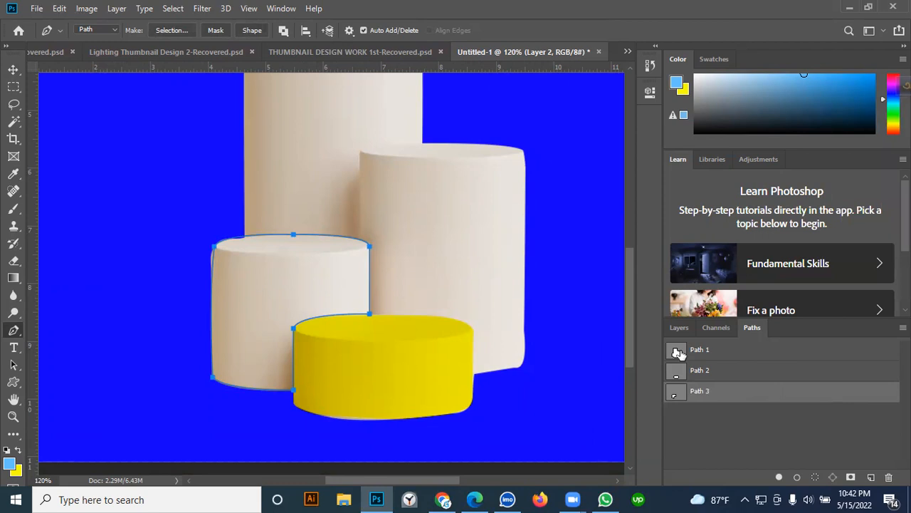
{"action": "left_click", "coordinate": [681, 329]}
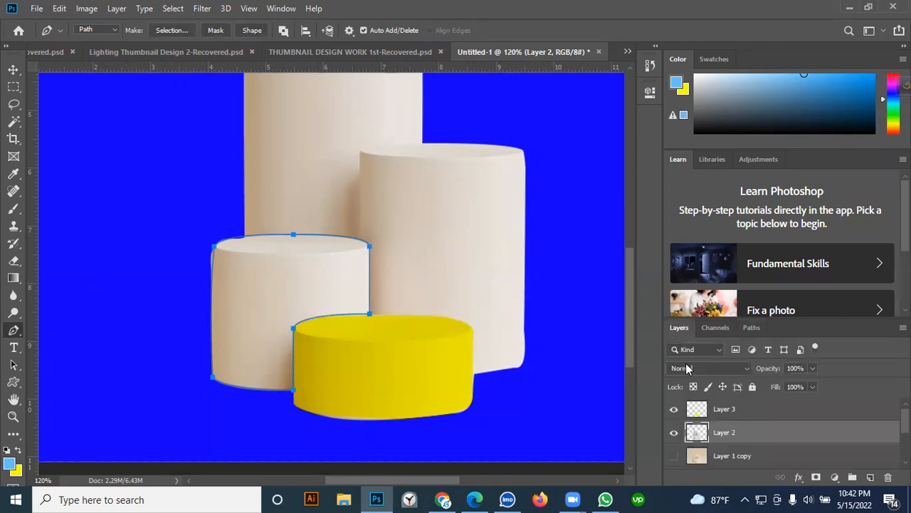
{"action": "left_click", "coordinate": [752, 328]}
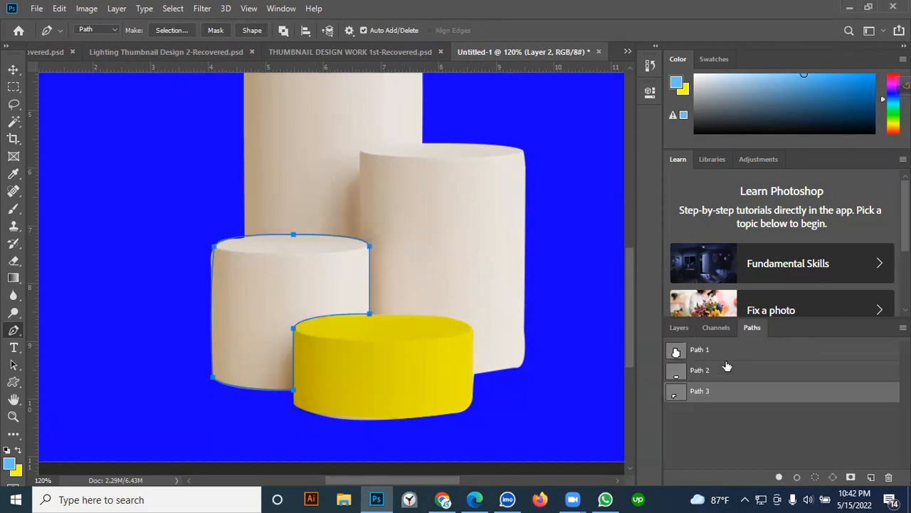
{"action": "left_click", "coordinate": [676, 393], "text": "ctrl"}
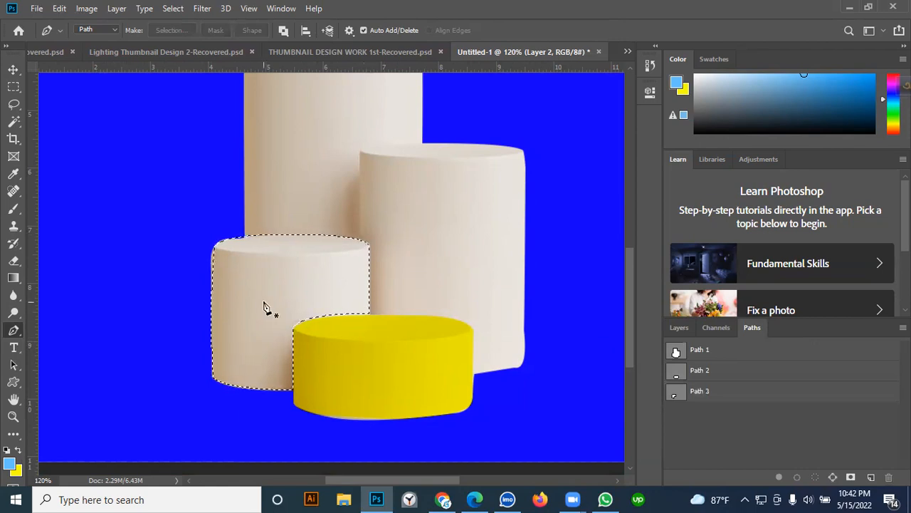
- Swap the foreground and background colors and fill the left cylinder's selection with light blue on a new layer above Layer 3
{"action": "left_click", "coordinate": [18, 450]}
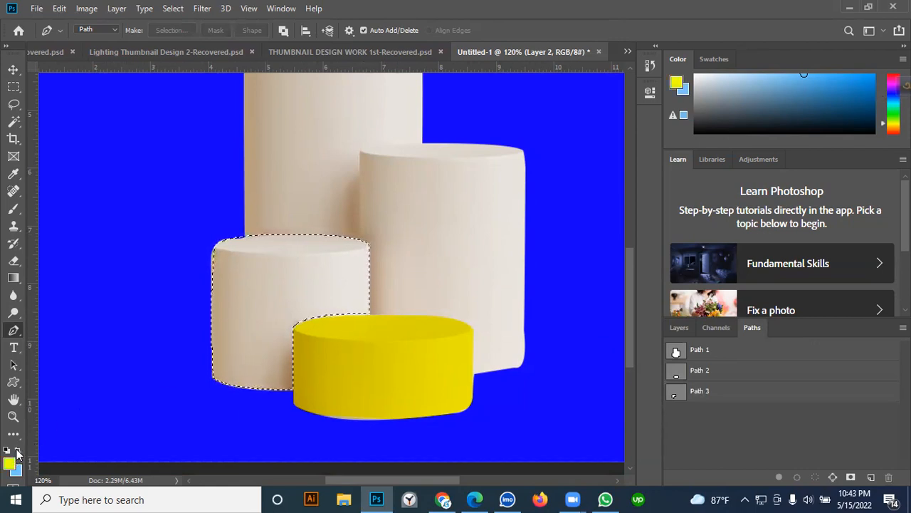
{"action": "left_click", "coordinate": [677, 327]}
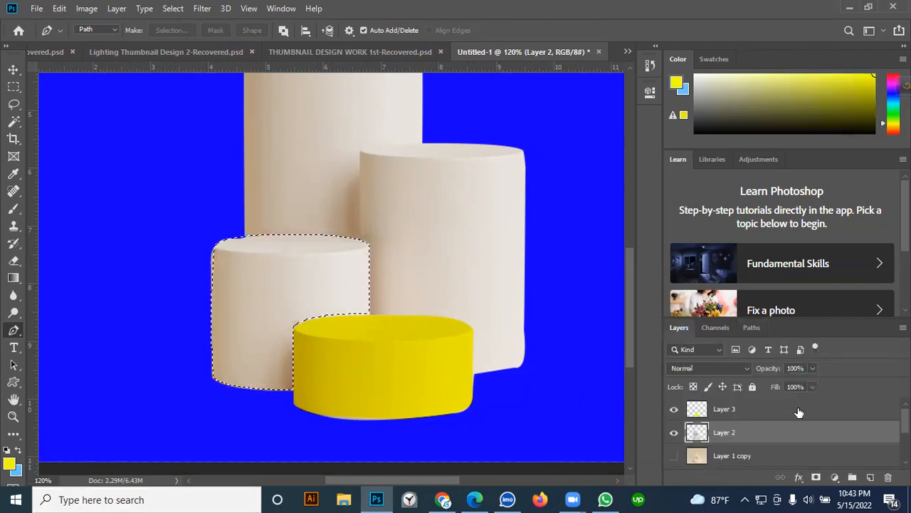
{"action": "key", "text": "shift+alt+b"}
{"action": "key", "text": "ctrl+j"}
{"action": "left_click", "coordinate": [871, 478]}
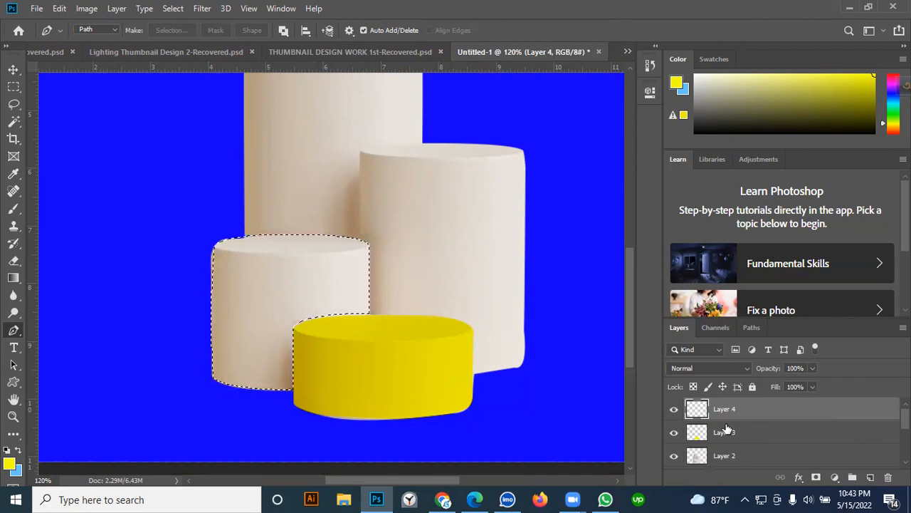
{"action": "key", "text": "ctrl+BackSpace"}
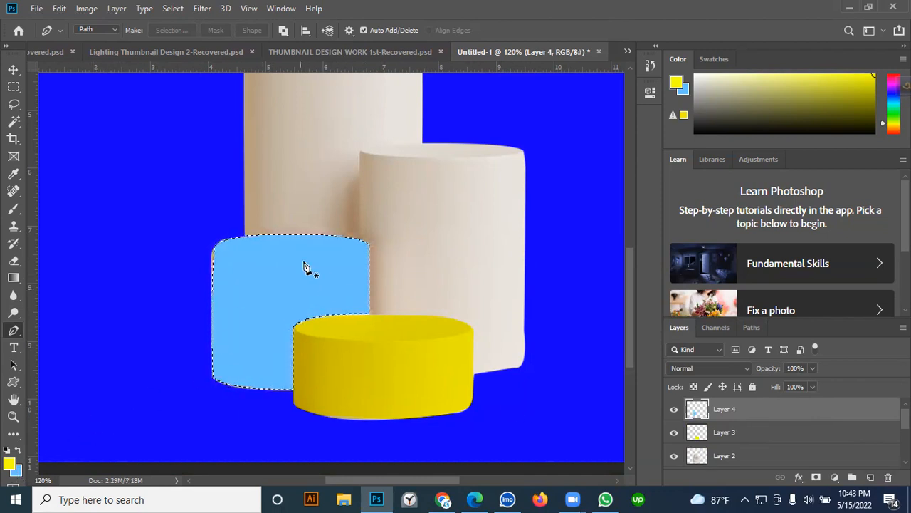
- Set the blend mode of the light blue fill on Layer 4 to Multiply and deselect the cylinder
{"action": "left_click", "coordinate": [713, 366]}
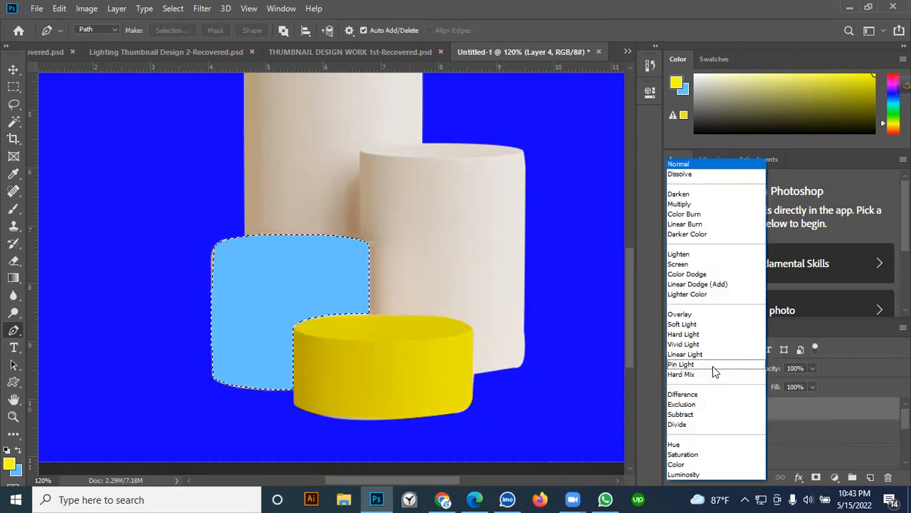
{"action": "left_click", "coordinate": [707, 204]}
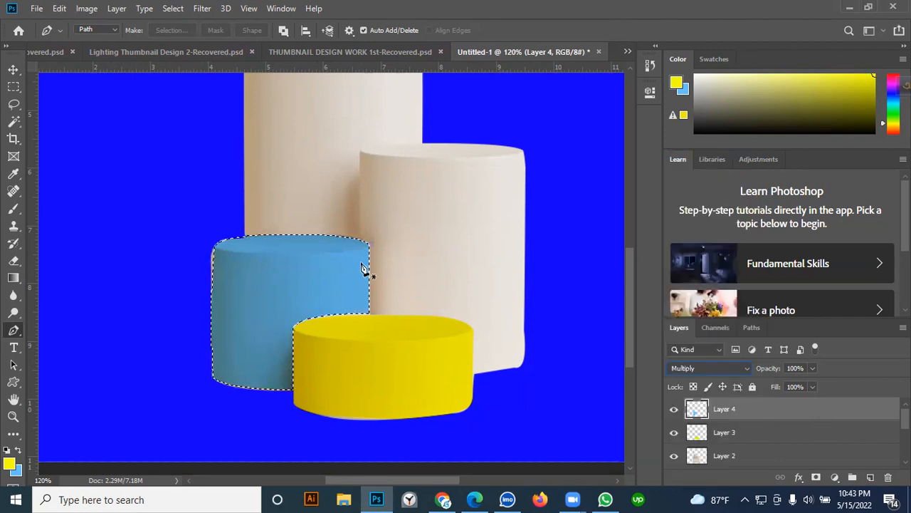
{"action": "key", "text": "ctrl+d"}
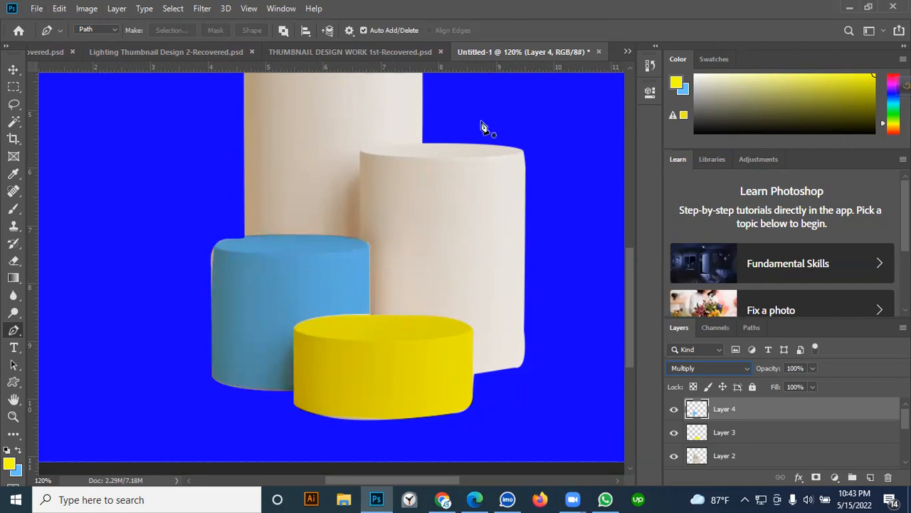
{"action": "key", "text": "ctrl+minus"}
{"action": "key", "text": "ctrl+minus"}
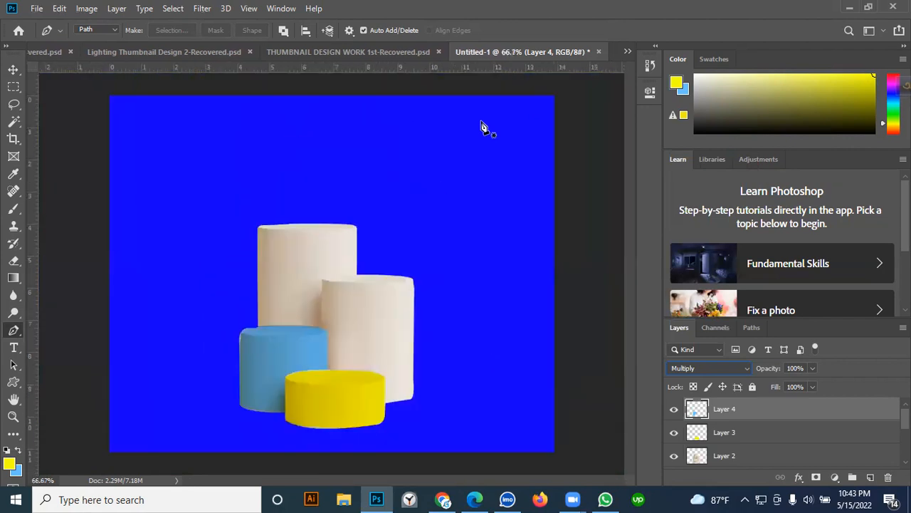